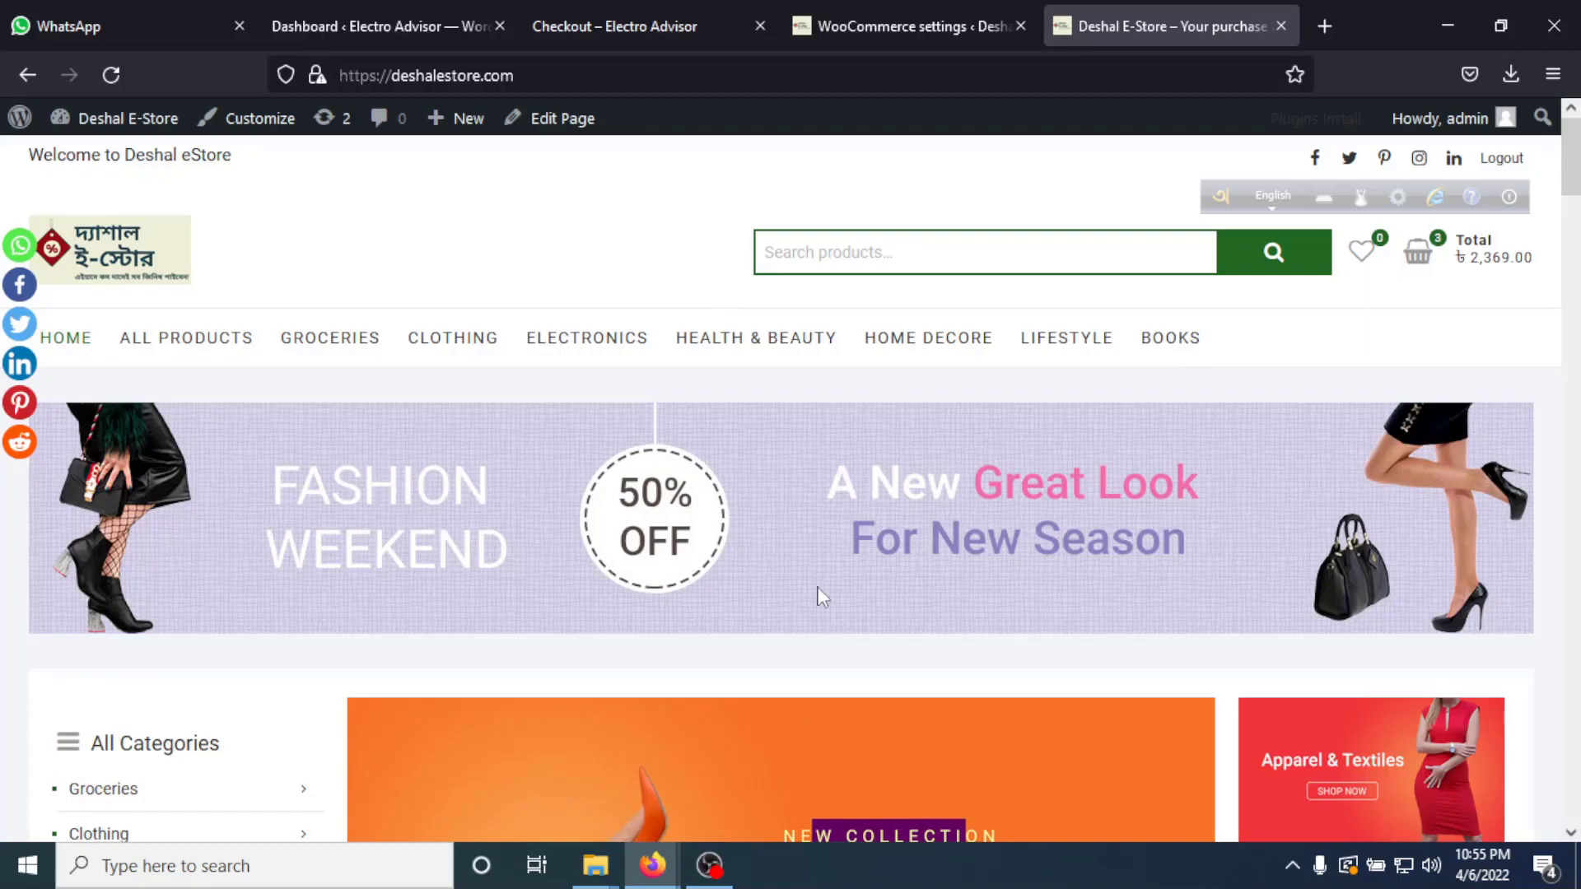
Go from the Deshal E-Store home page to Electro Advisor's and add MEINAIER LEMON PEEL OFF MASK 120ml to the cart.
scroll(822, 597, "down", 10)
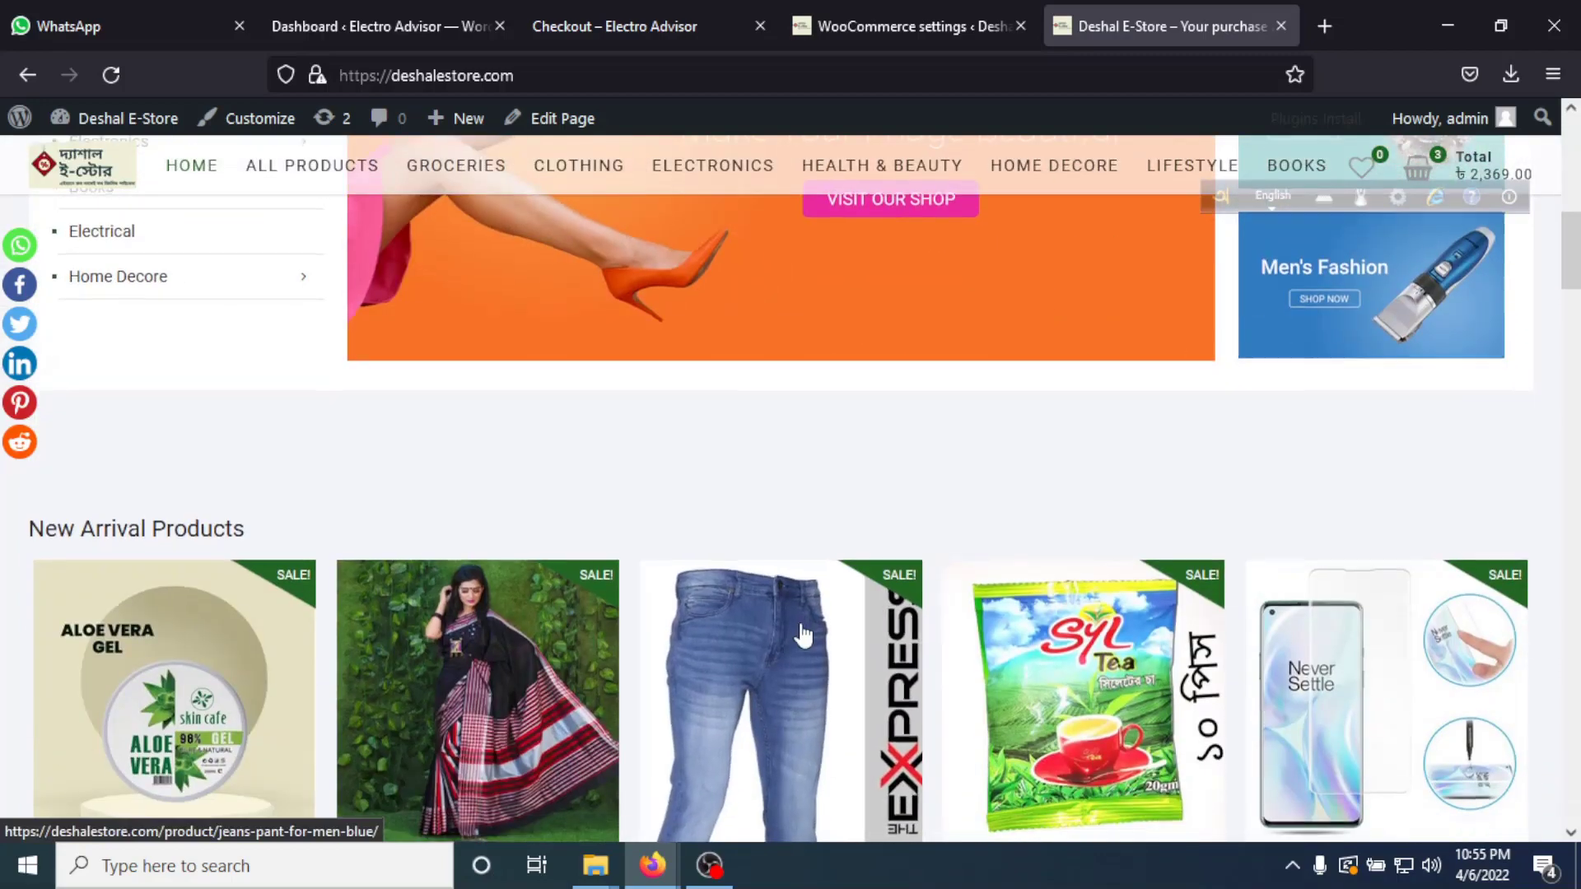
scroll(803, 636, "down", 3)
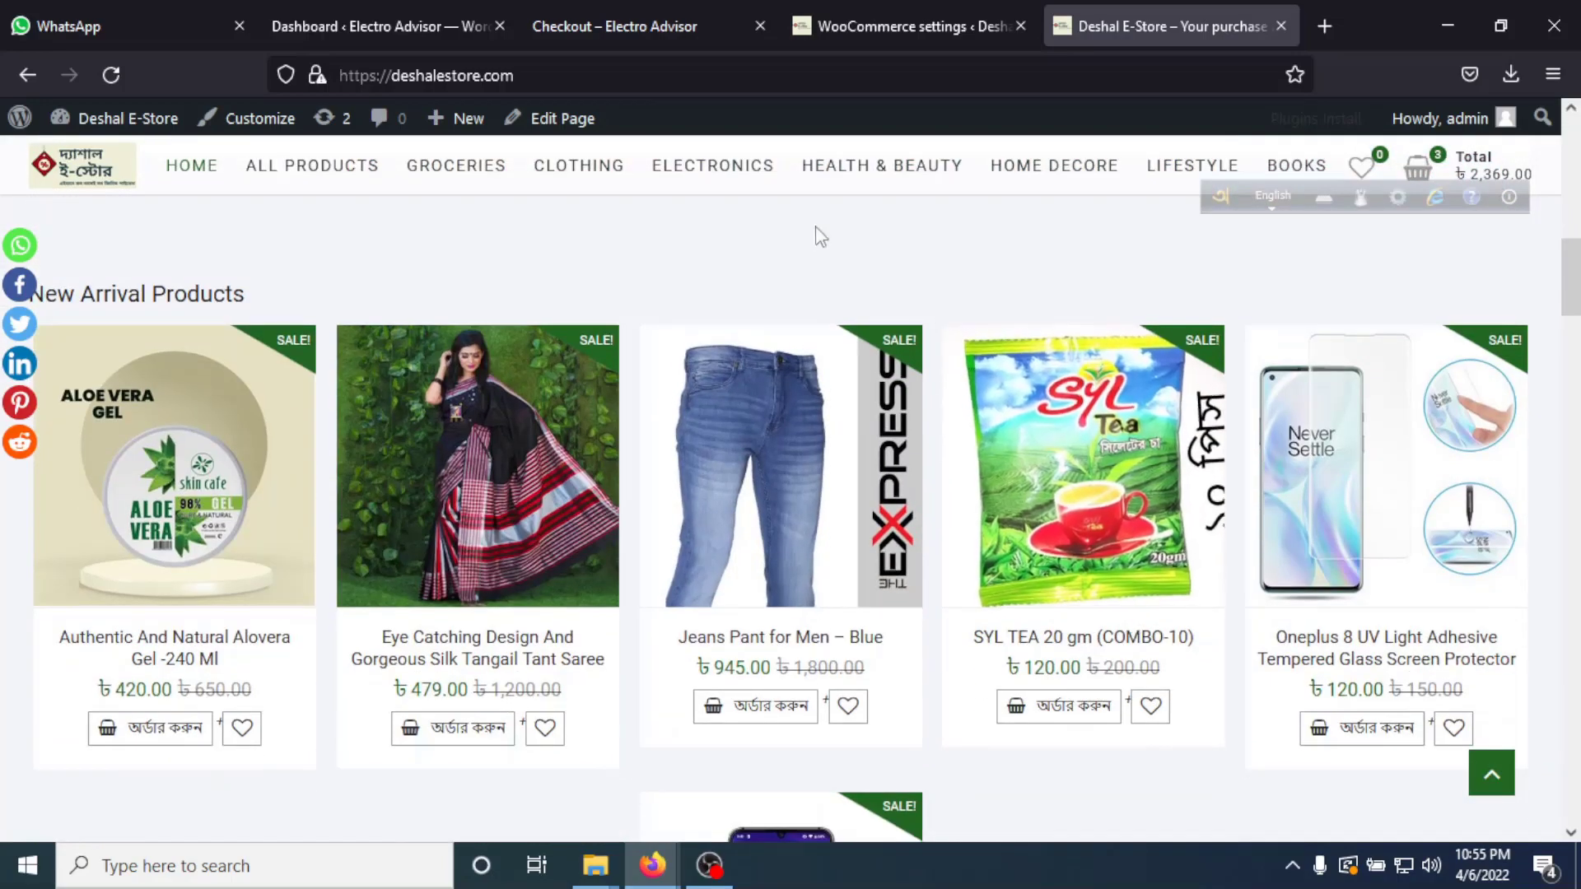
left_click(626, 26)
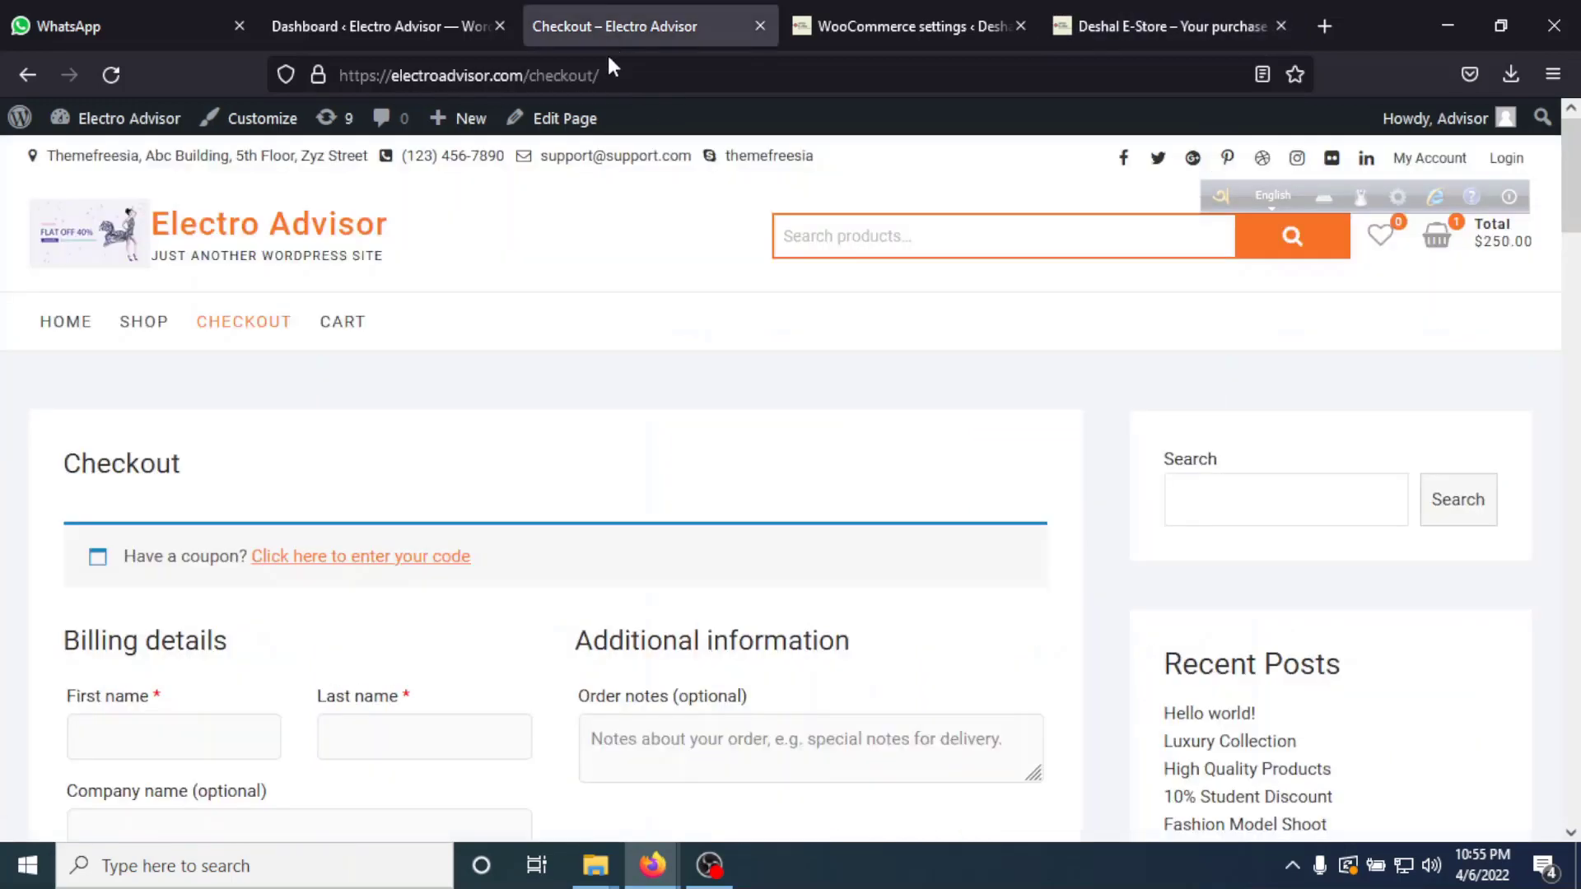
left_click(66, 322)
scroll(531, 457, "down", 5)
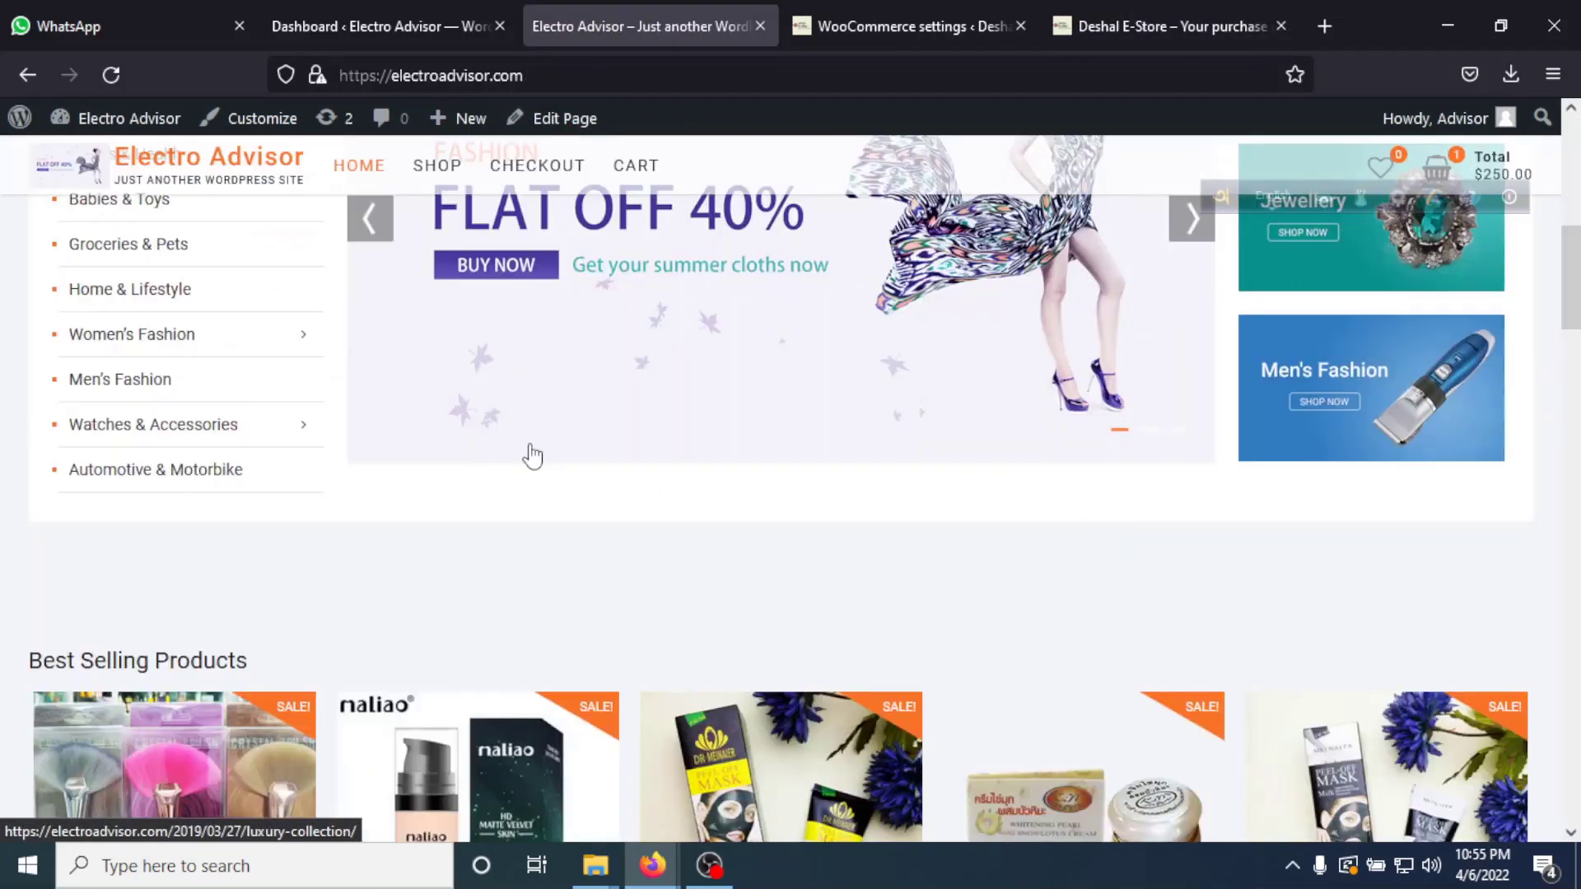
scroll(531, 457, "down", 2)
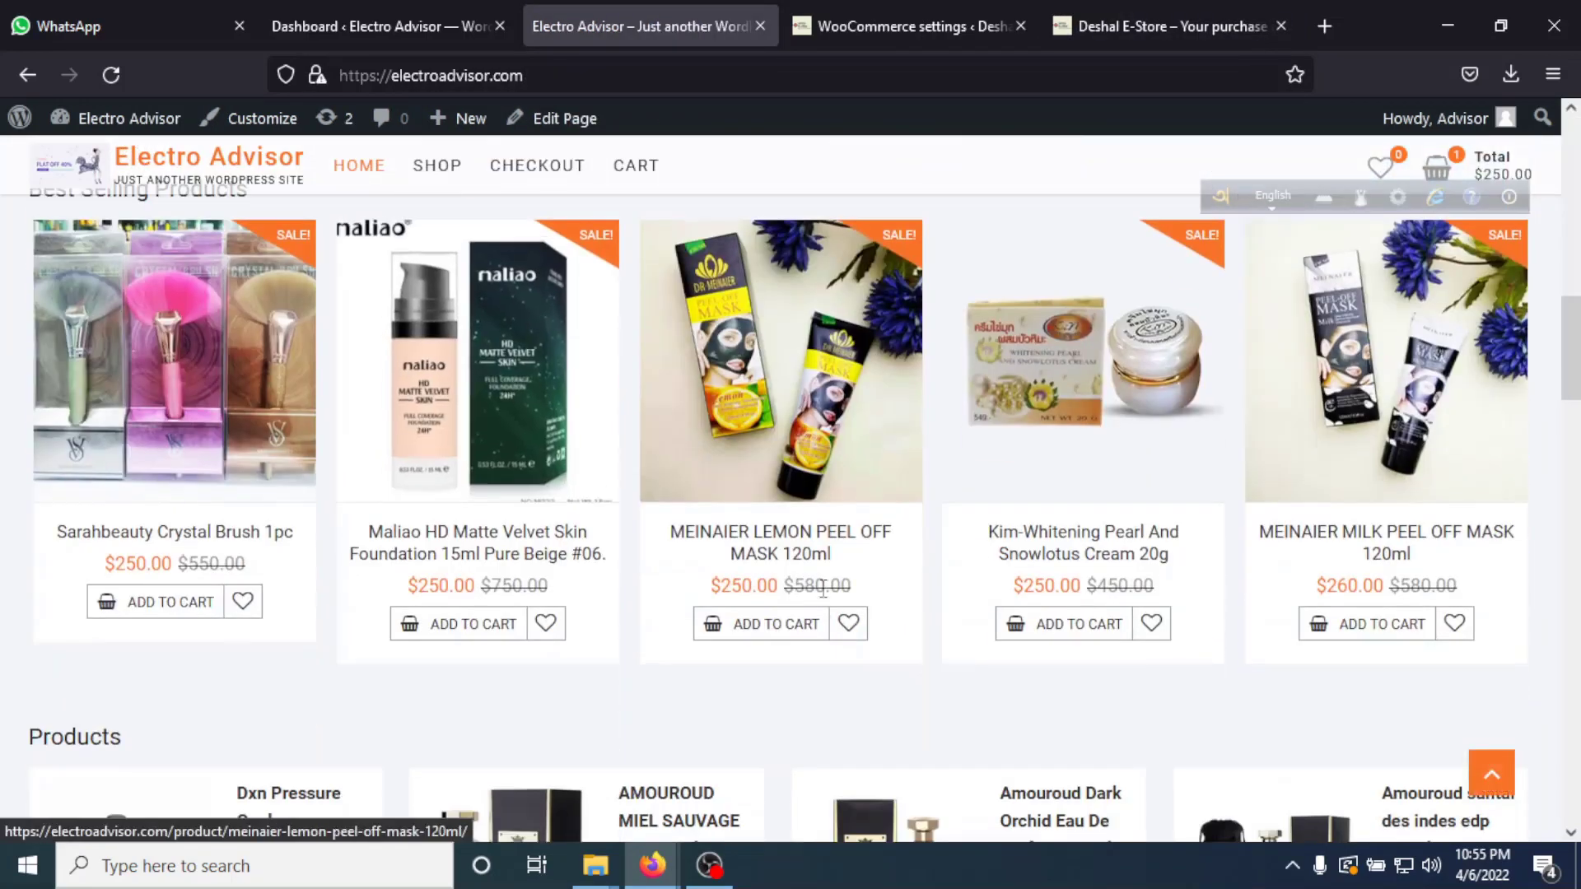
left_click(769, 635)
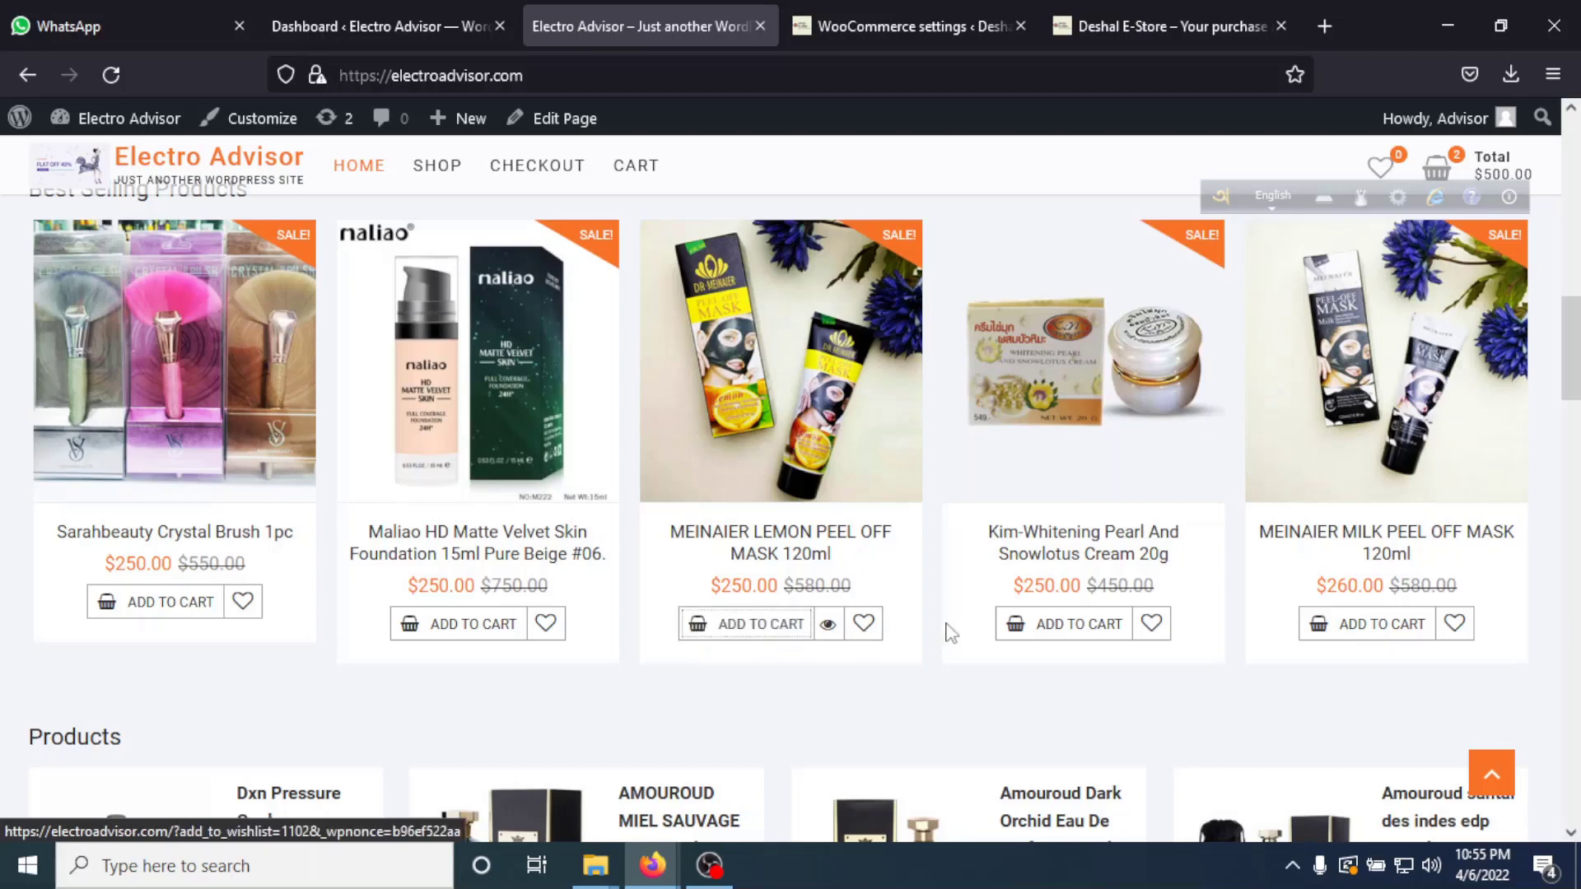
Proceed from the Electro Advisor cart to checkout and review the billing fields, order summary and payment section.
left_click(827, 627)
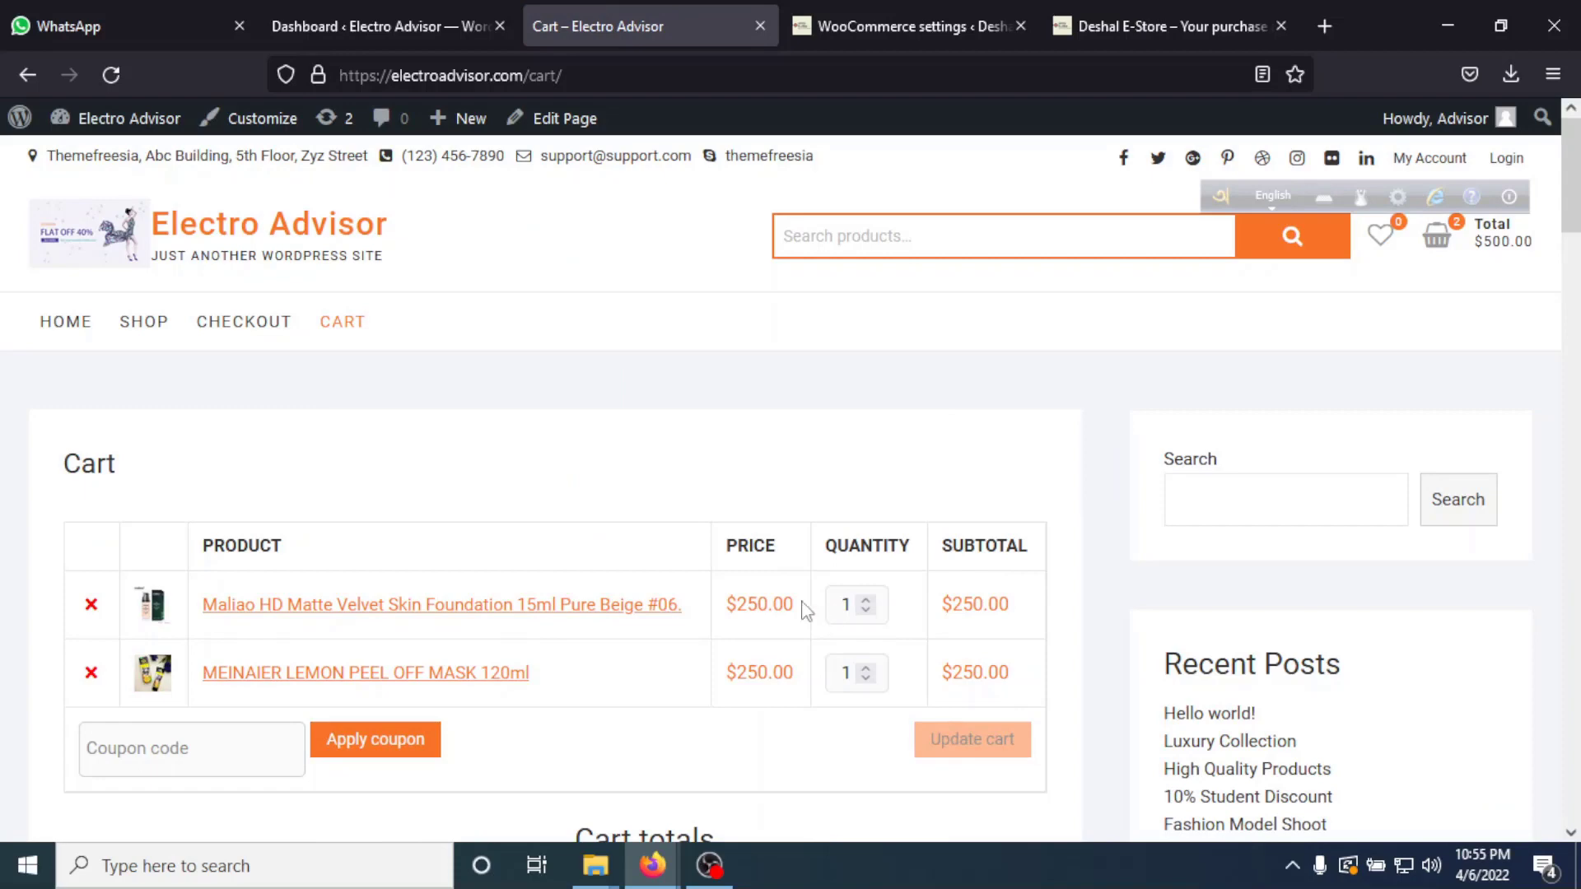
scroll(806, 611, "down", 4)
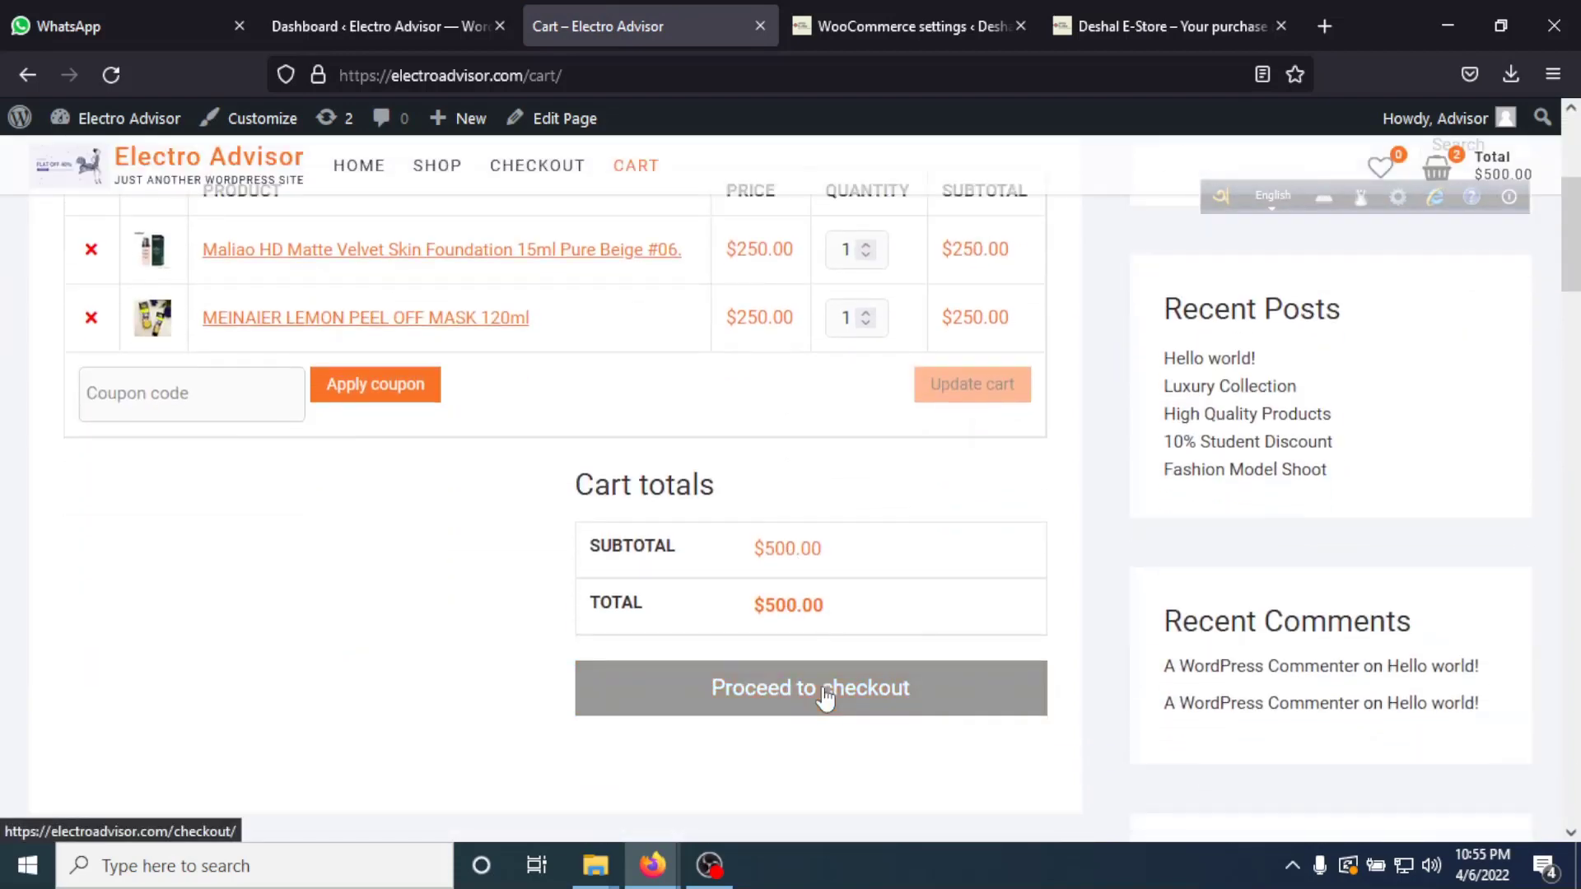
left_click(844, 696)
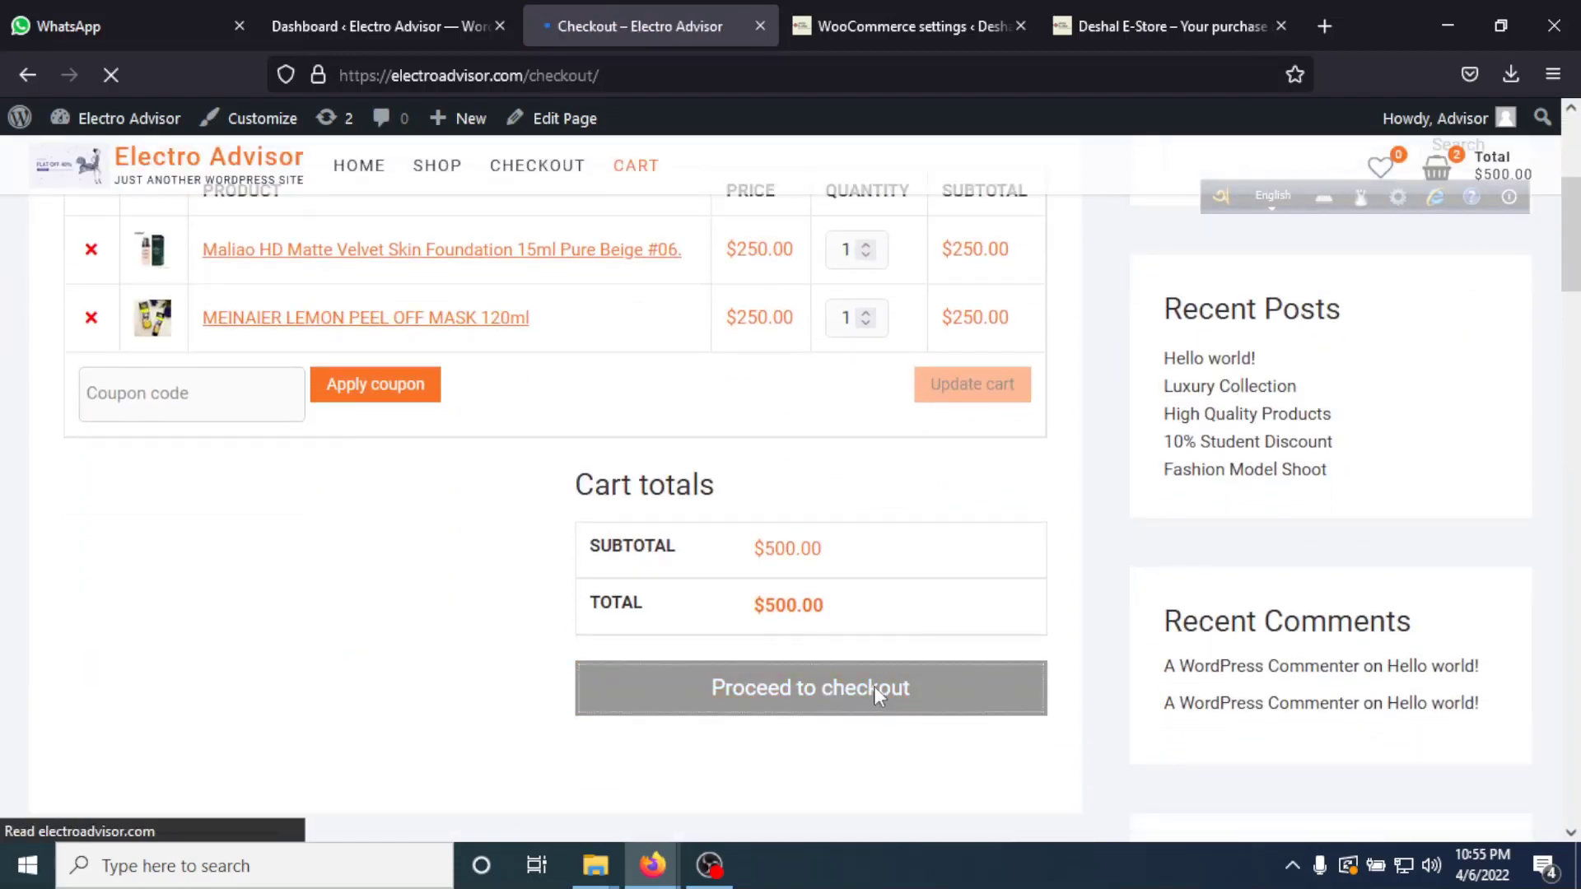
scroll(880, 694, "down", 4)
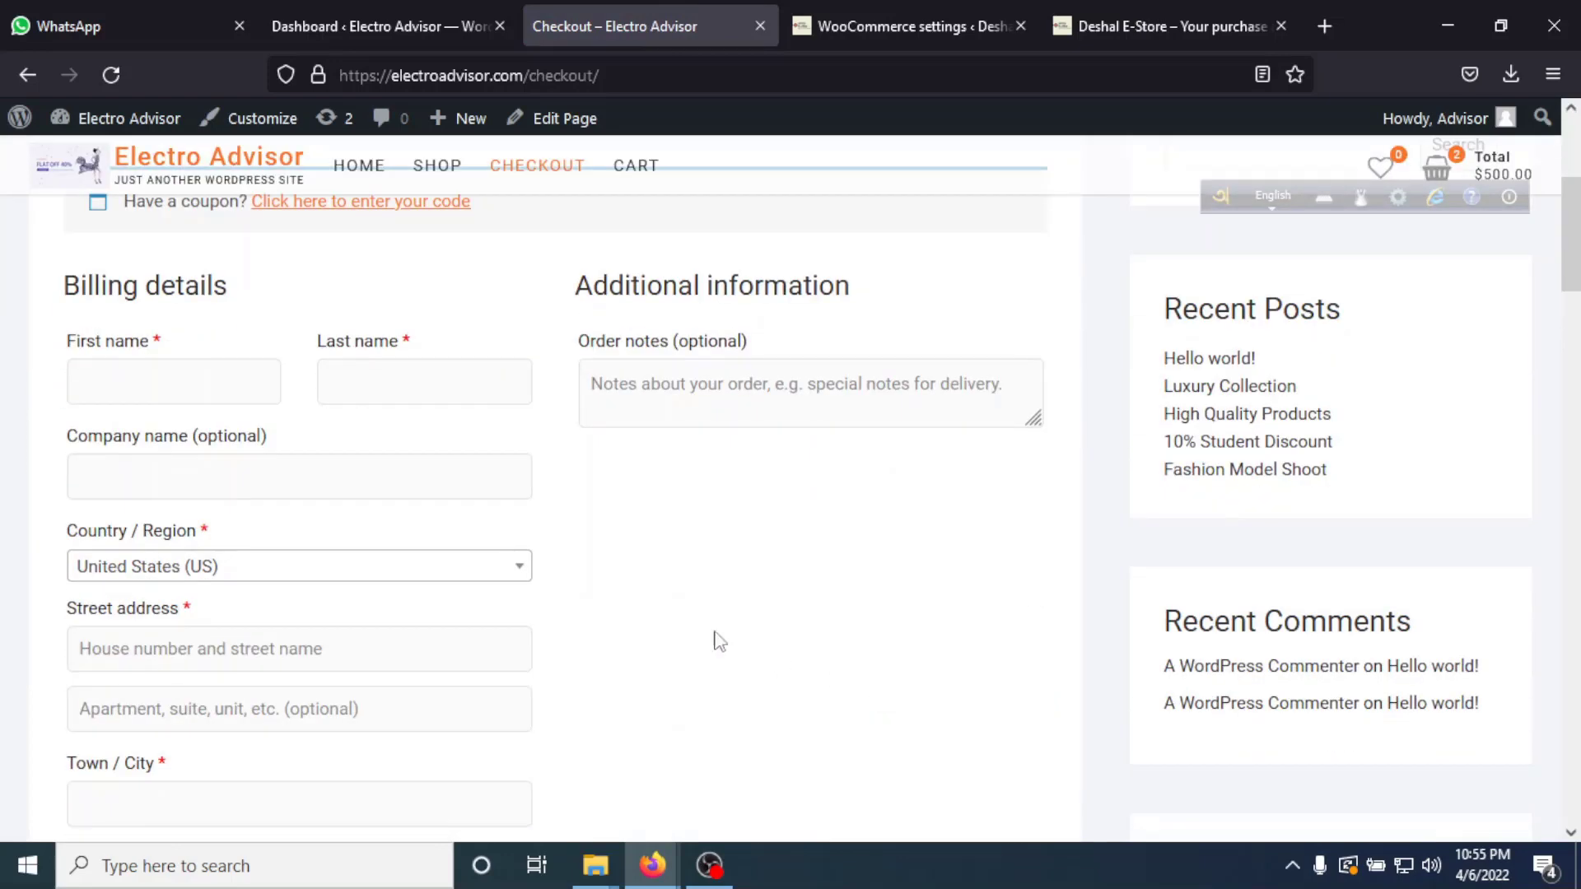
scroll(349, 452, "up", 3)
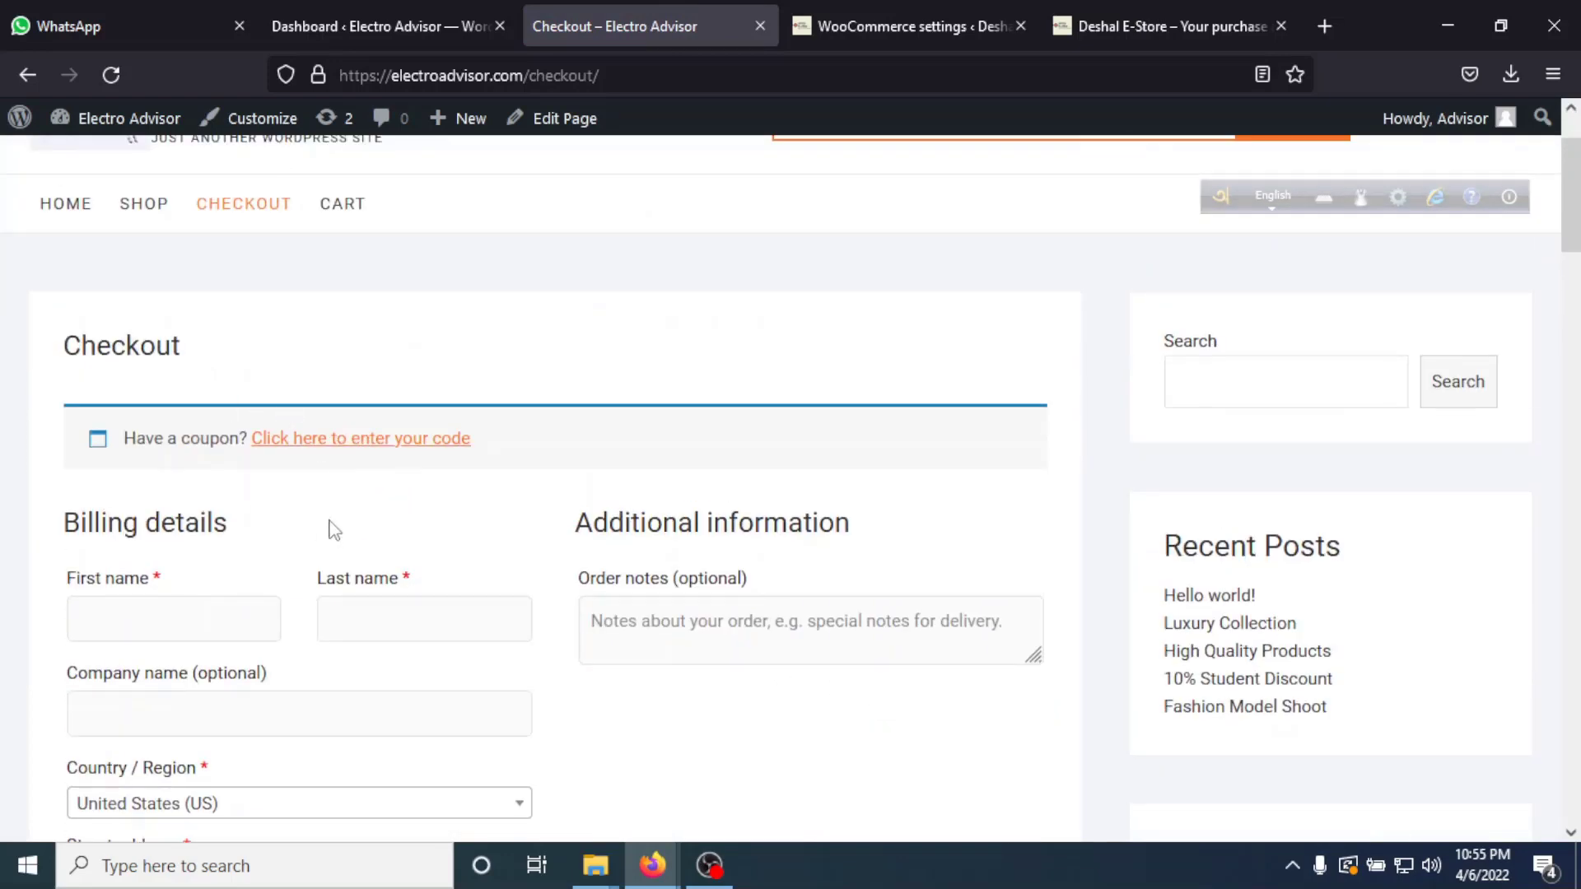
scroll(334, 529, "down", 15)
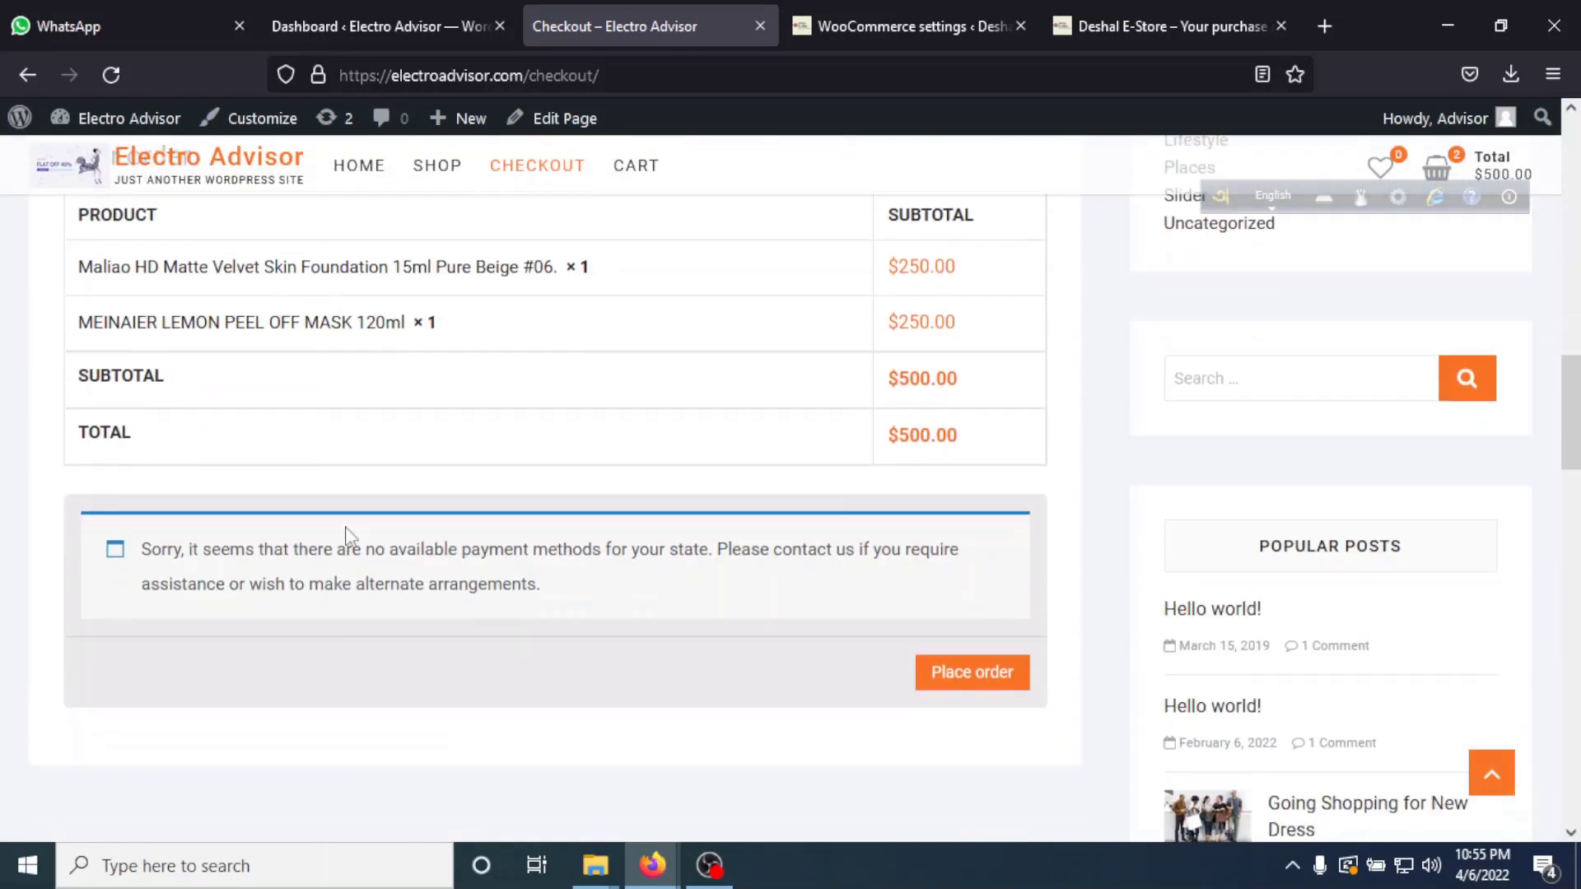
scroll(346, 536, "up", 12)
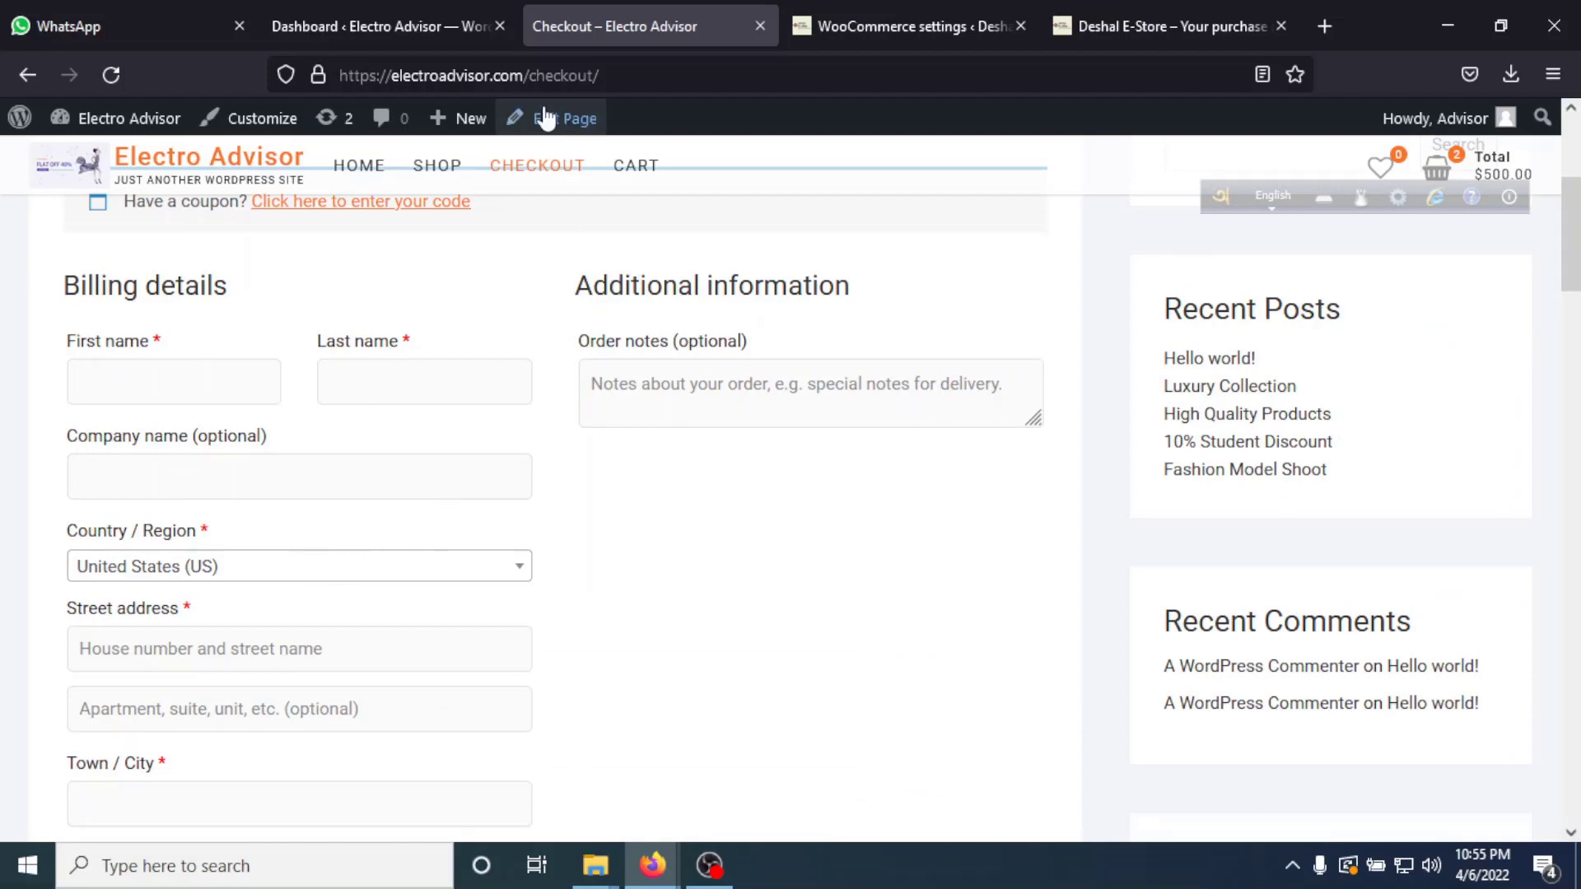
scroll(173, 338, "up", 4)
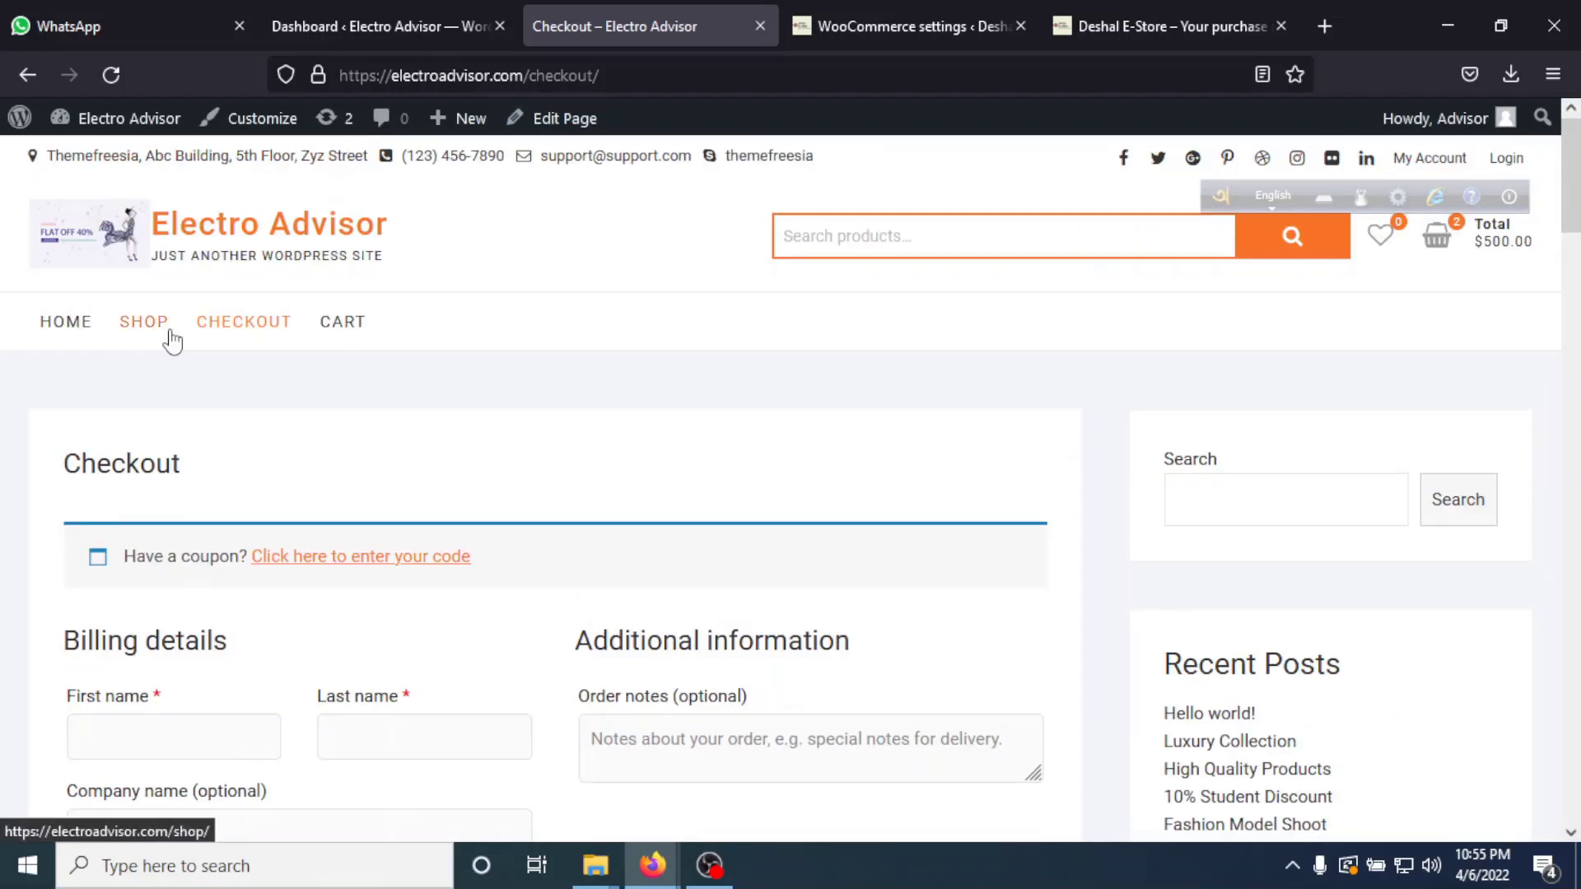
Review the MEINAIER LEMON PEEL OFF MASK 120ml product page from the home page and add one more to the cart.
left_click(255, 231)
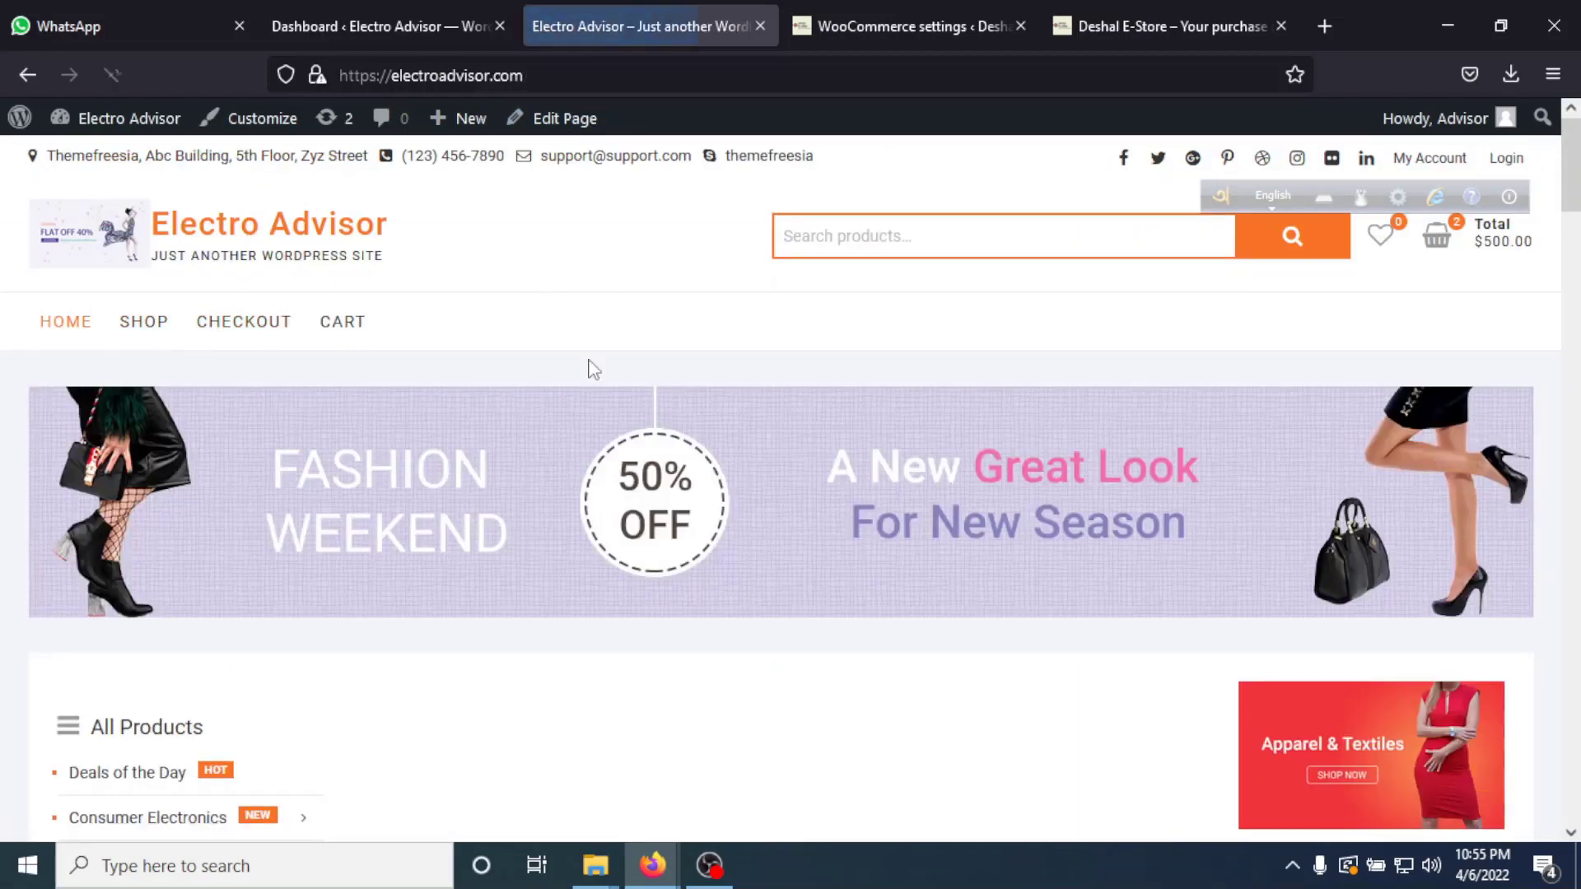
scroll(581, 412, "down", 10)
scroll(576, 445, "down", 3)
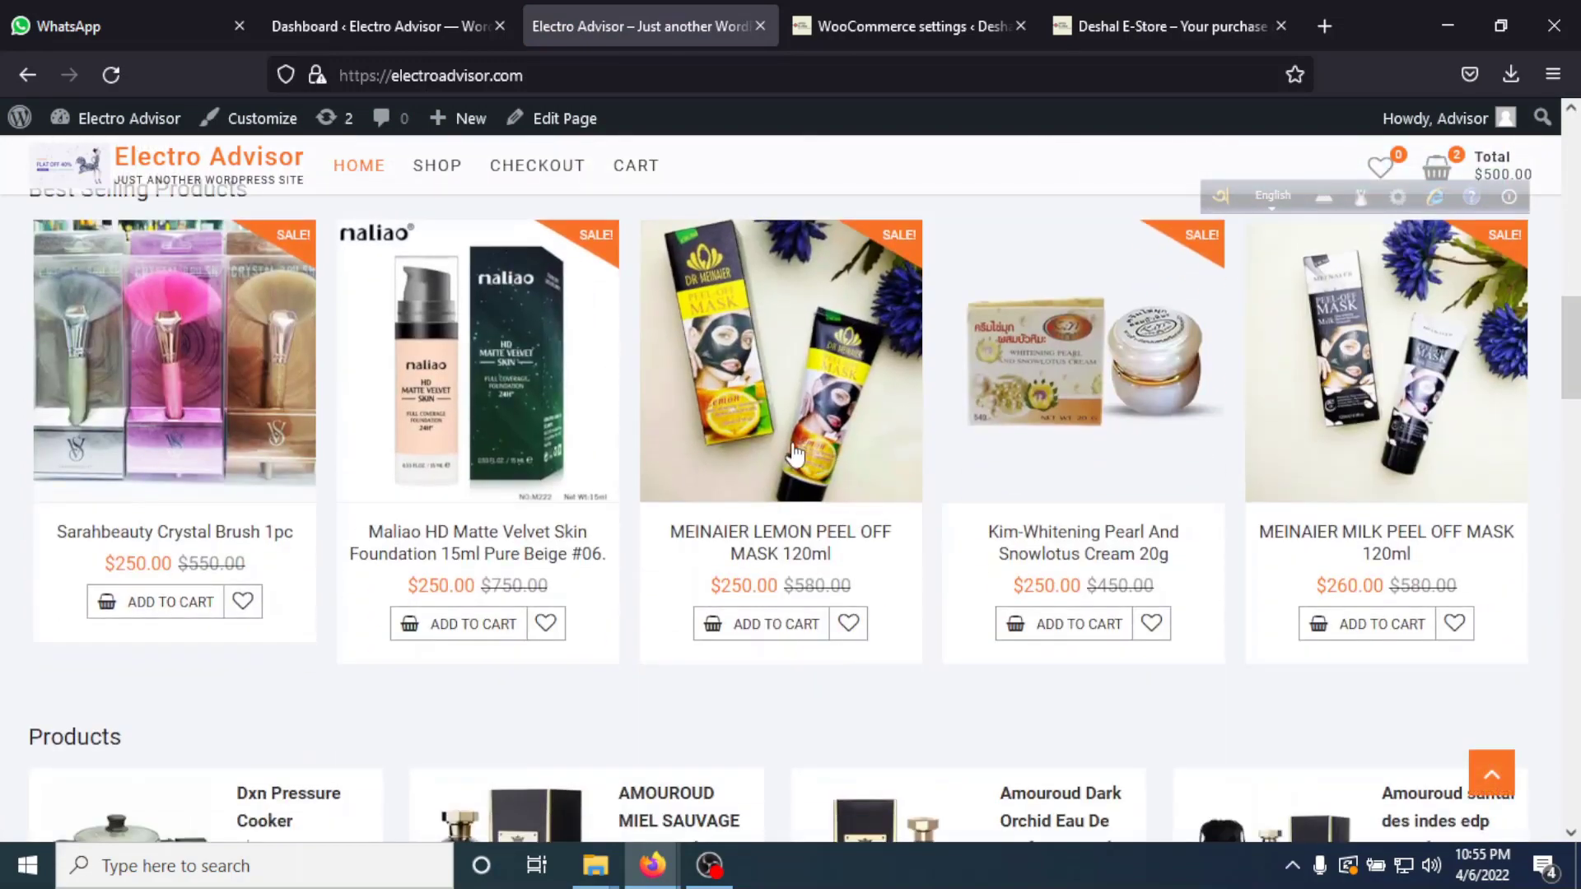
left_click(795, 455)
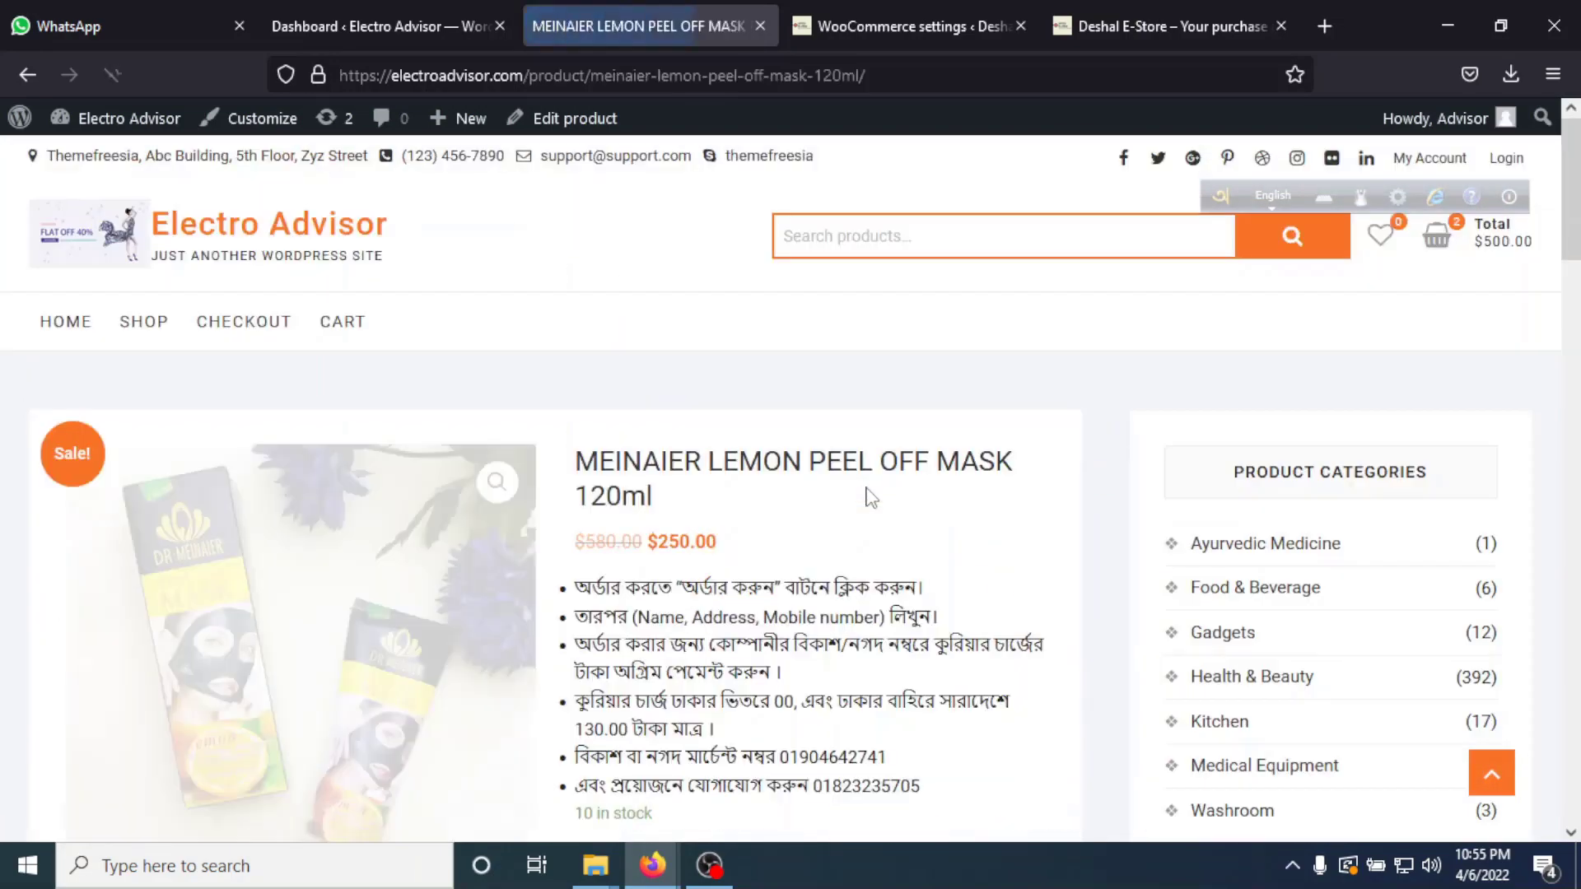
scroll(662, 504, "down", 5)
scroll(663, 501, "down", 9)
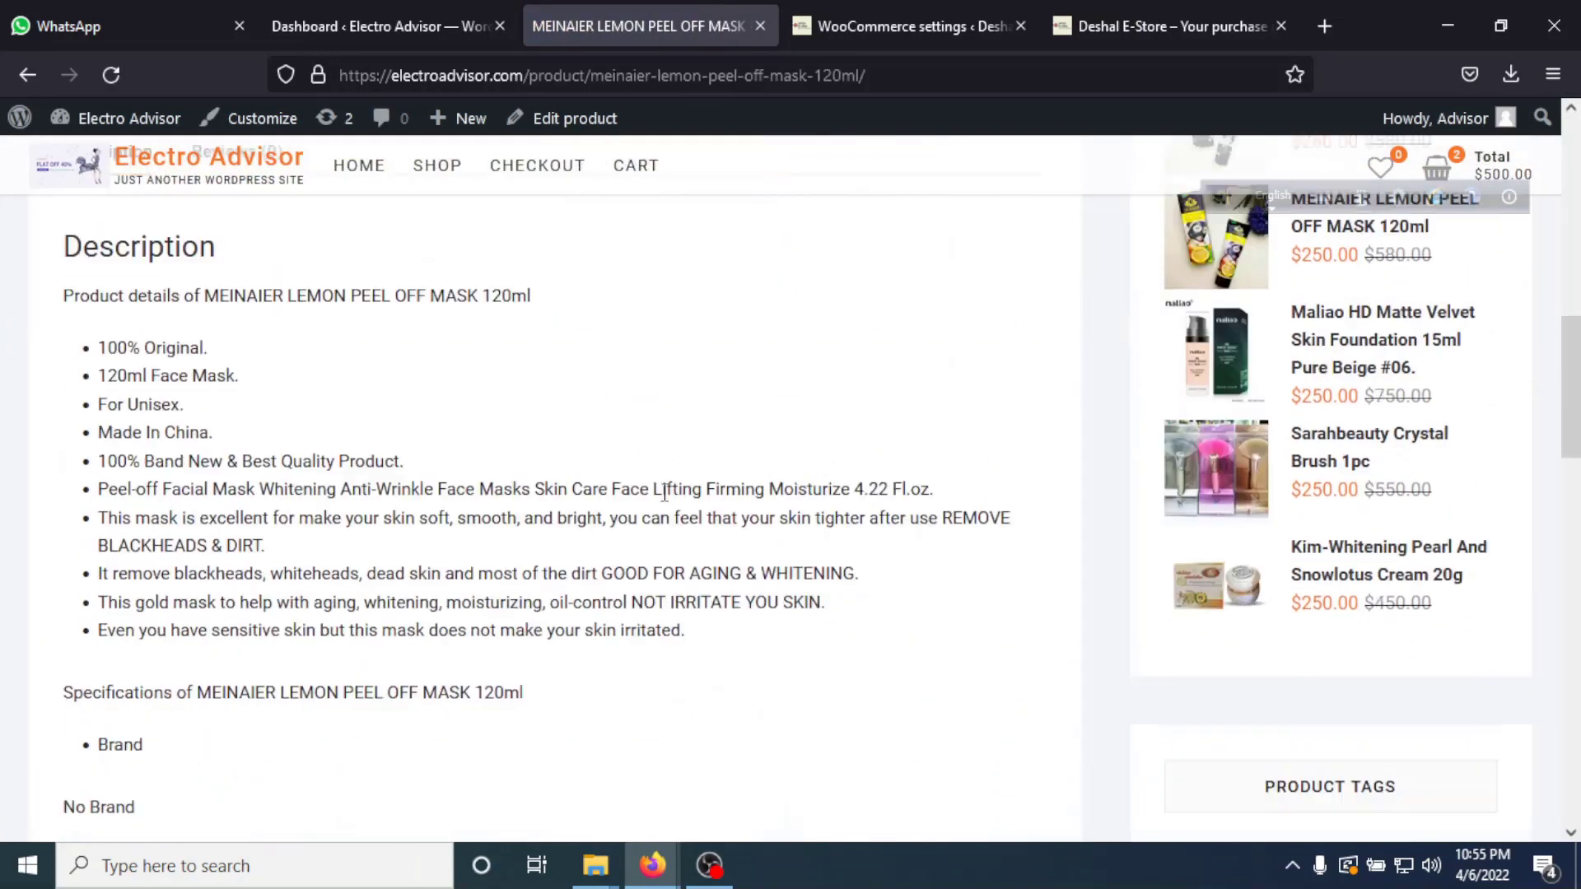
scroll(793, 540, "up", 10)
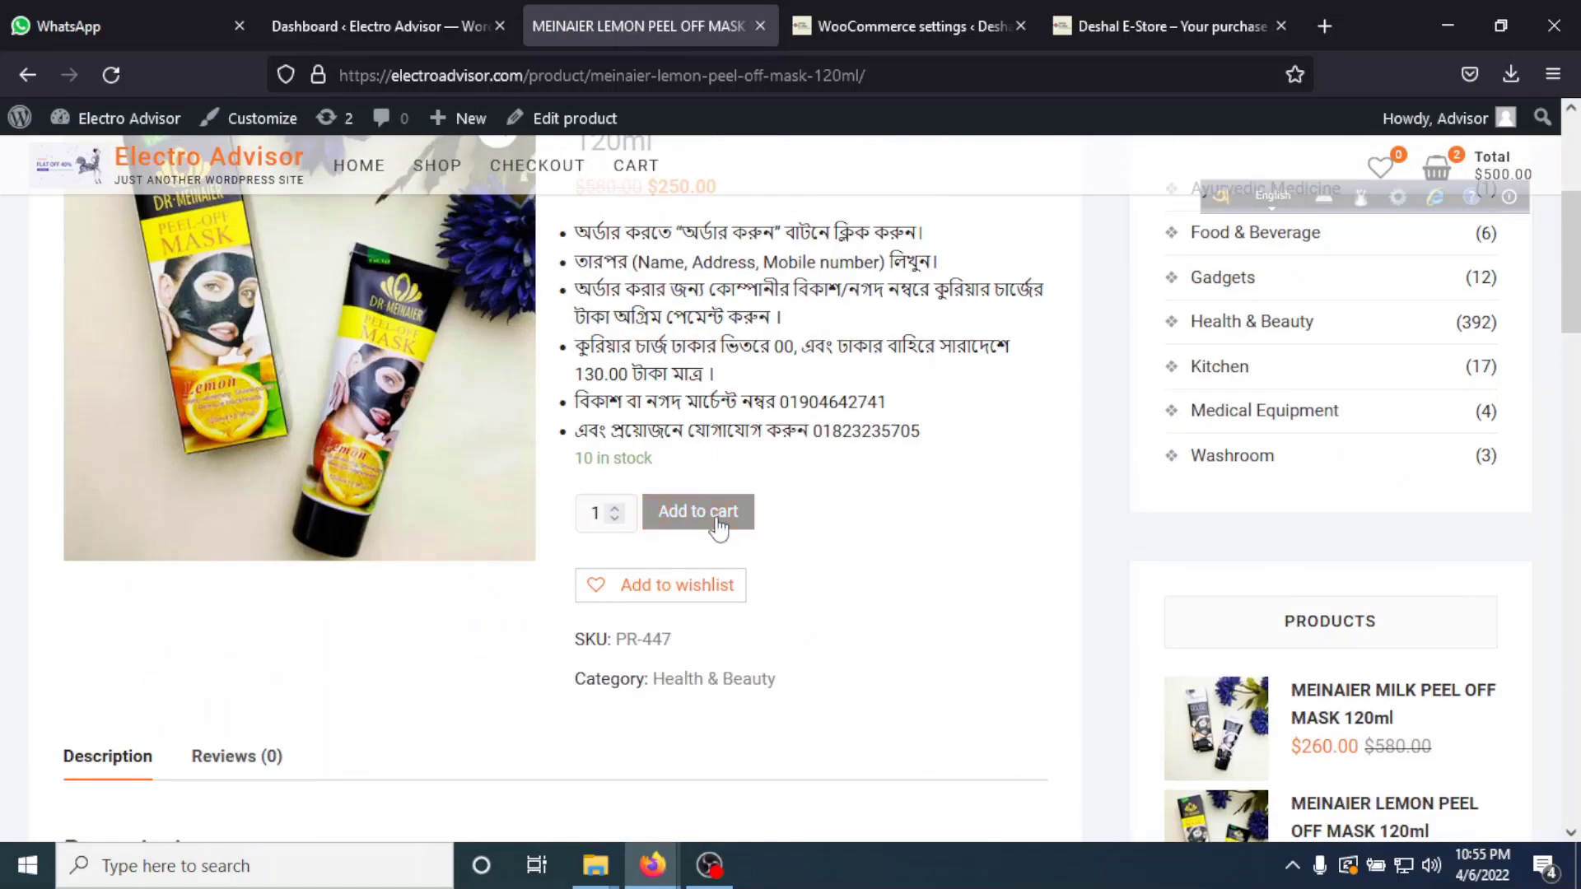
left_click(719, 527)
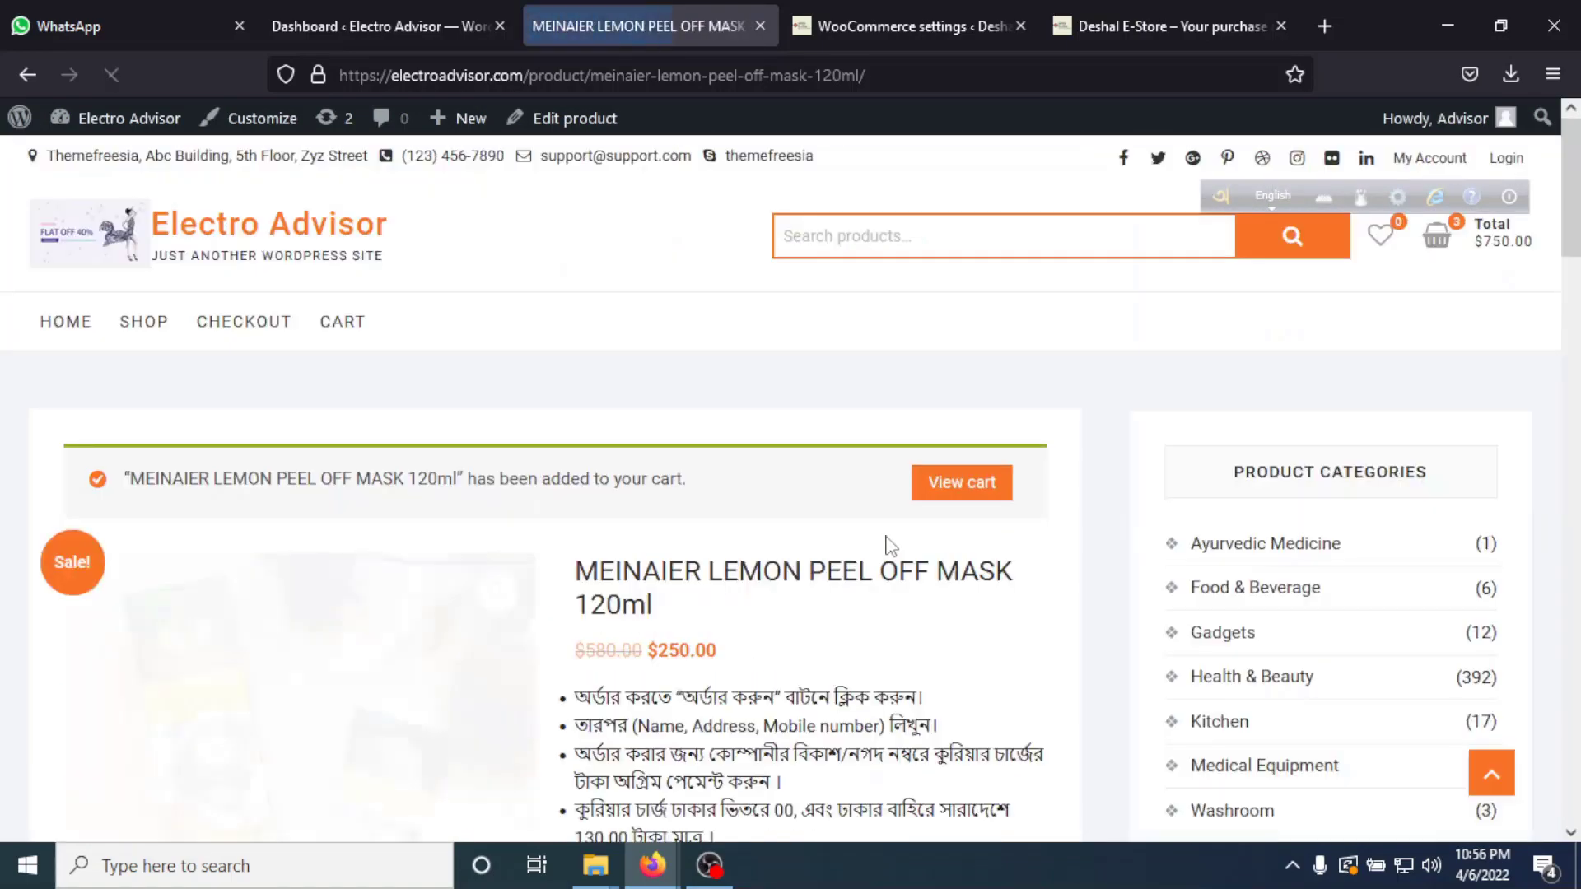
Take the updated Electro Advisor cart to checkout and examine the order items and required billing details.
left_click(950, 493)
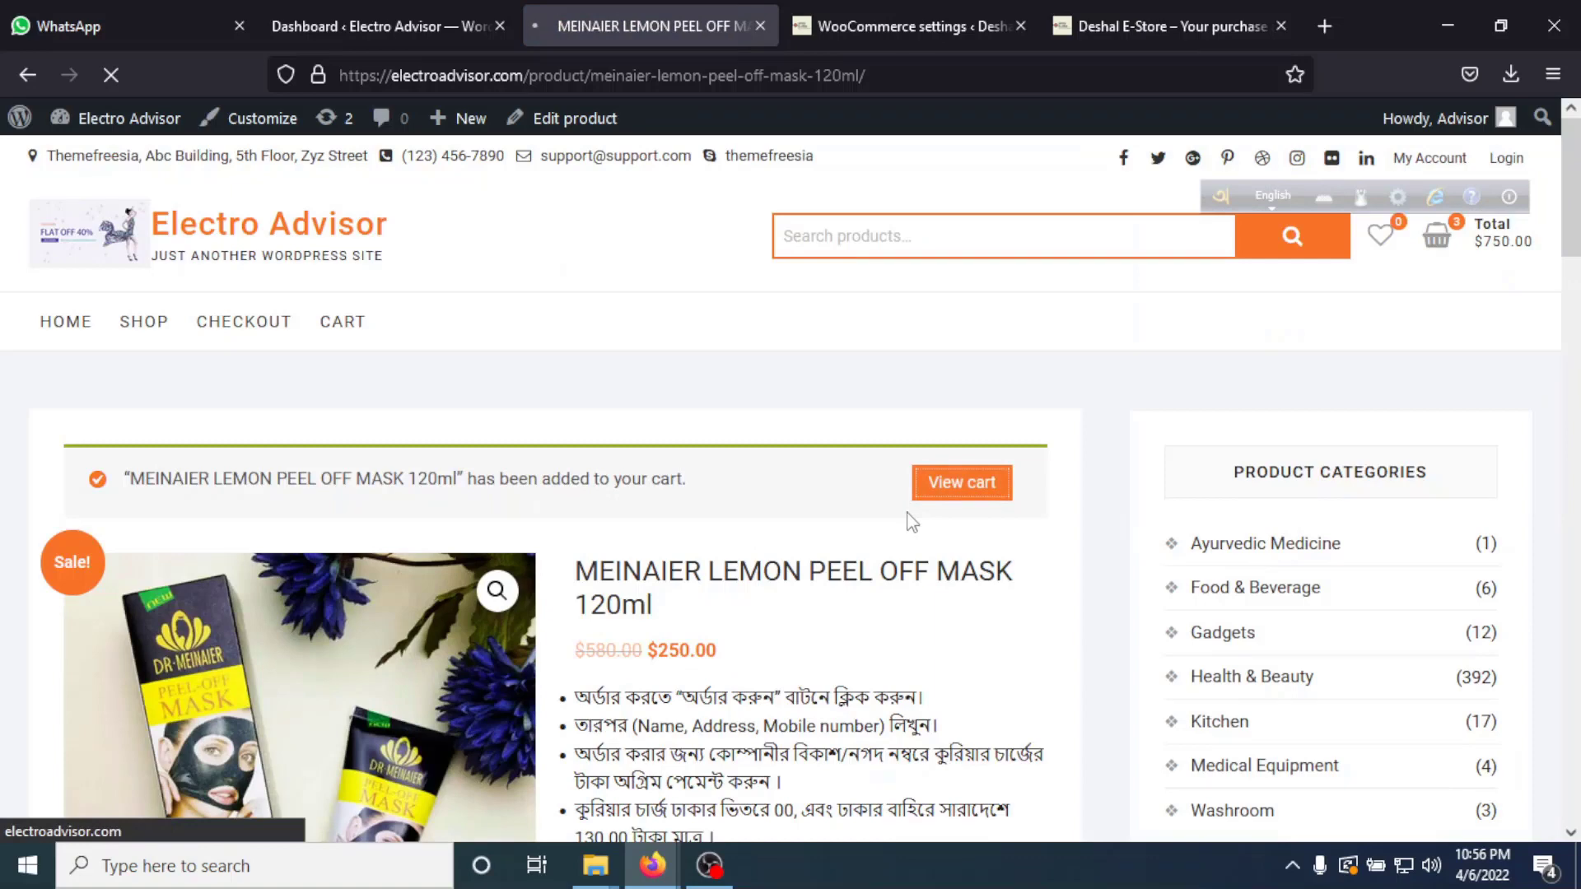
scroll(898, 531, "down", 5)
left_click(815, 573)
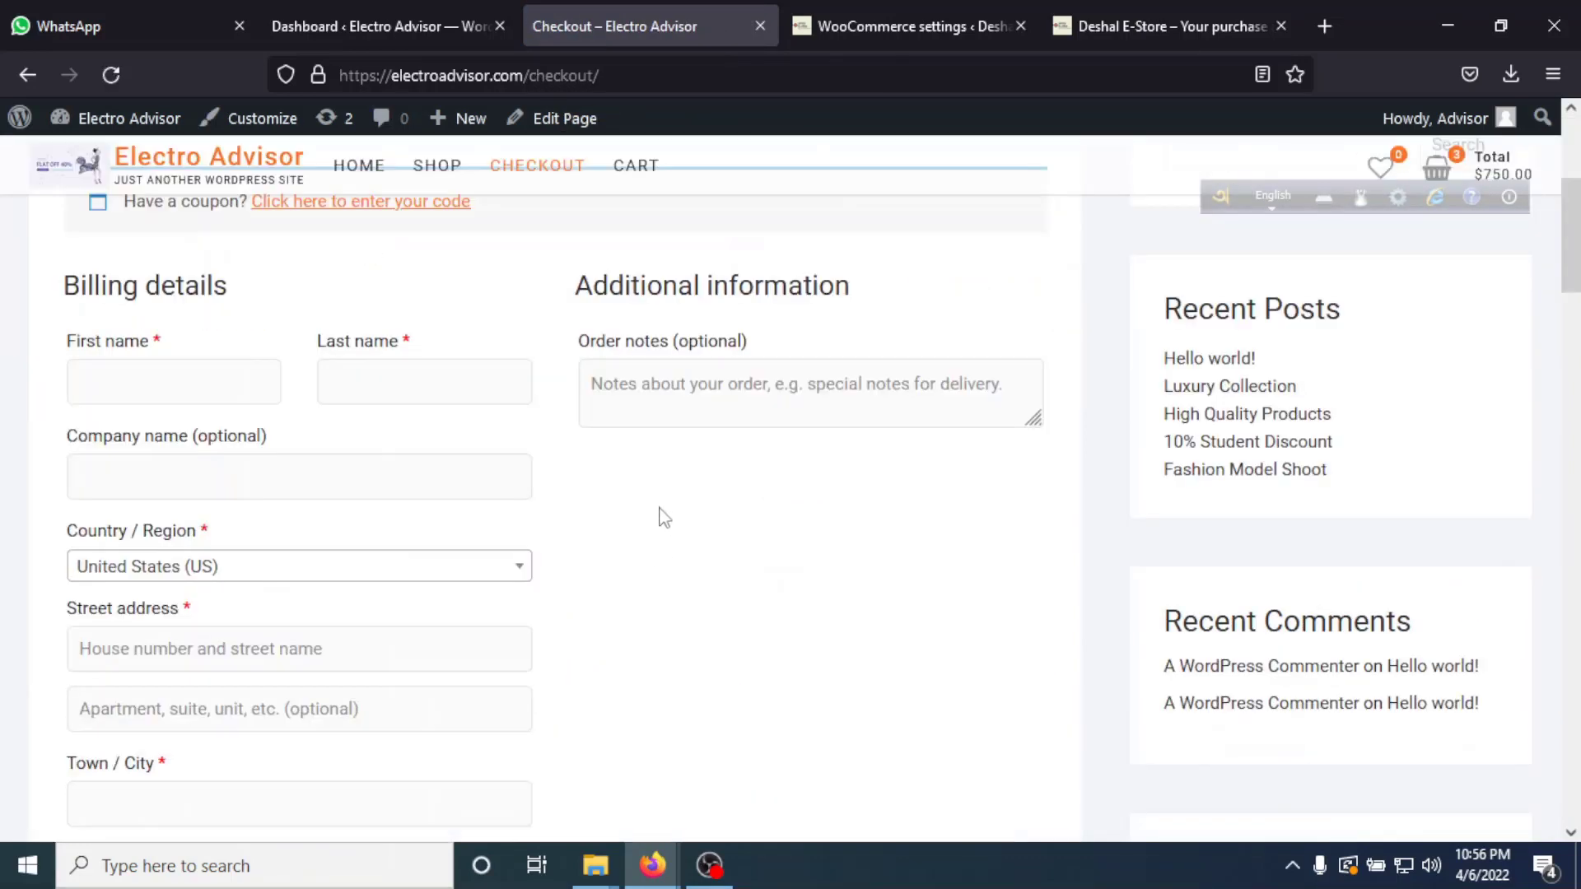
scroll(644, 504, "down", 15)
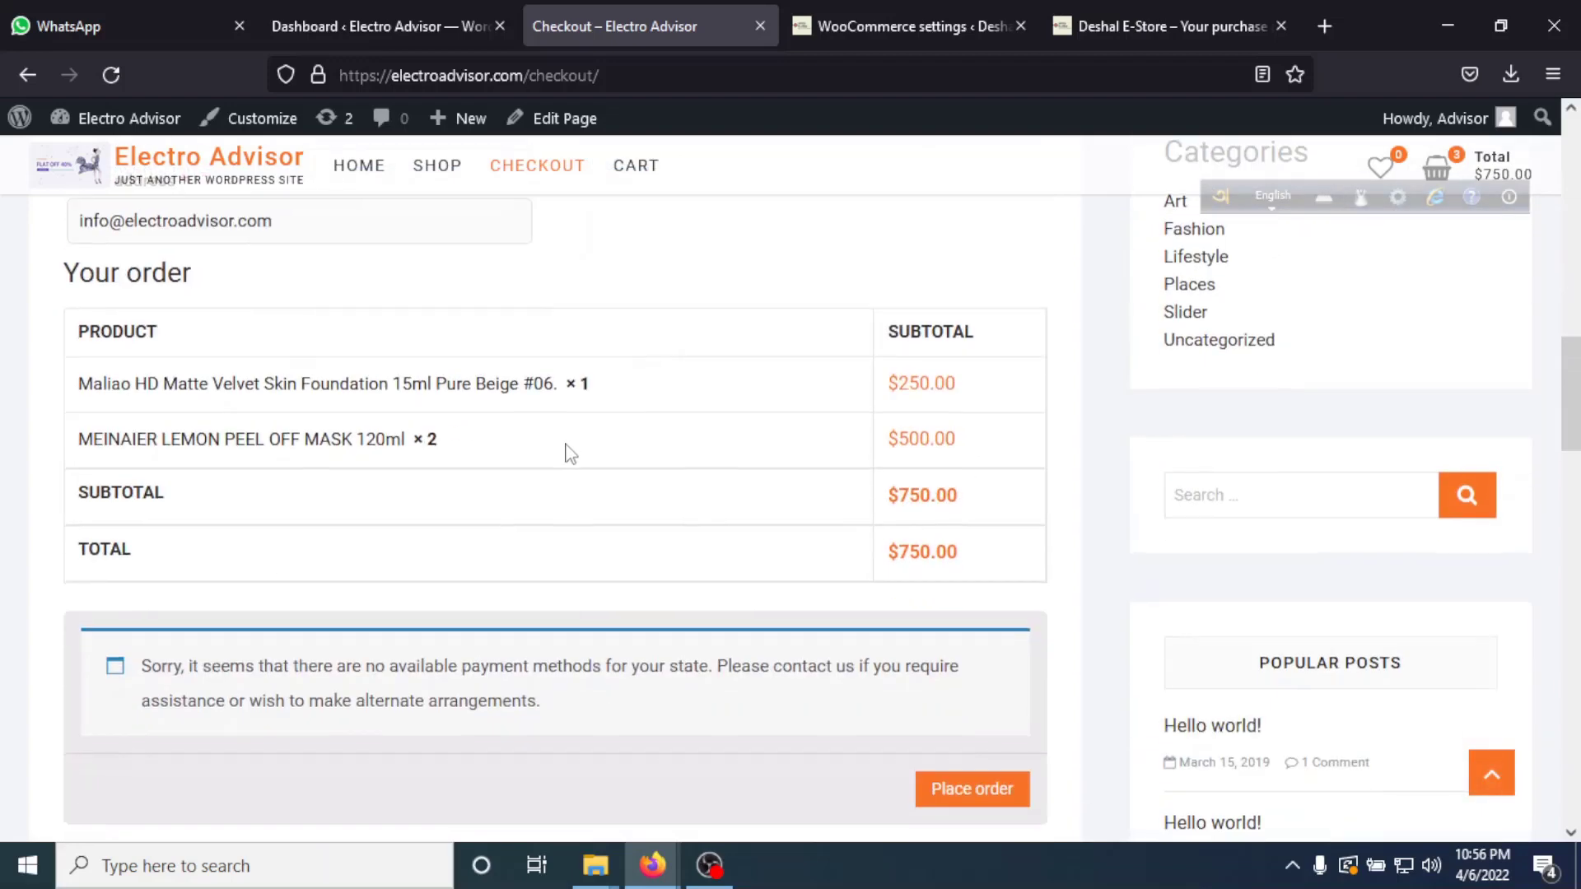
left_click(980, 574)
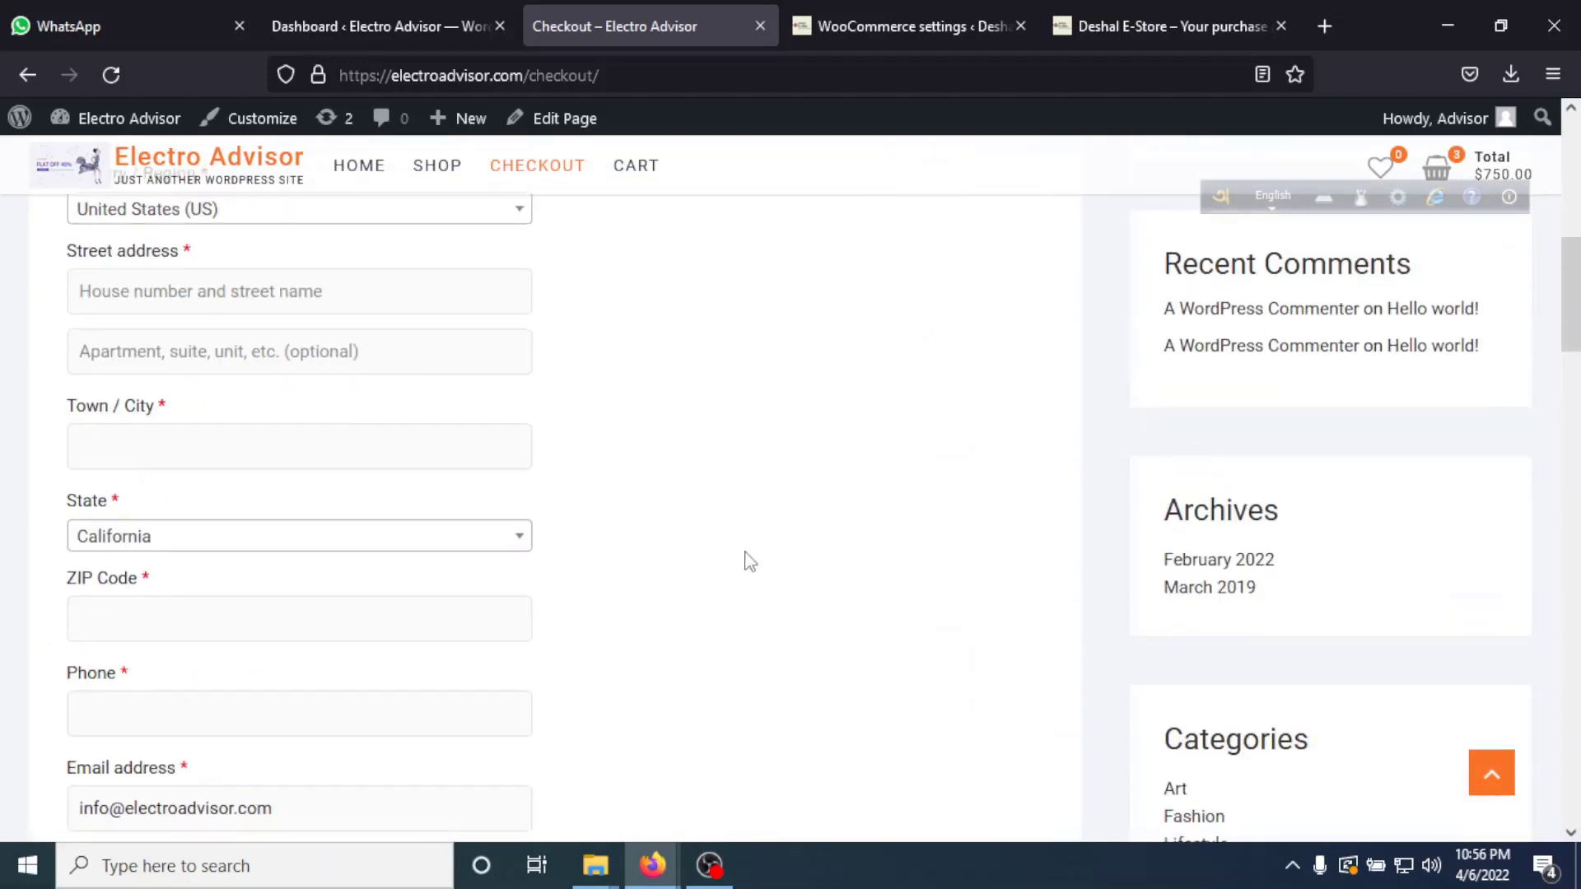
scroll(618, 569, "up", 5)
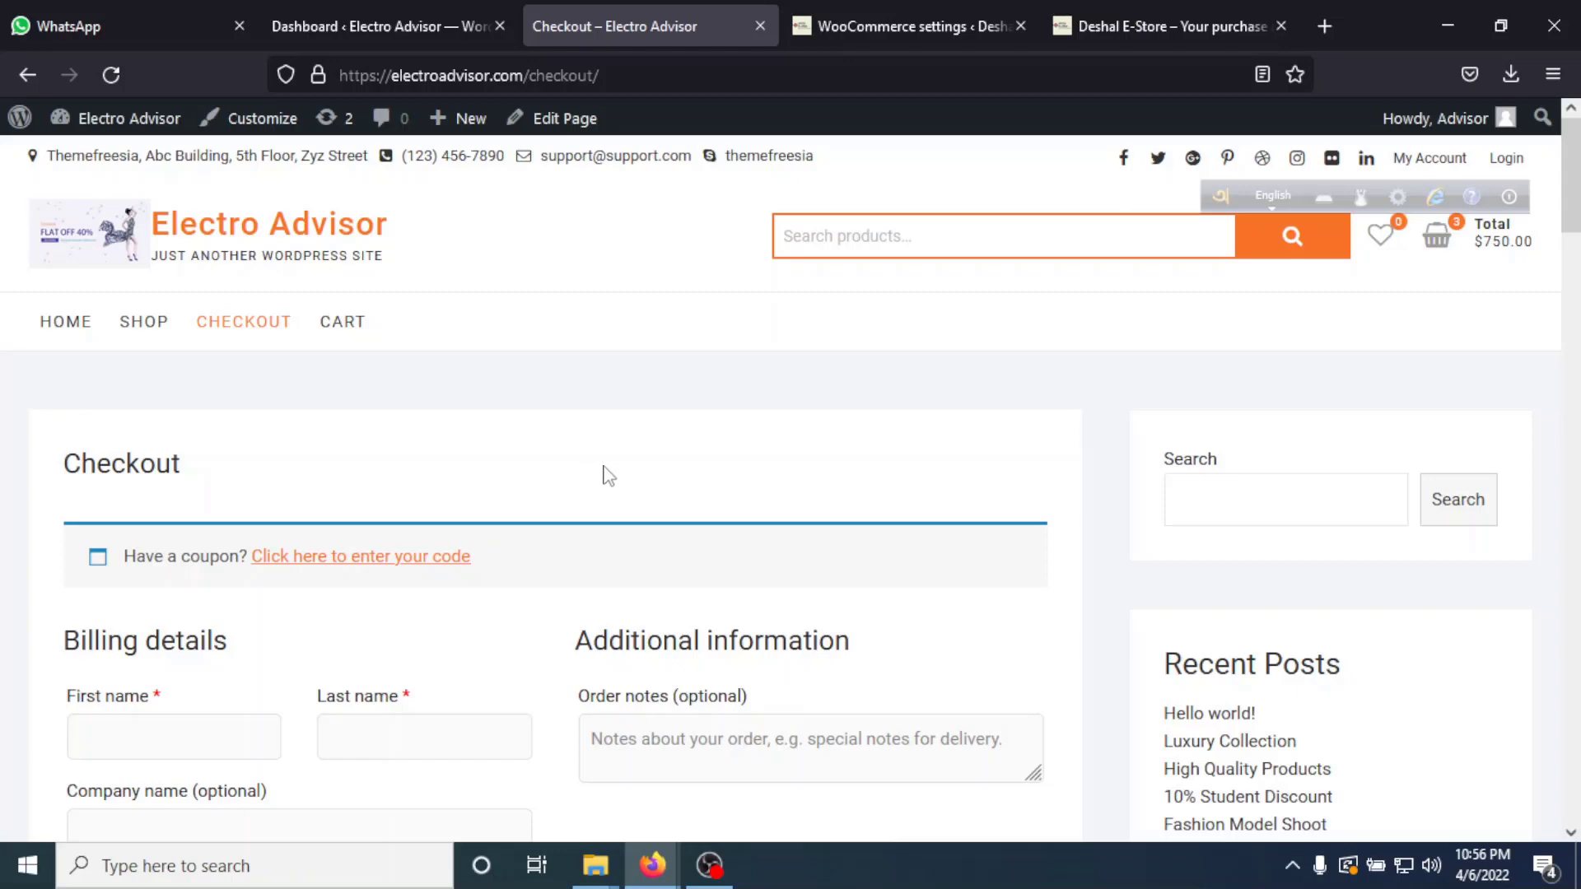
Switch to the Deshal E-Store home page and order the Eye Catching Design And Gorgeous Silk Tangail Tant Saree.
left_click(854, 22)
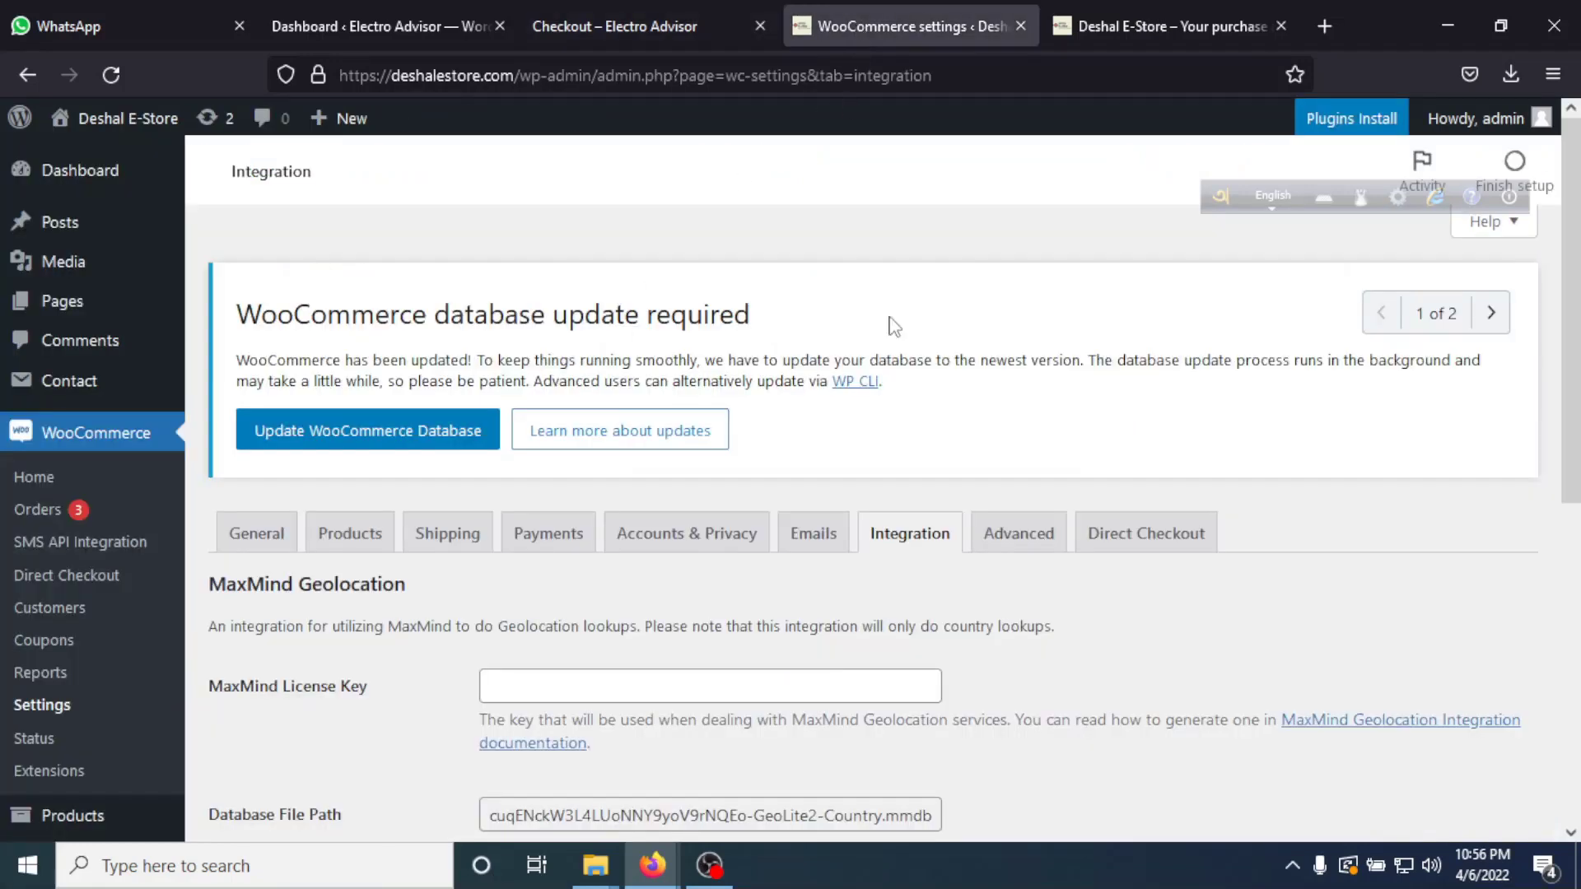
left_click(1159, 16)
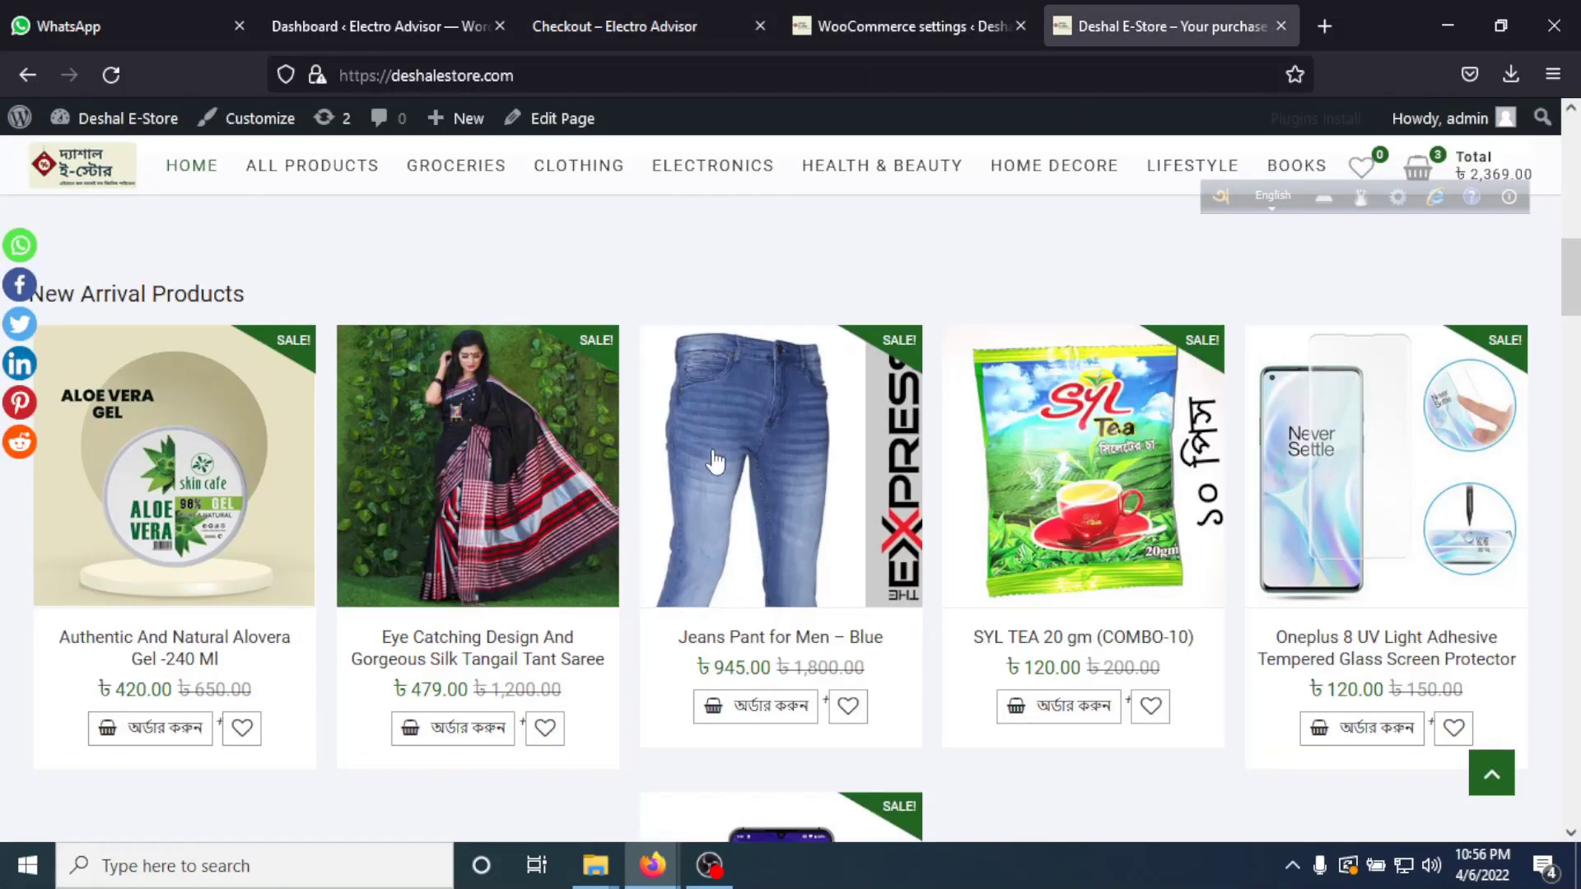
scroll(945, 541, "down", 1)
scroll(945, 540, "down", 1)
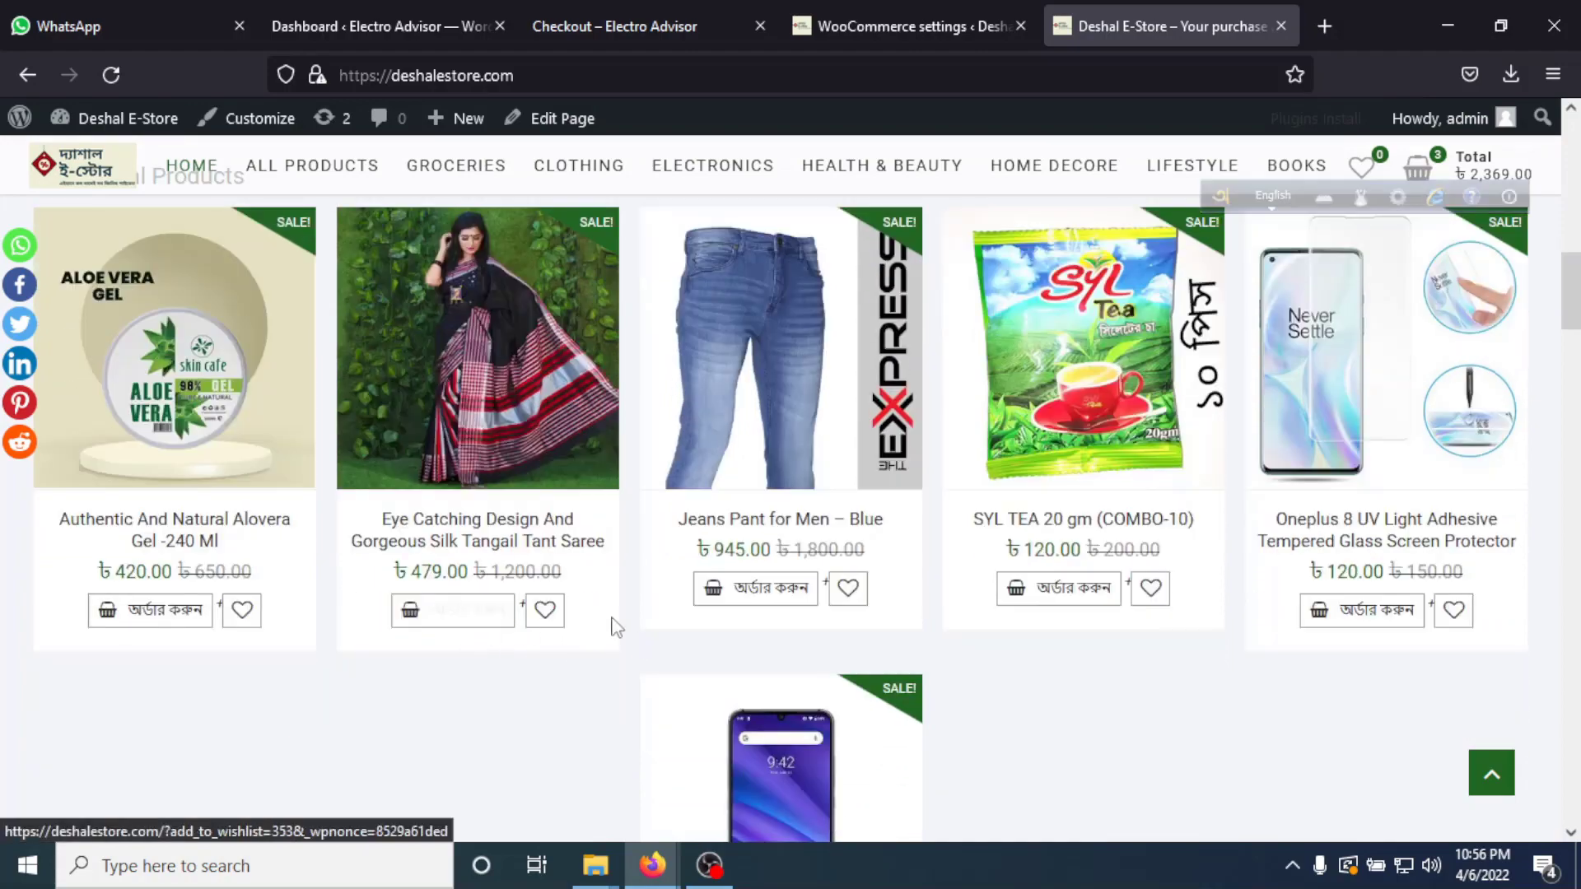
left_click(472, 618)
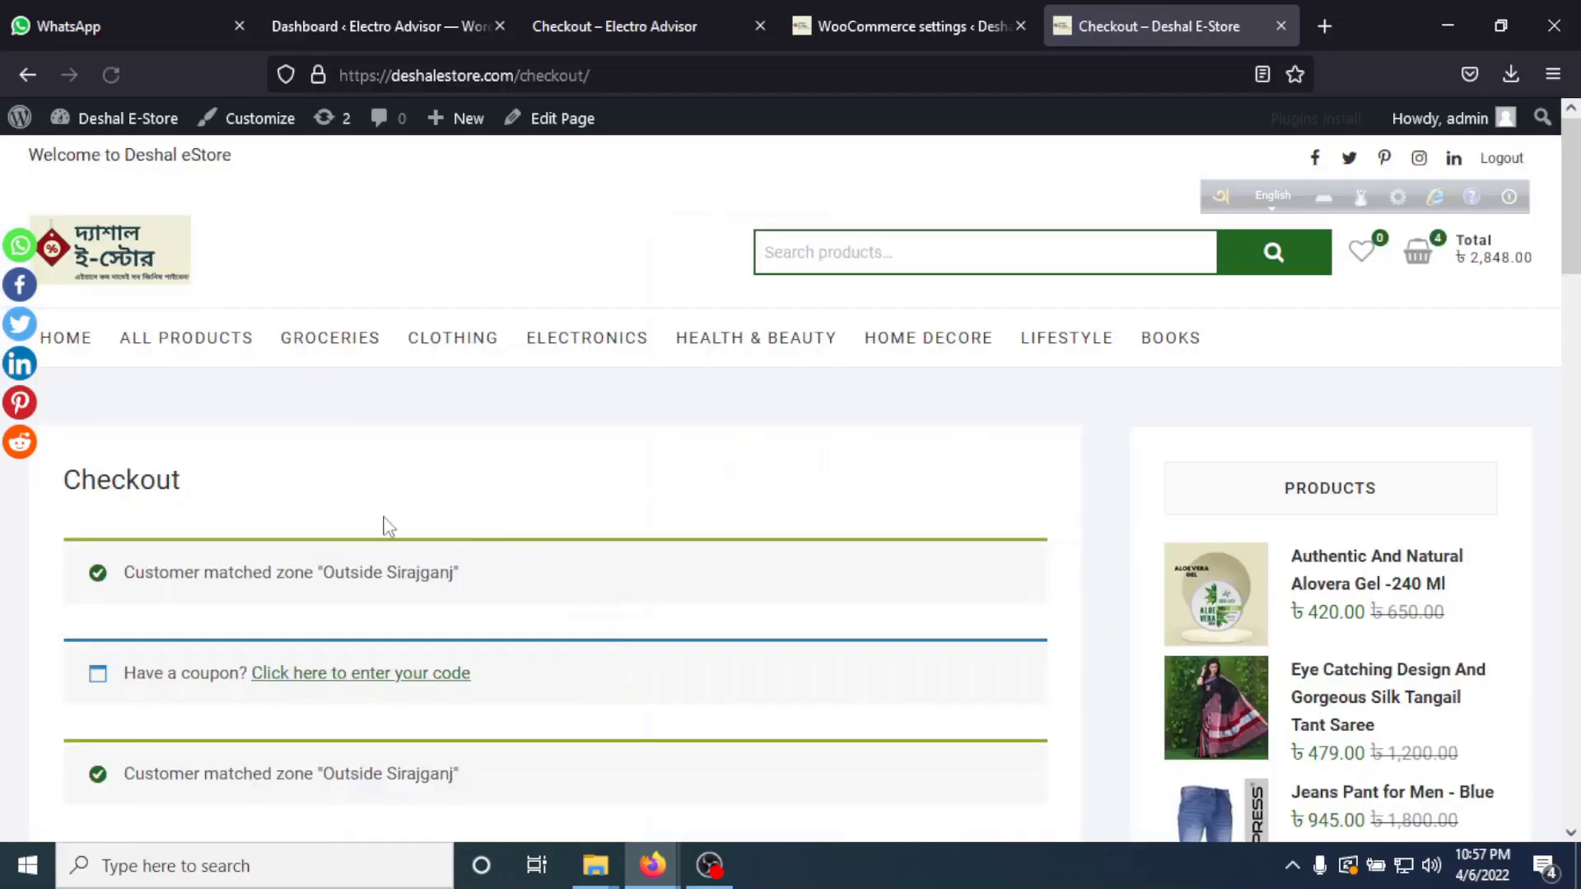
Examine the Deshal E-Store checkout page's billing fields, order summary, shipping charge and payment methods.
scroll(383, 521, "down", 3)
scroll(271, 433, "up", 2)
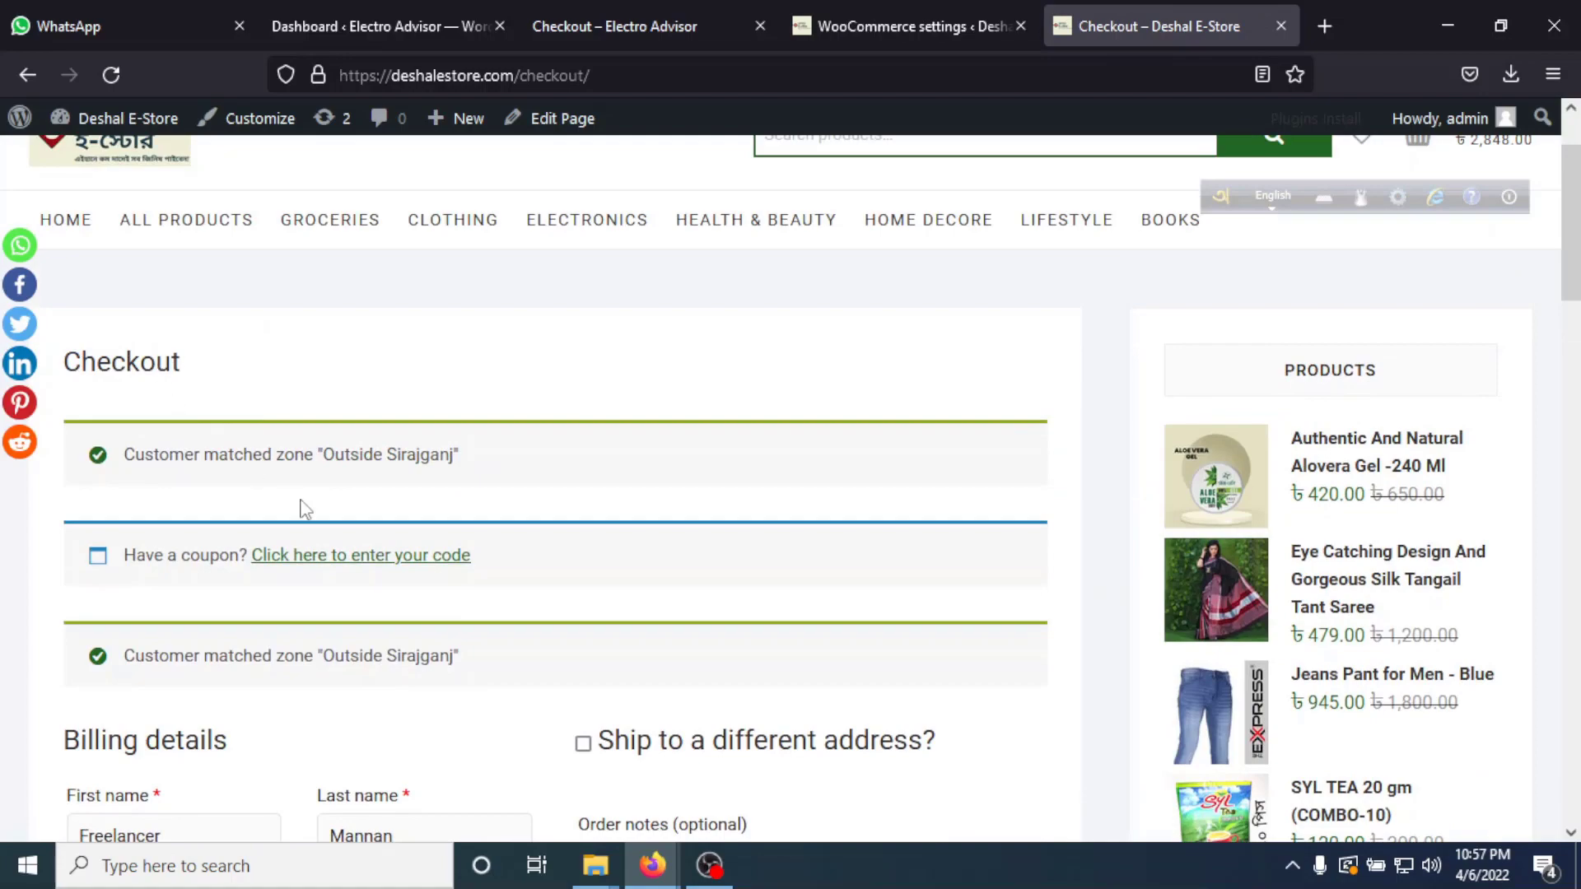
scroll(305, 509, "down", 15)
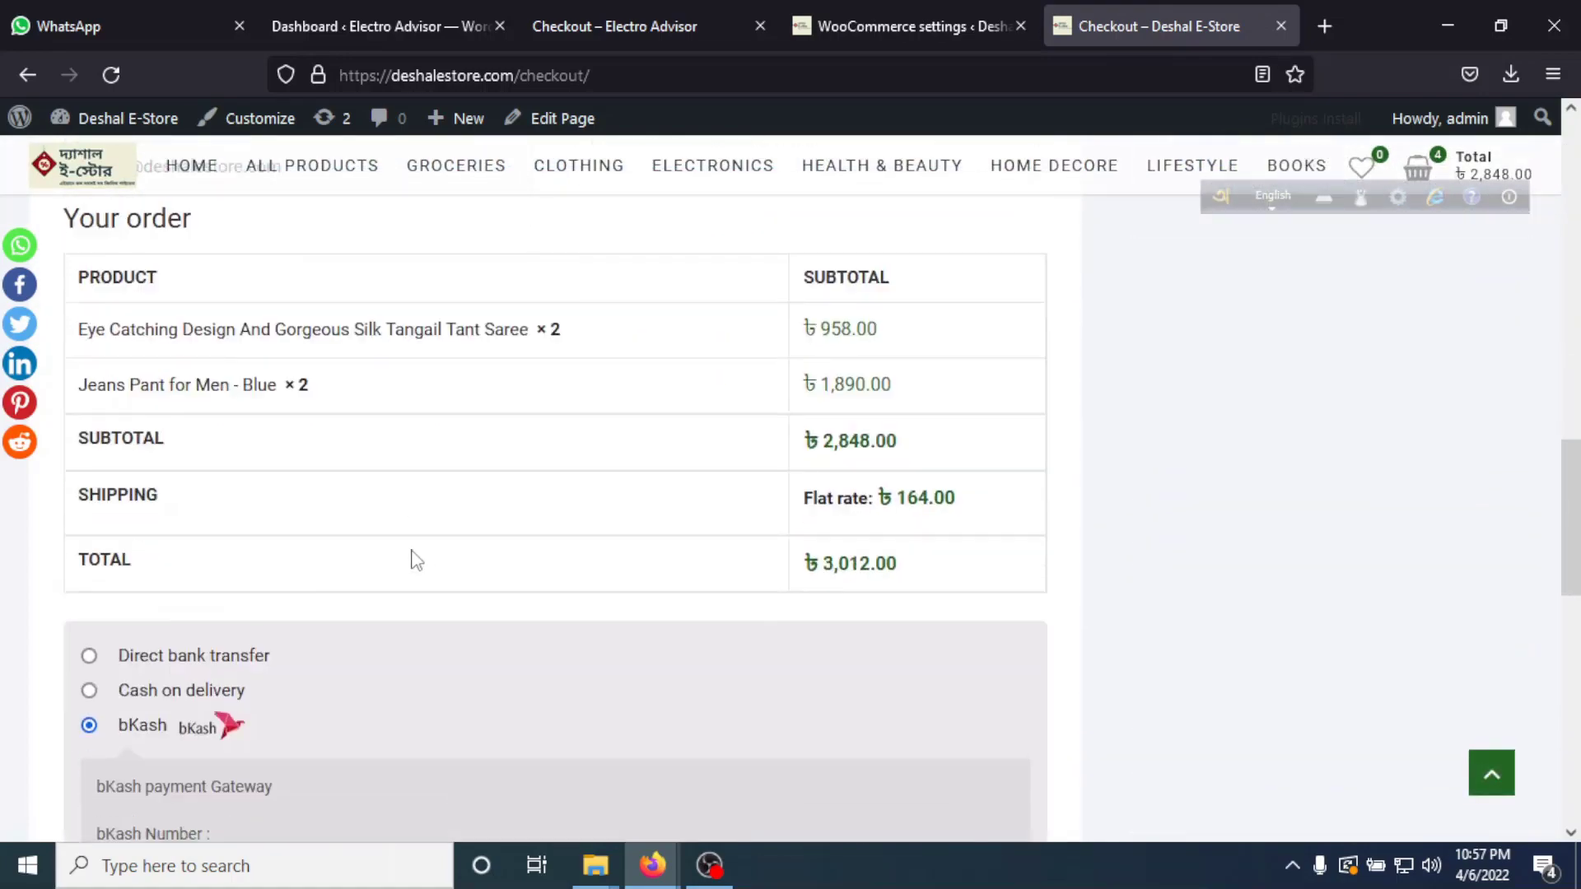
scroll(416, 561, "down", 4)
scroll(475, 563, "down", 3)
scroll(482, 558, "up", 3)
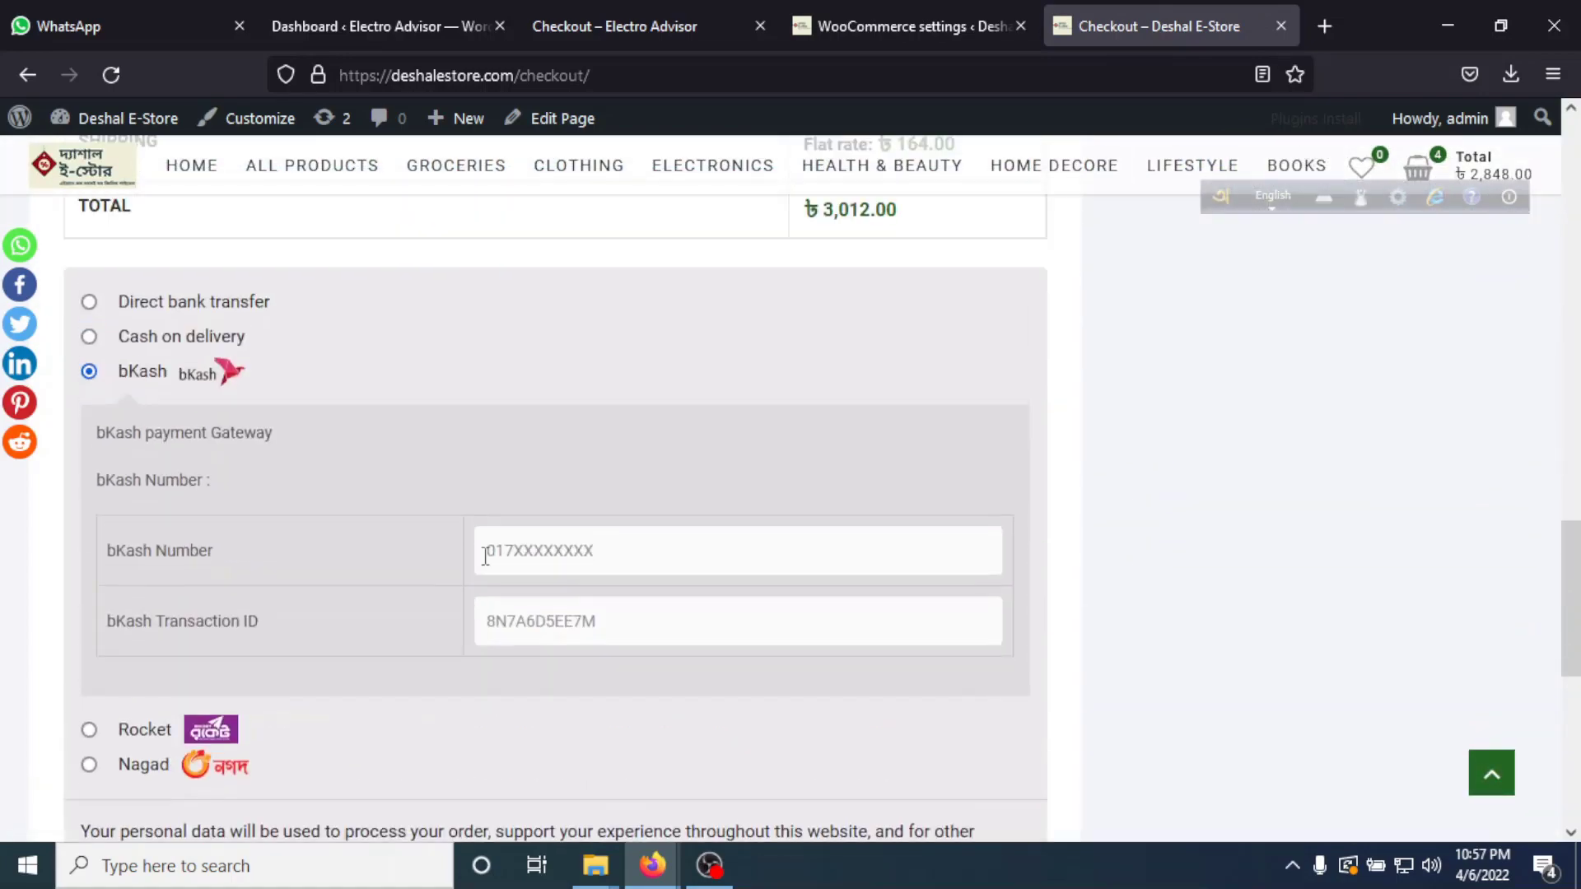
scroll(486, 548, "up", 15)
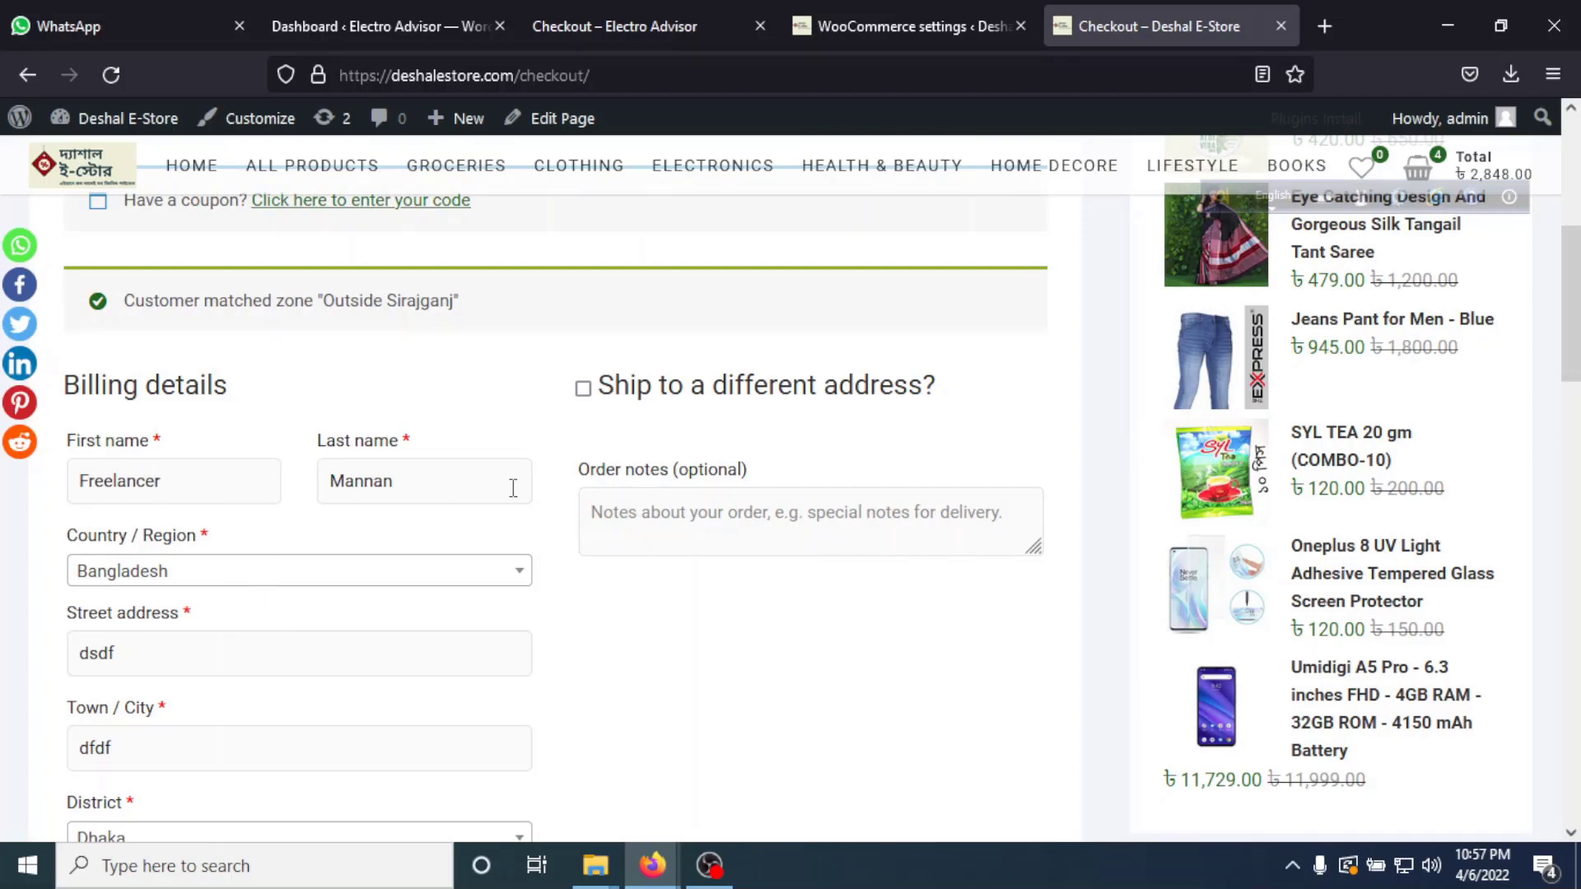
scroll(513, 488, "down", 3)
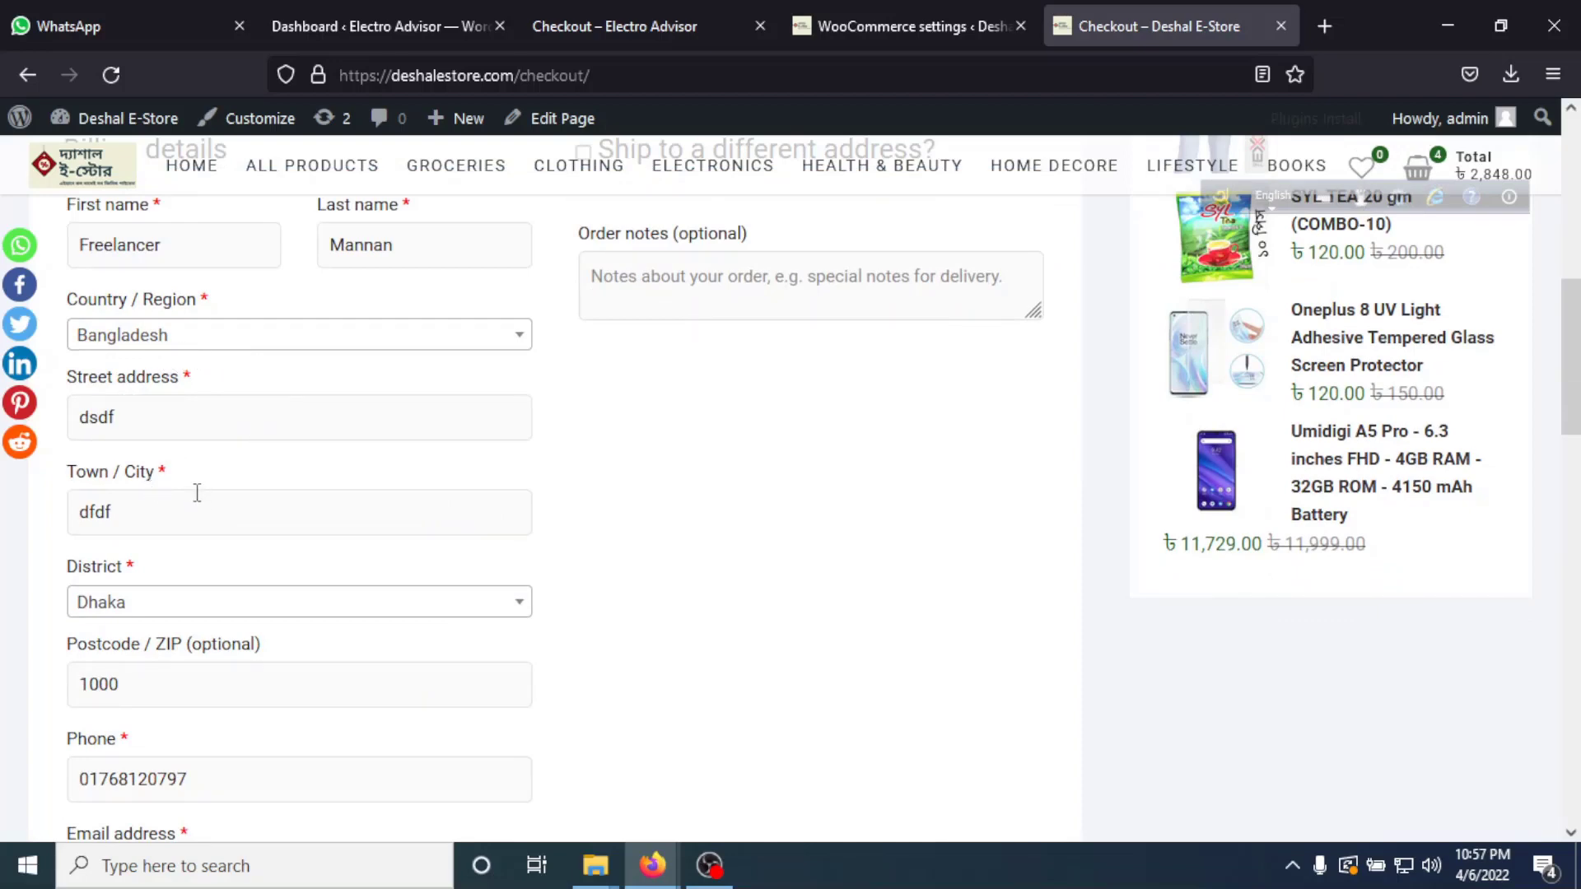
scroll(194, 494, "down", 2)
scroll(266, 550, "down", 2)
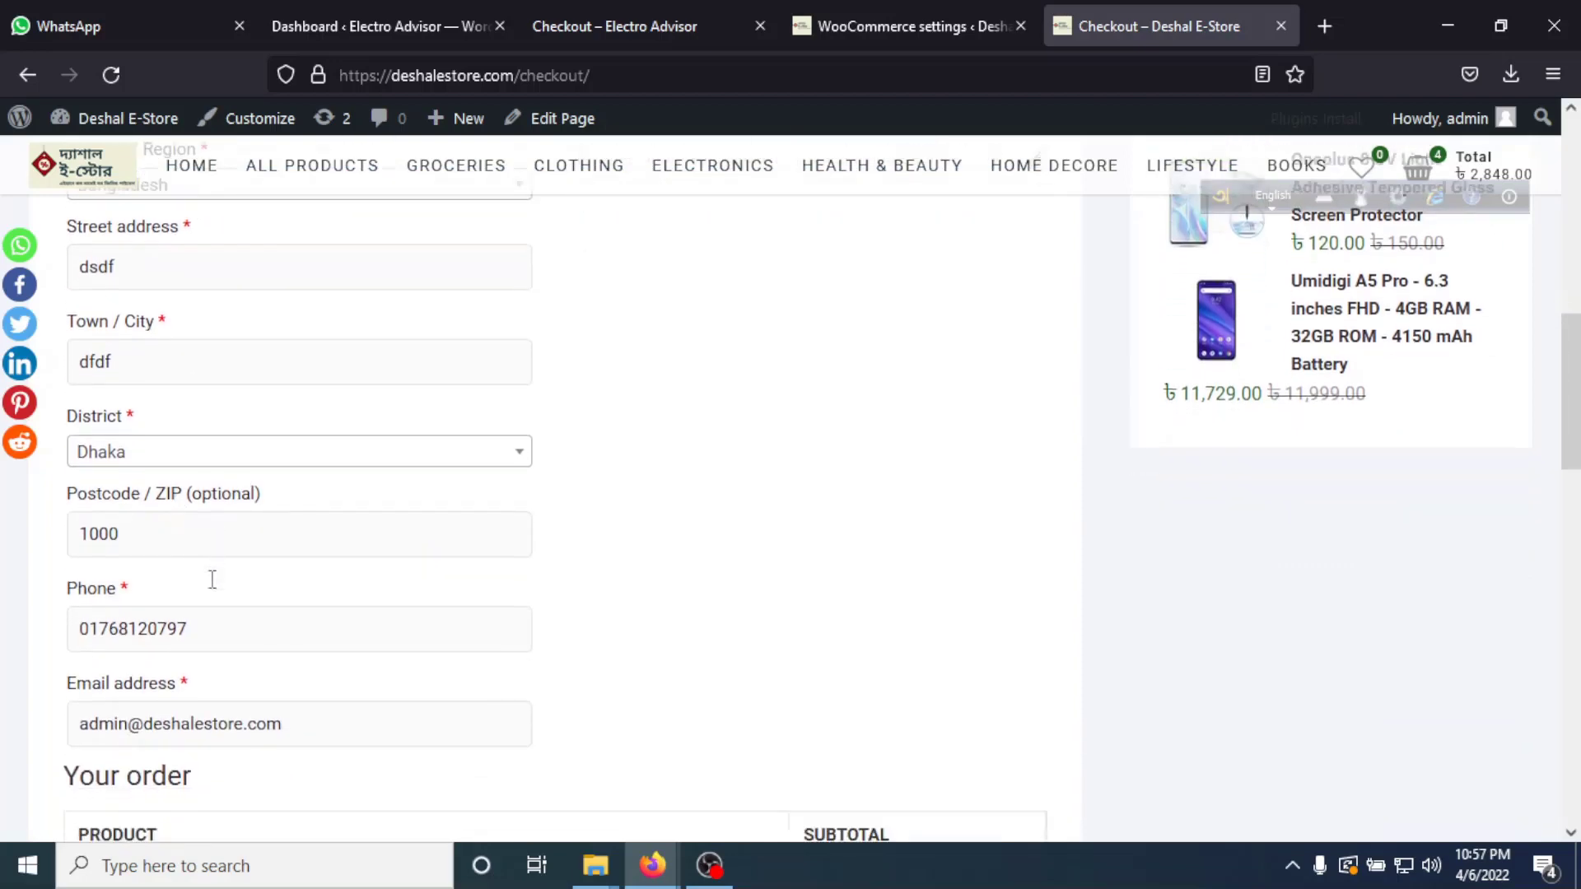
Review the Deshal E-Store checkout form from the coupon notice through the name, address, district, phone and email fields to the order items.
scroll(198, 610, "down", 2)
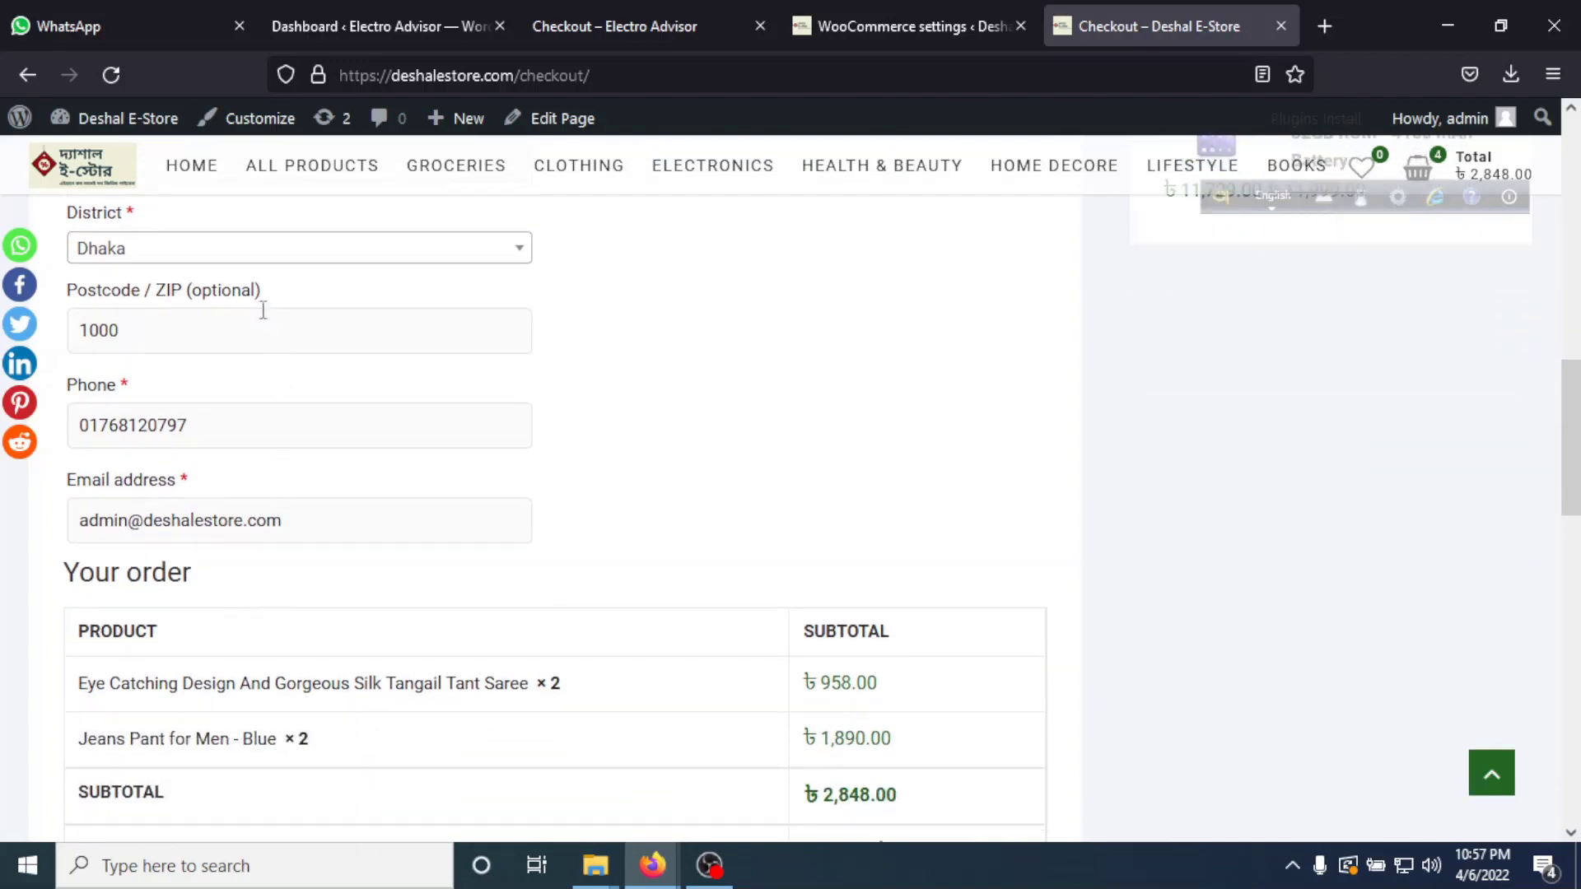
scroll(465, 626, "up", 10)
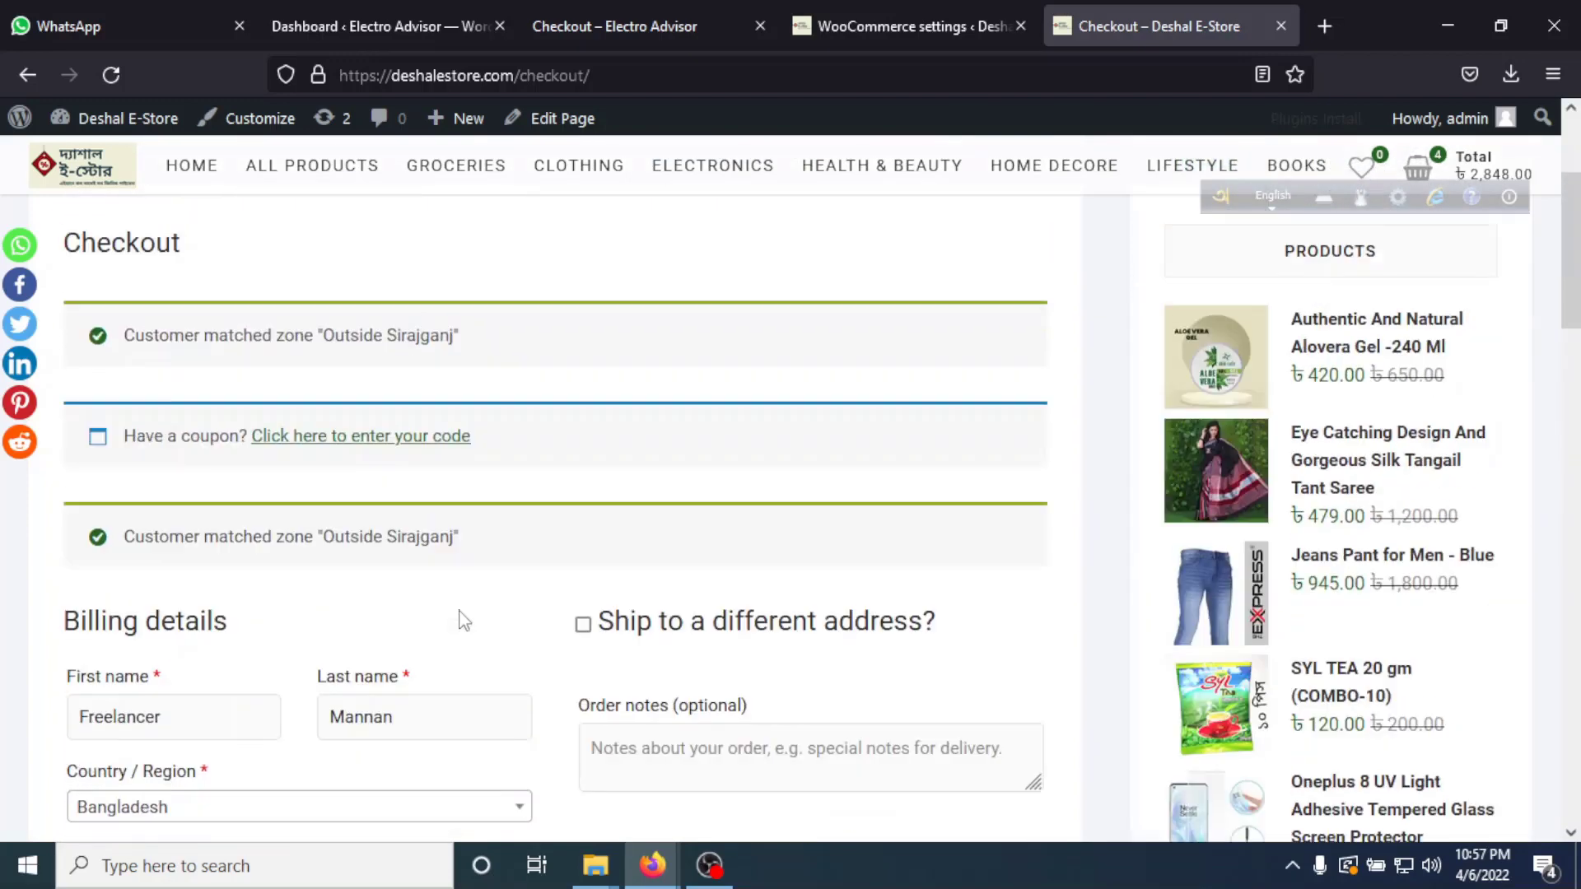
scroll(437, 618, "down", 4)
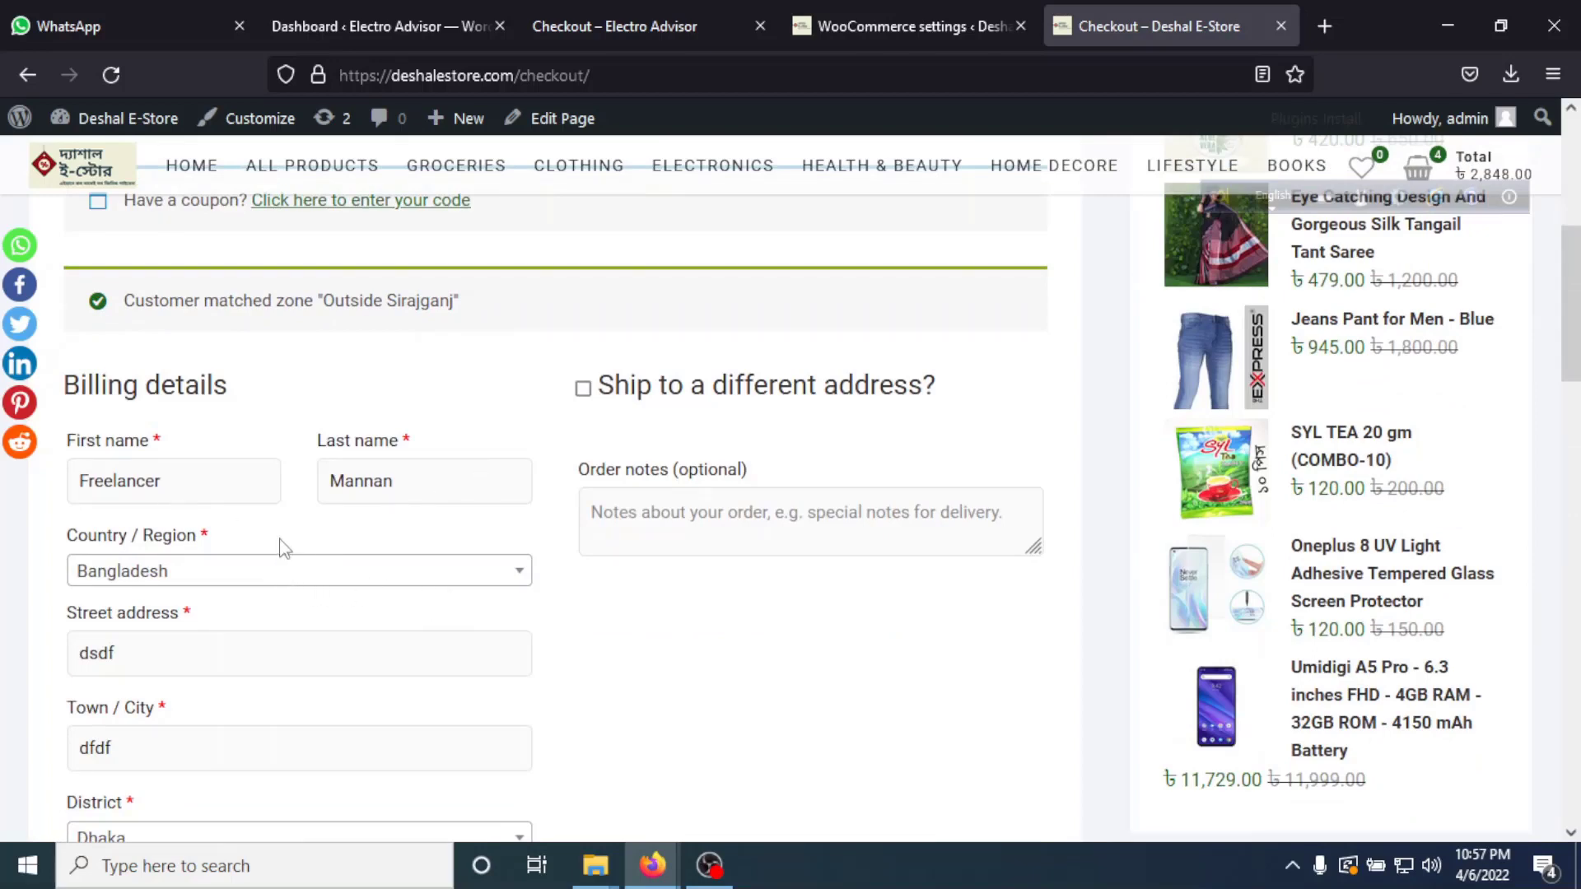
scroll(279, 560, "down", 1)
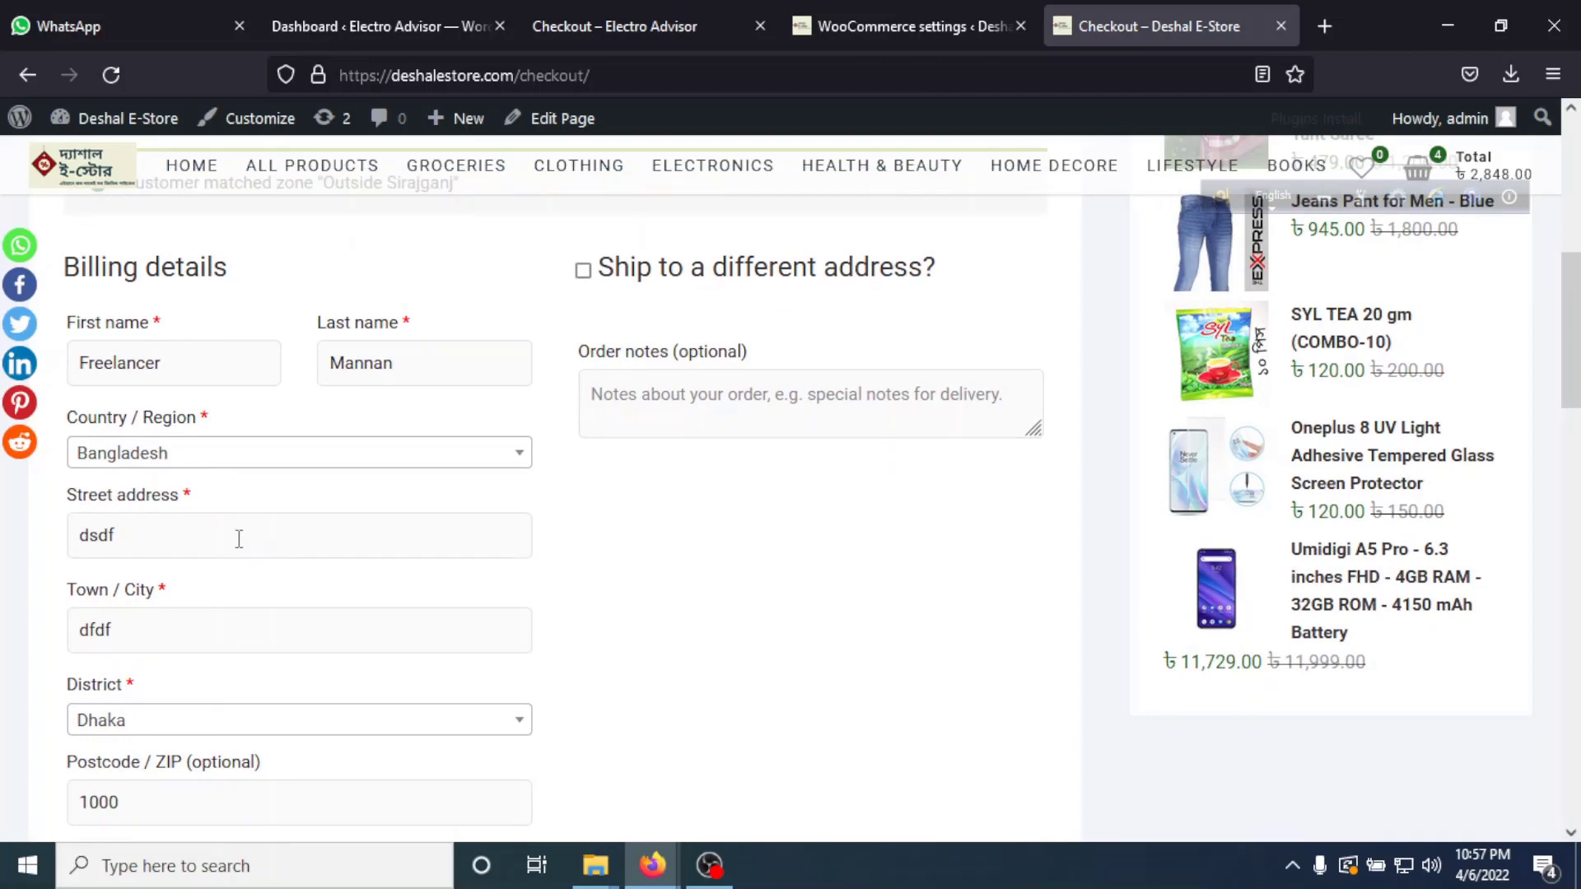
scroll(293, 544, "down", 1)
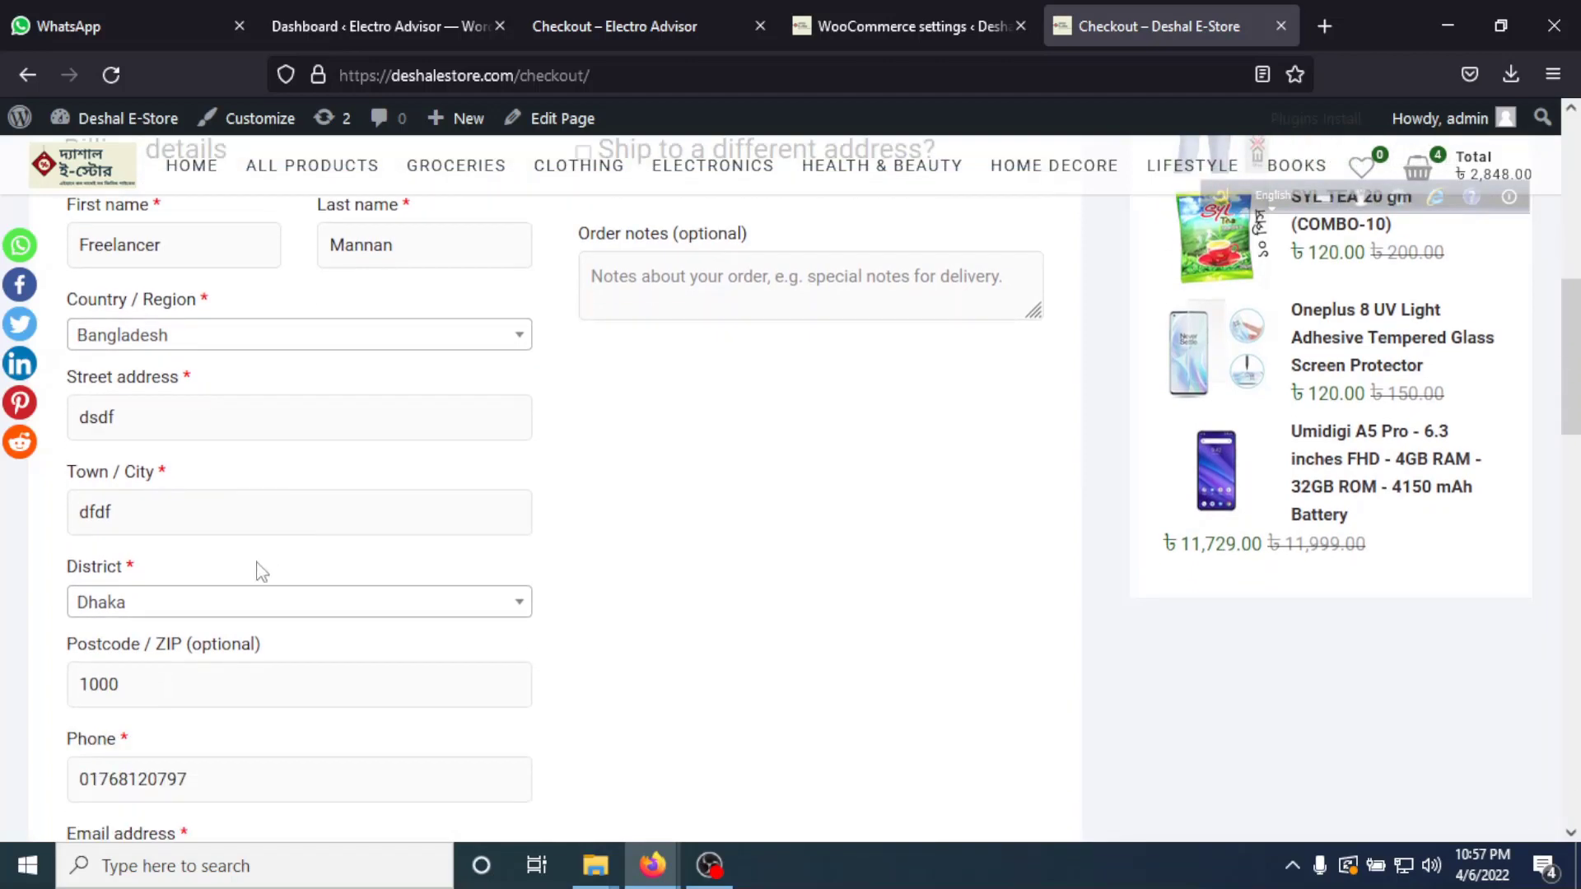
scroll(268, 609, "down", 1)
scroll(271, 613, "down", 2)
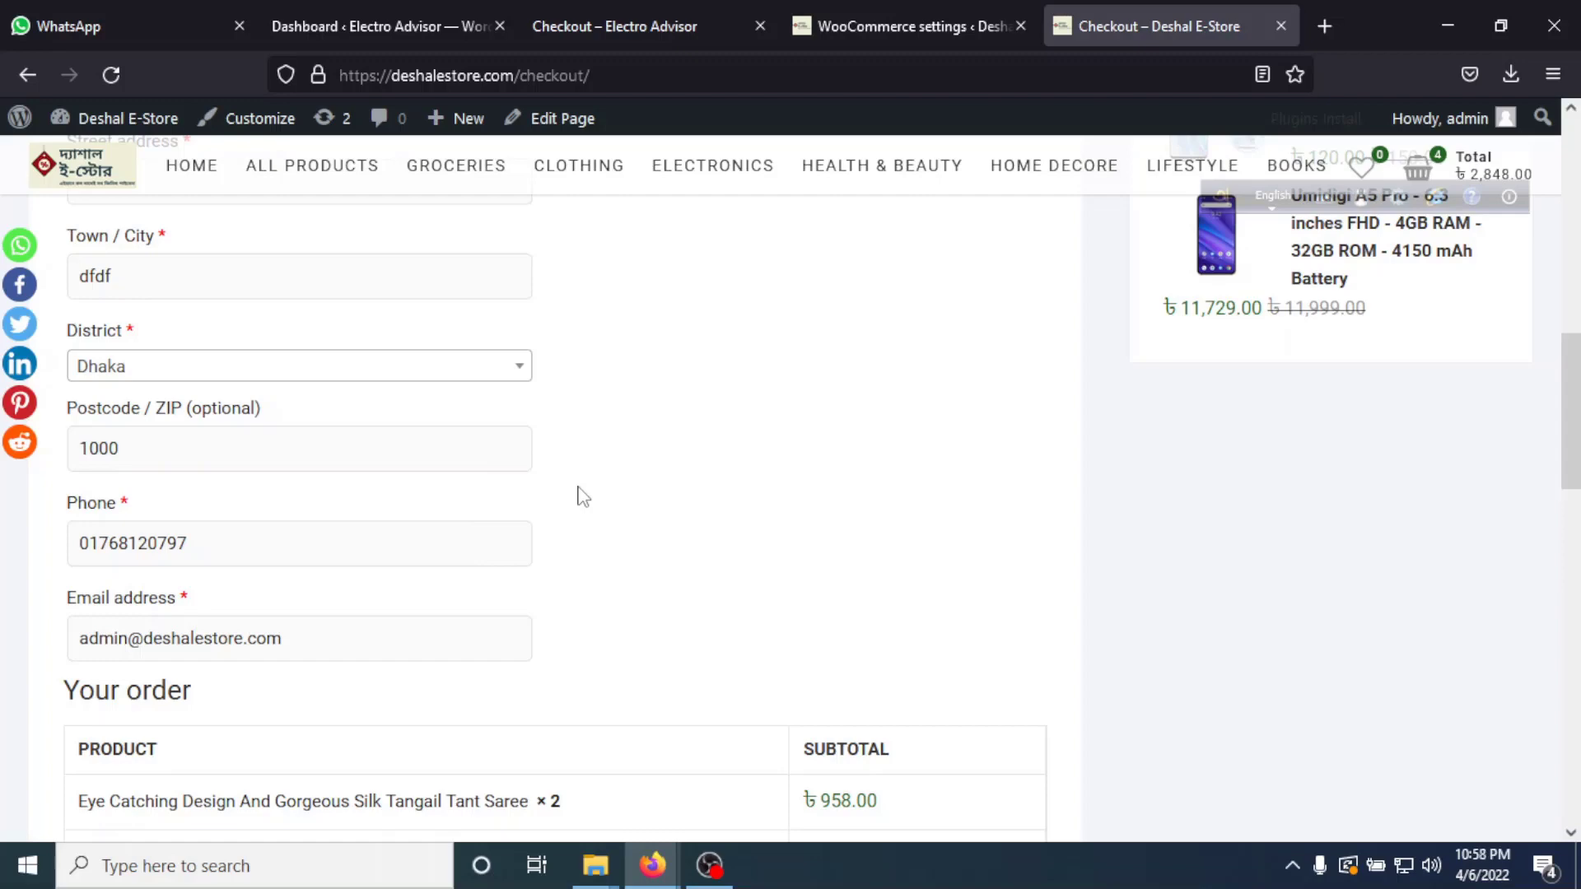
scroll(577, 511, "up", 10)
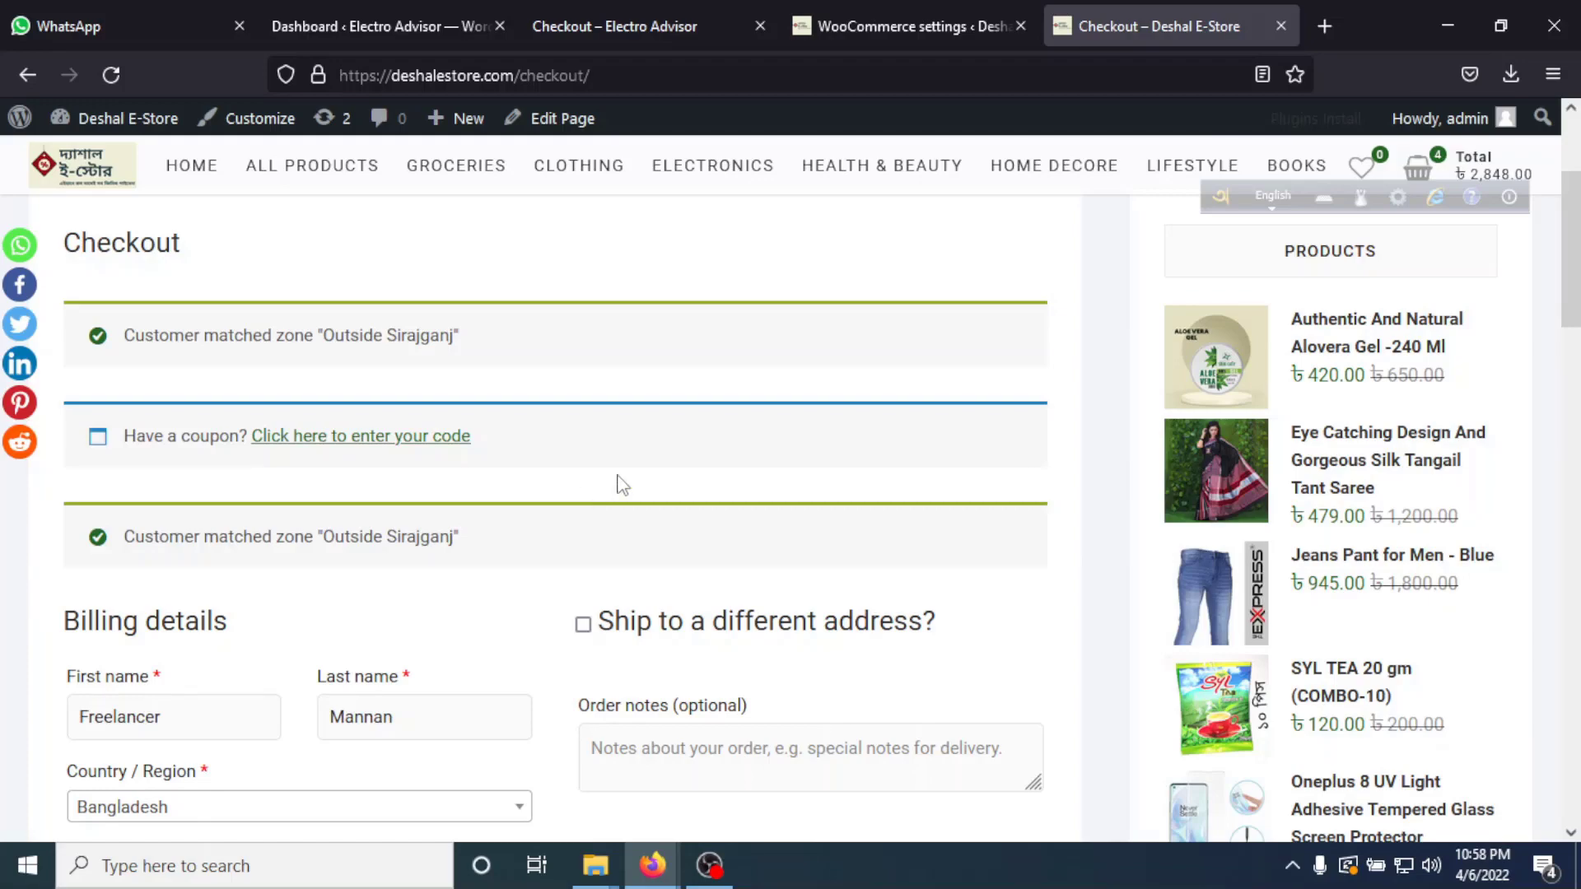
From the Deshal E-Store home page, open the Eye Catching Design And Gorgeous Silk Tangail Tant Saree product page and order one through to checkout.
scroll(622, 486, "up", 3)
left_click(66, 338)
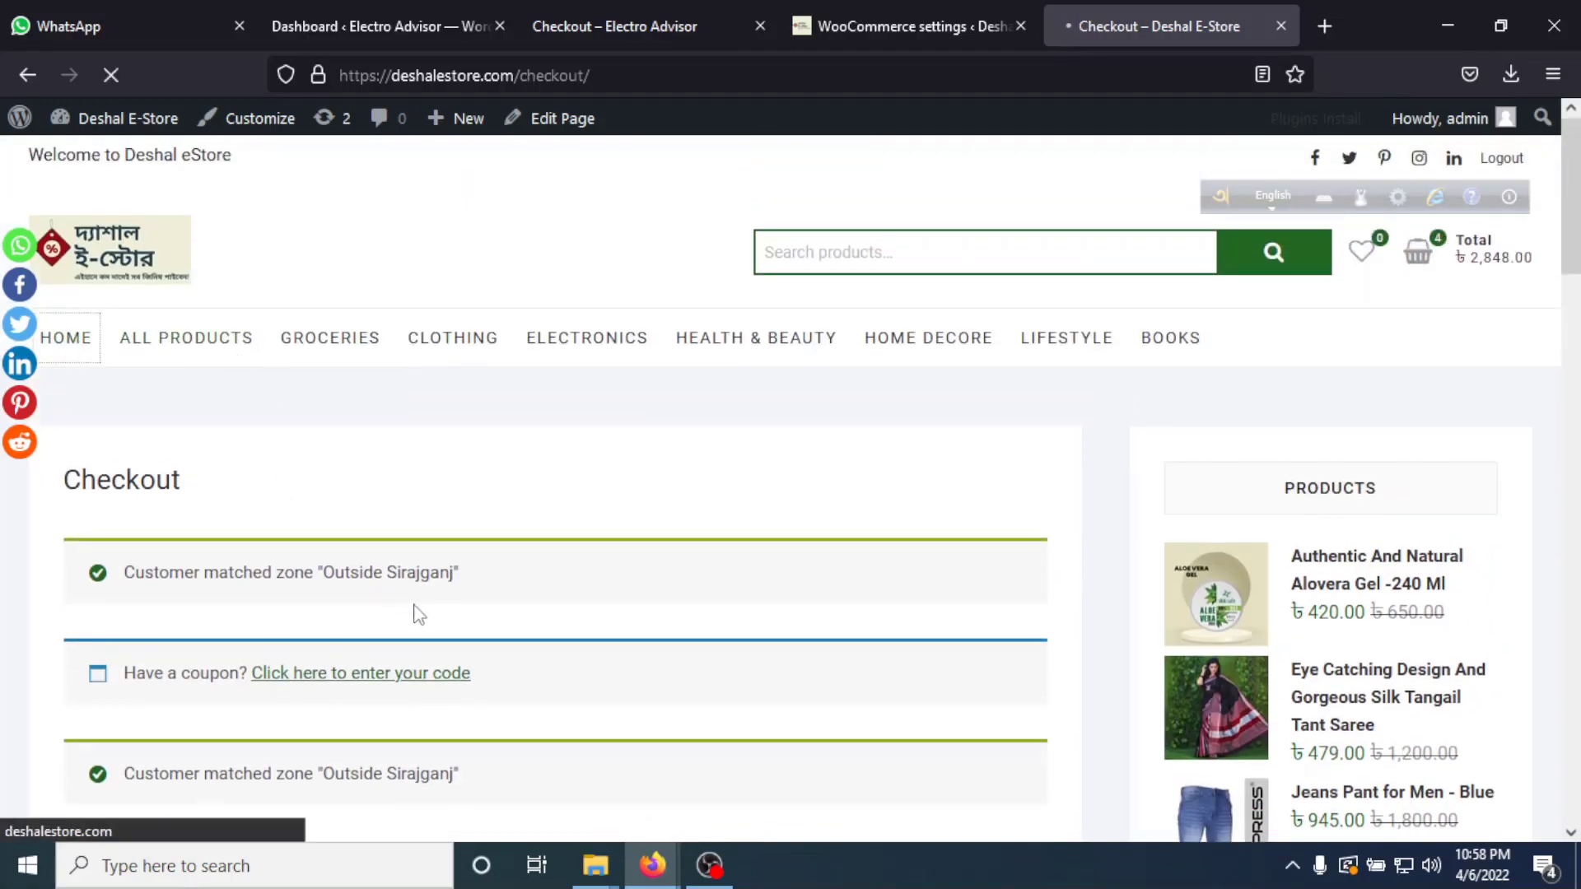
scroll(696, 651, "down", 8)
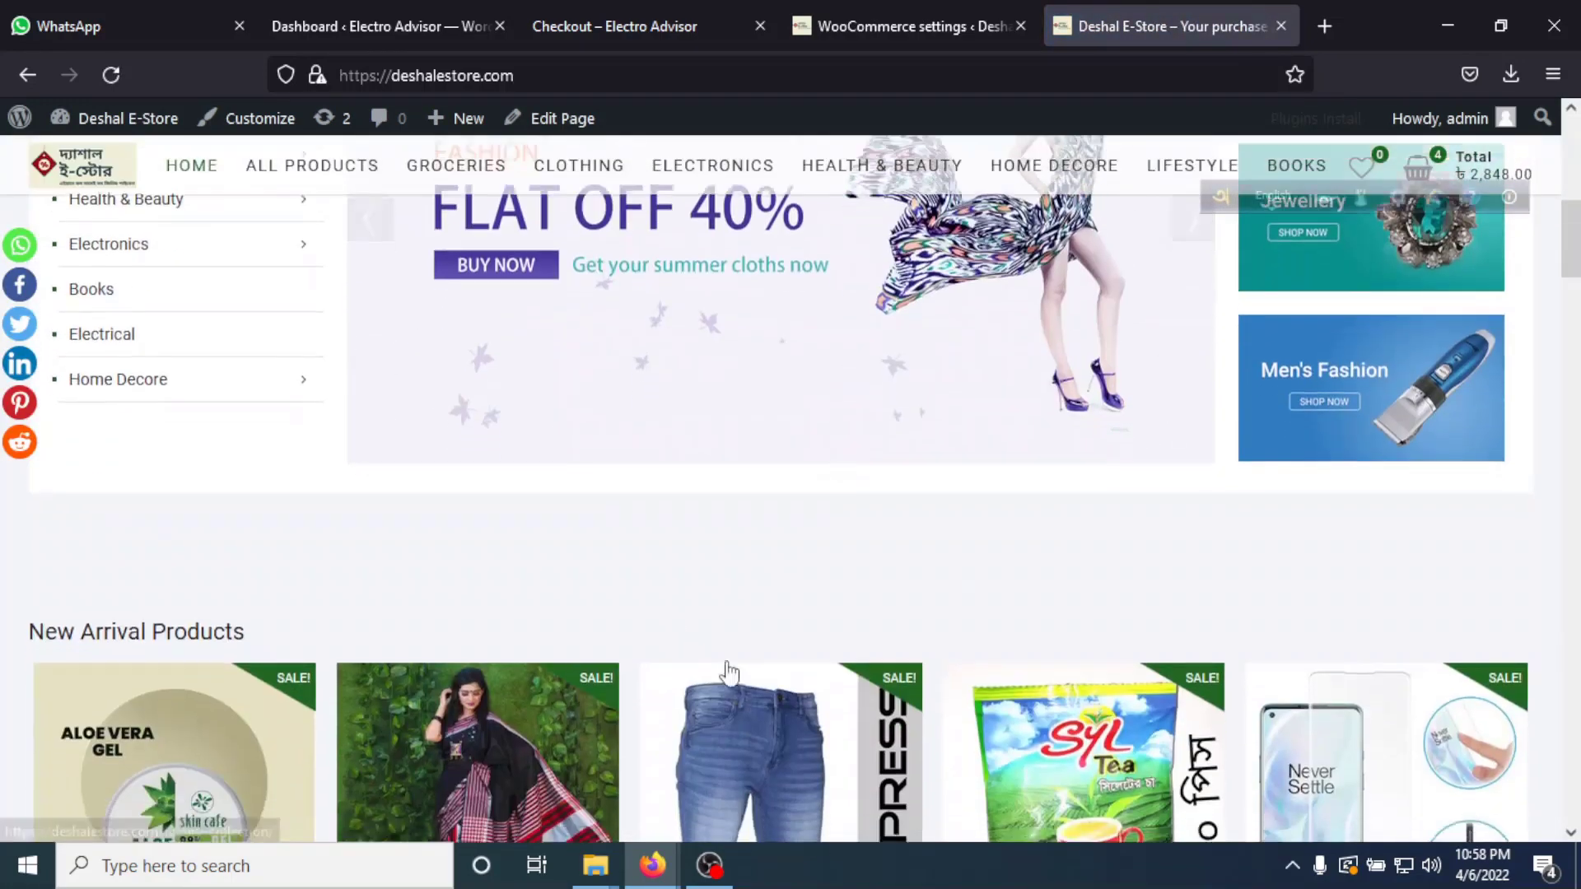
scroll(937, 735, "down", 5)
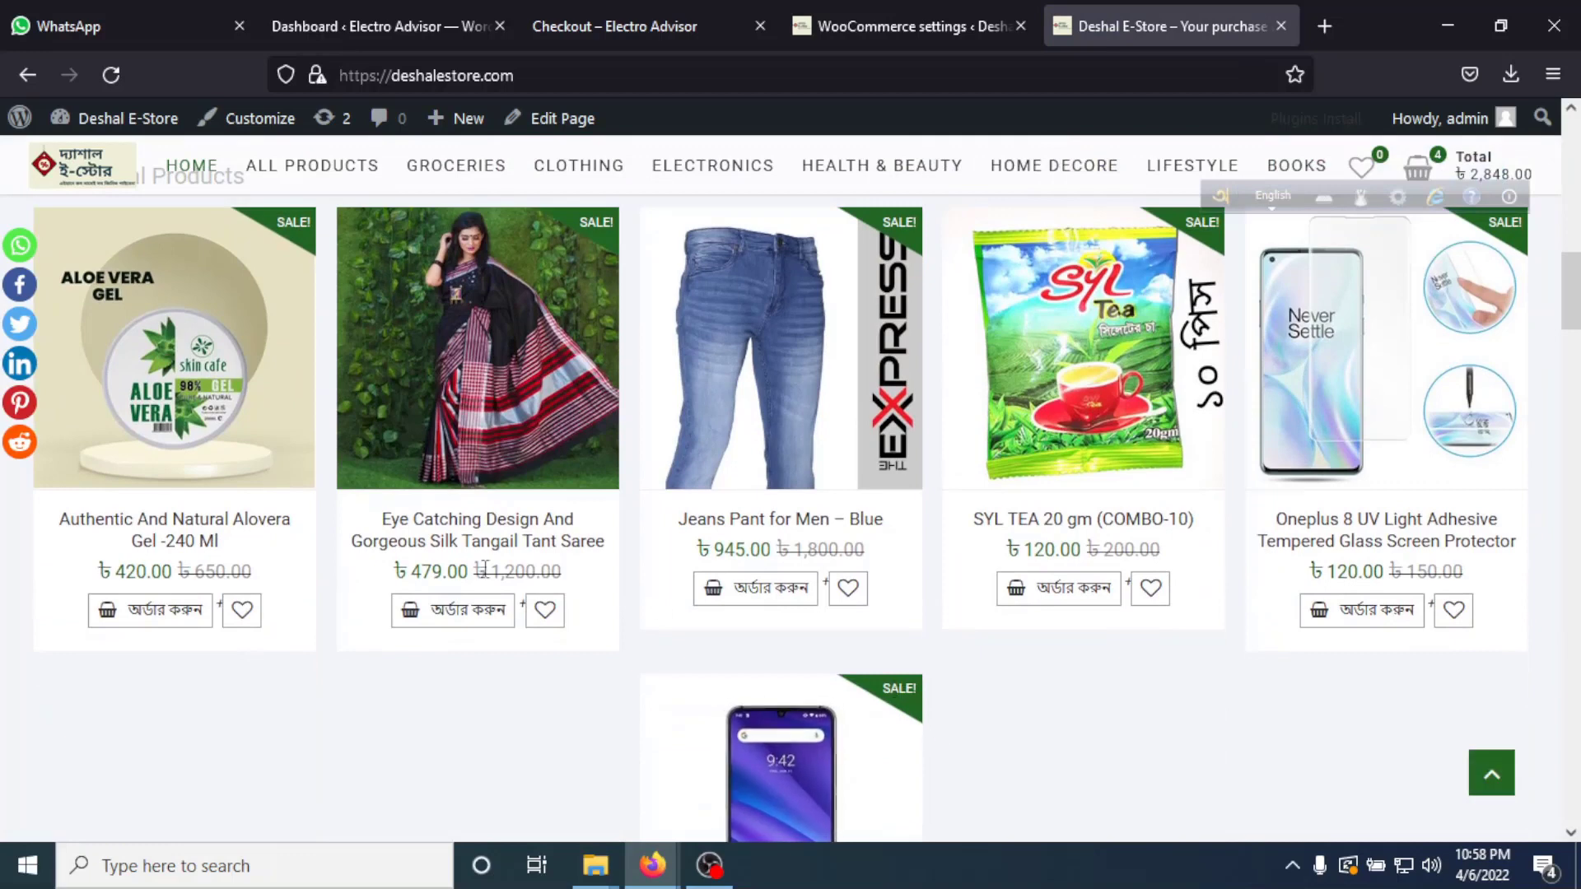
left_click(455, 542)
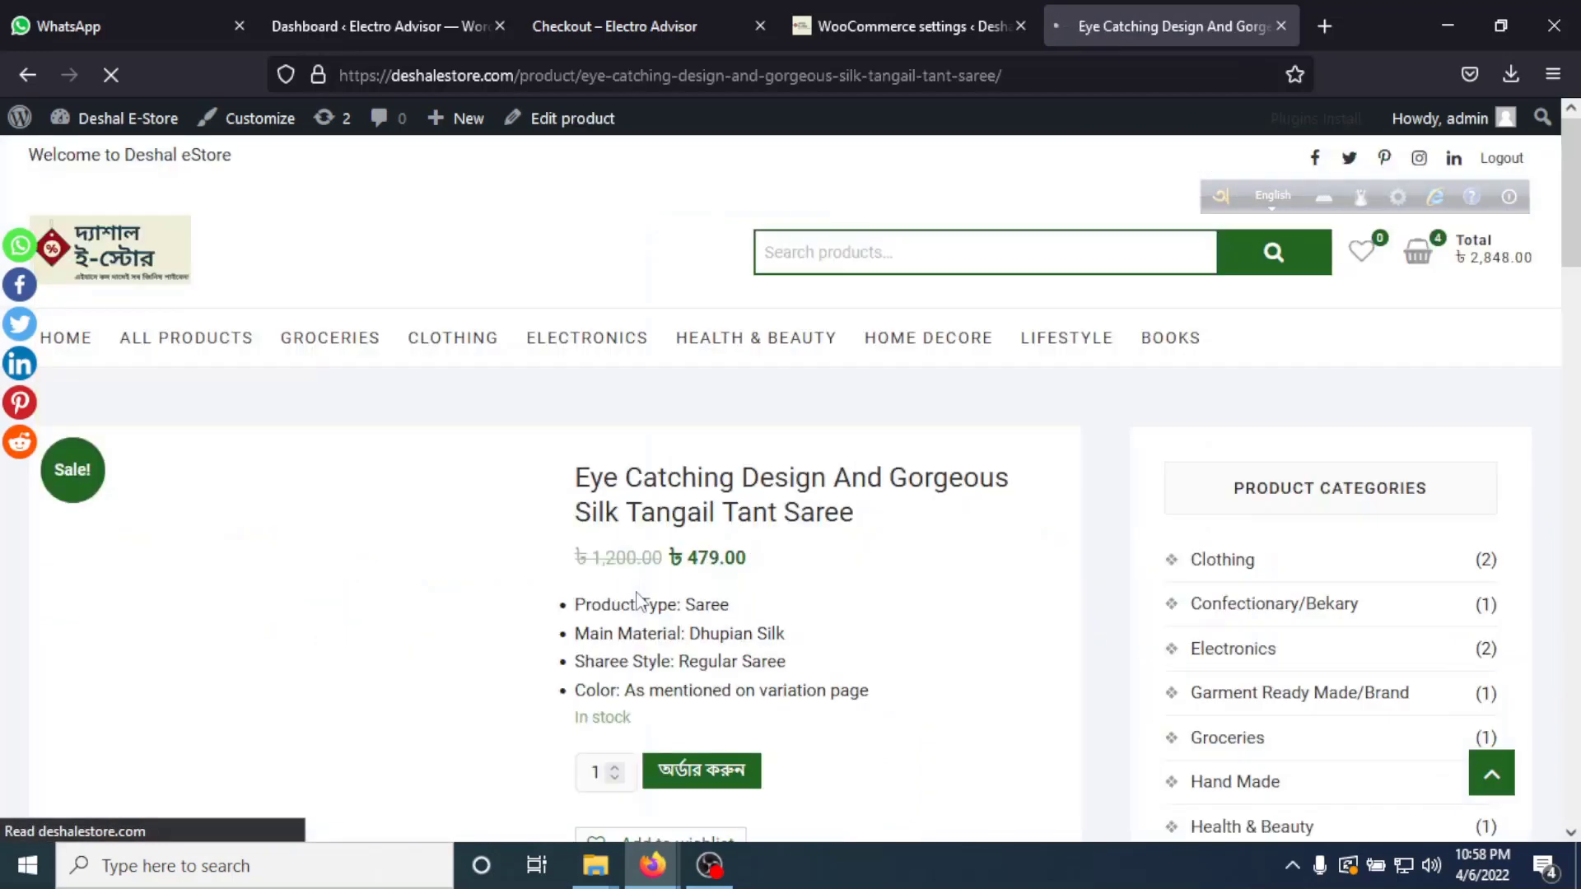
scroll(651, 626, "down", 2)
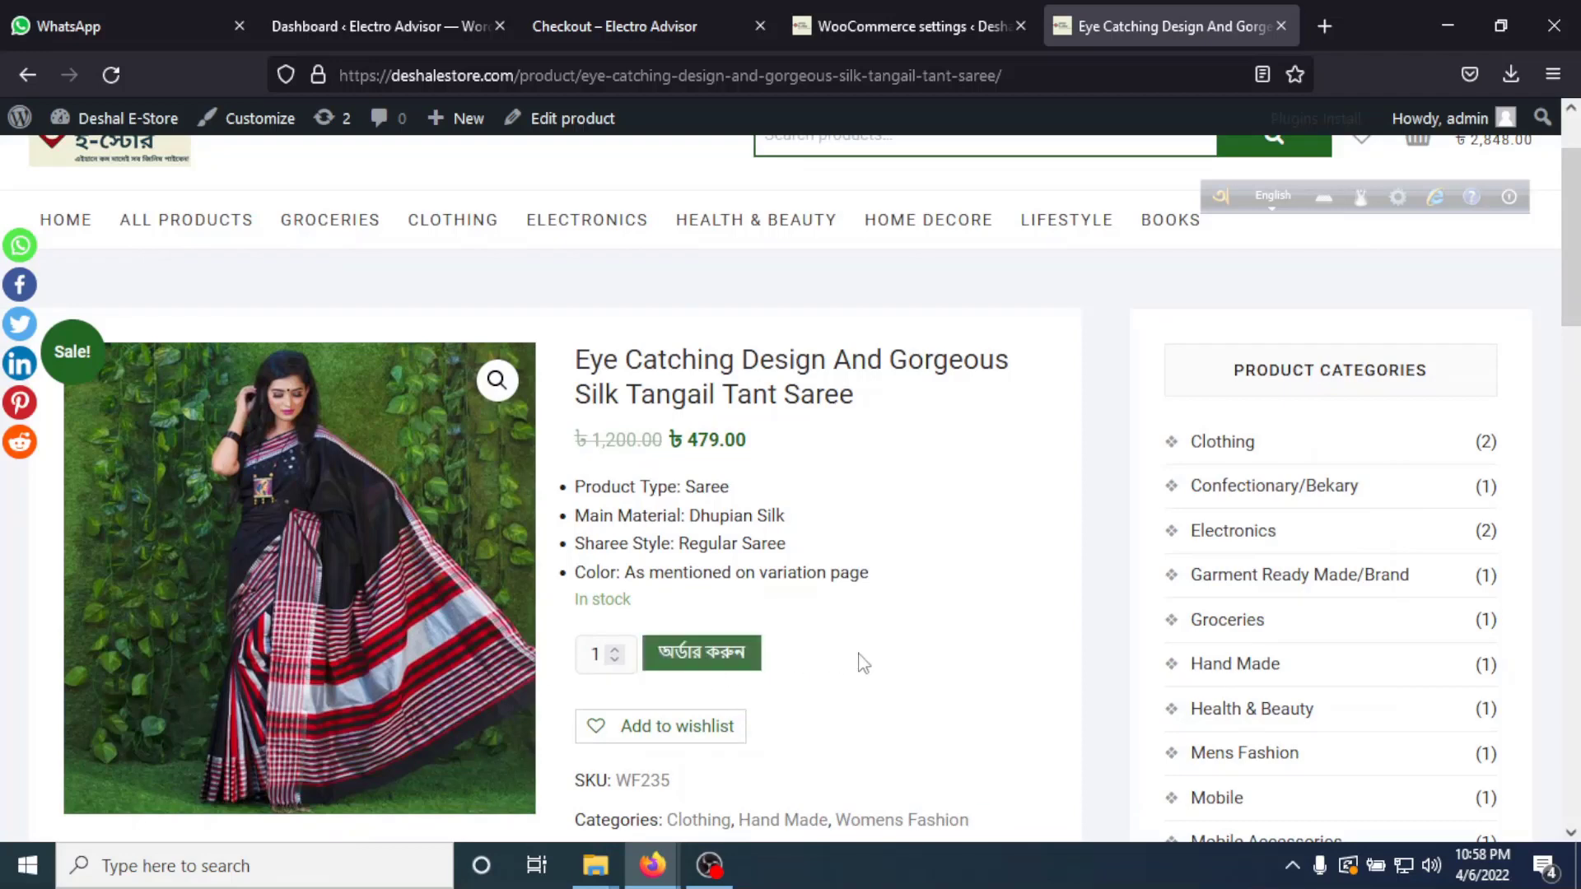
left_click(716, 667)
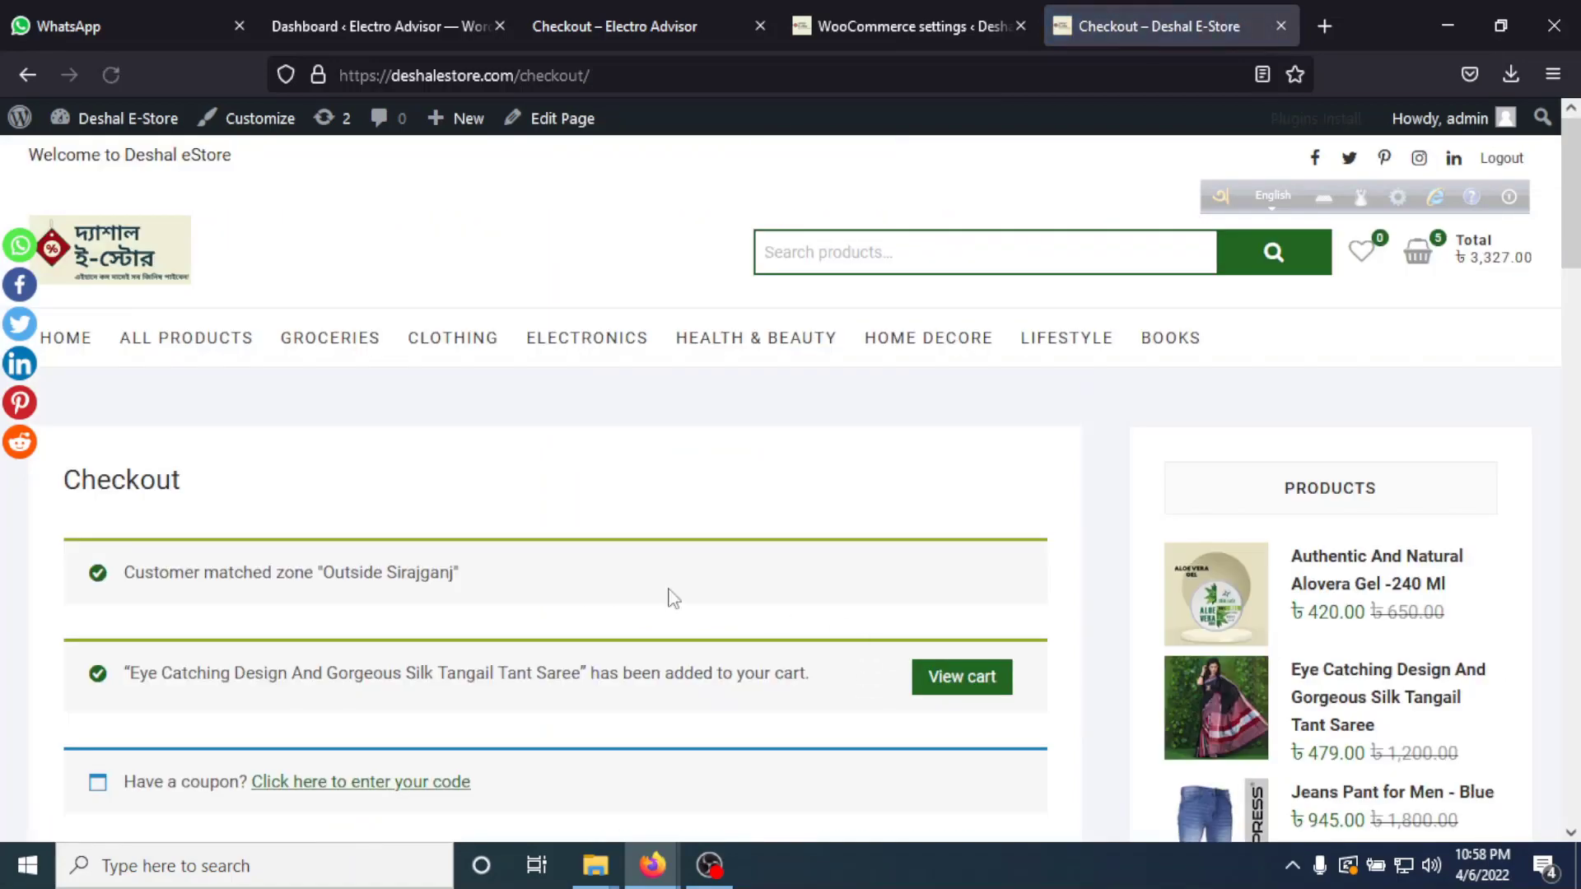
scroll(709, 675, "down", 5)
Return to the Electro Advisor home page and examine the order buttons on the Best Selling Products.
left_click(581, 31)
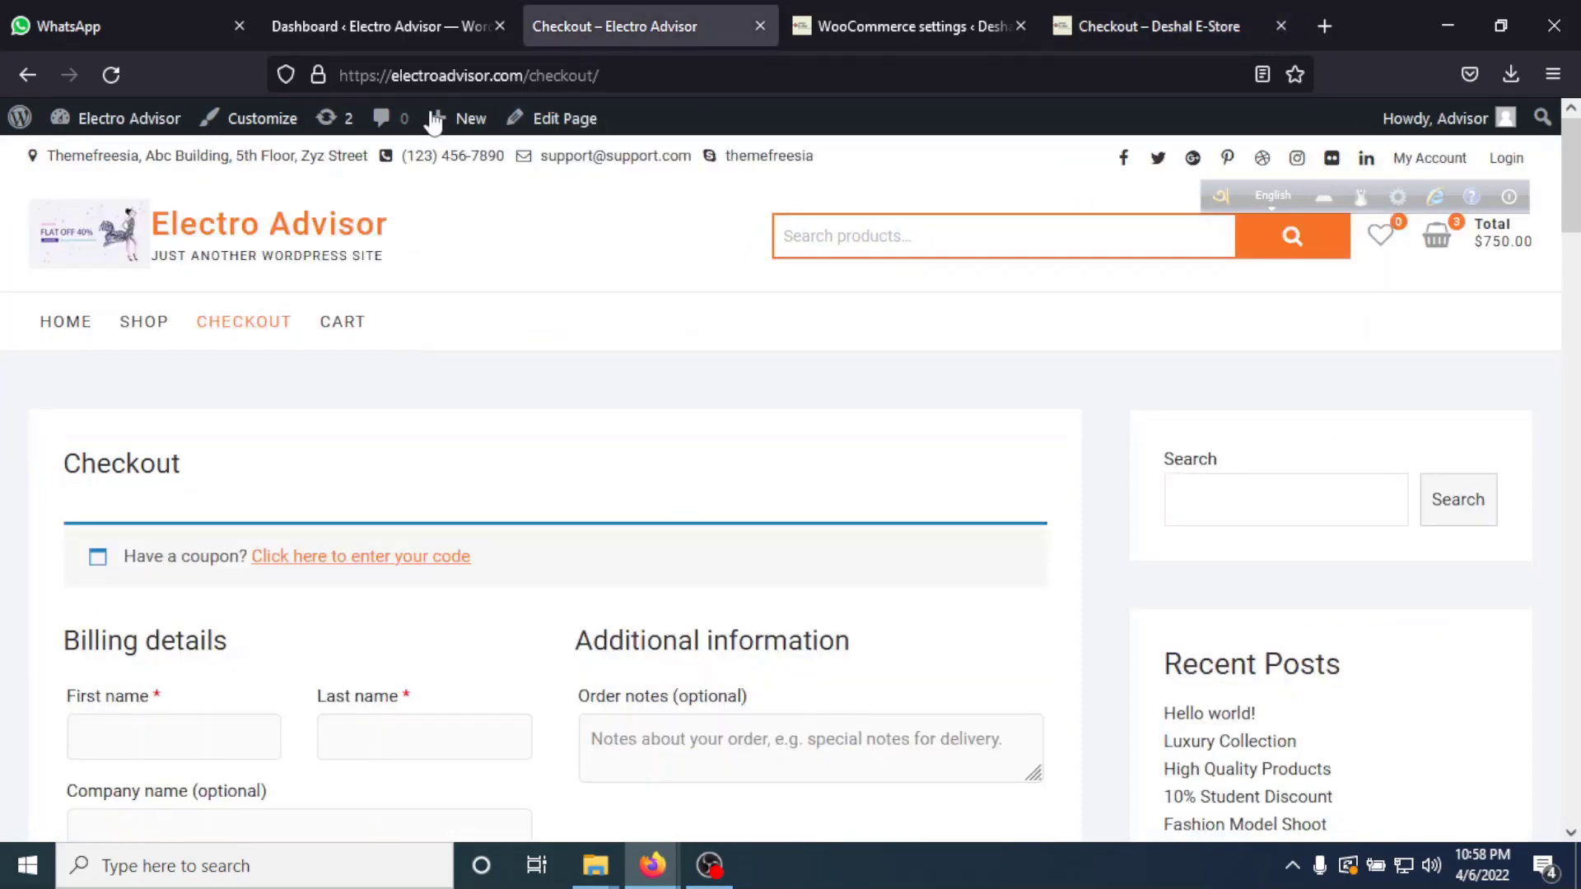
left_click(69, 323)
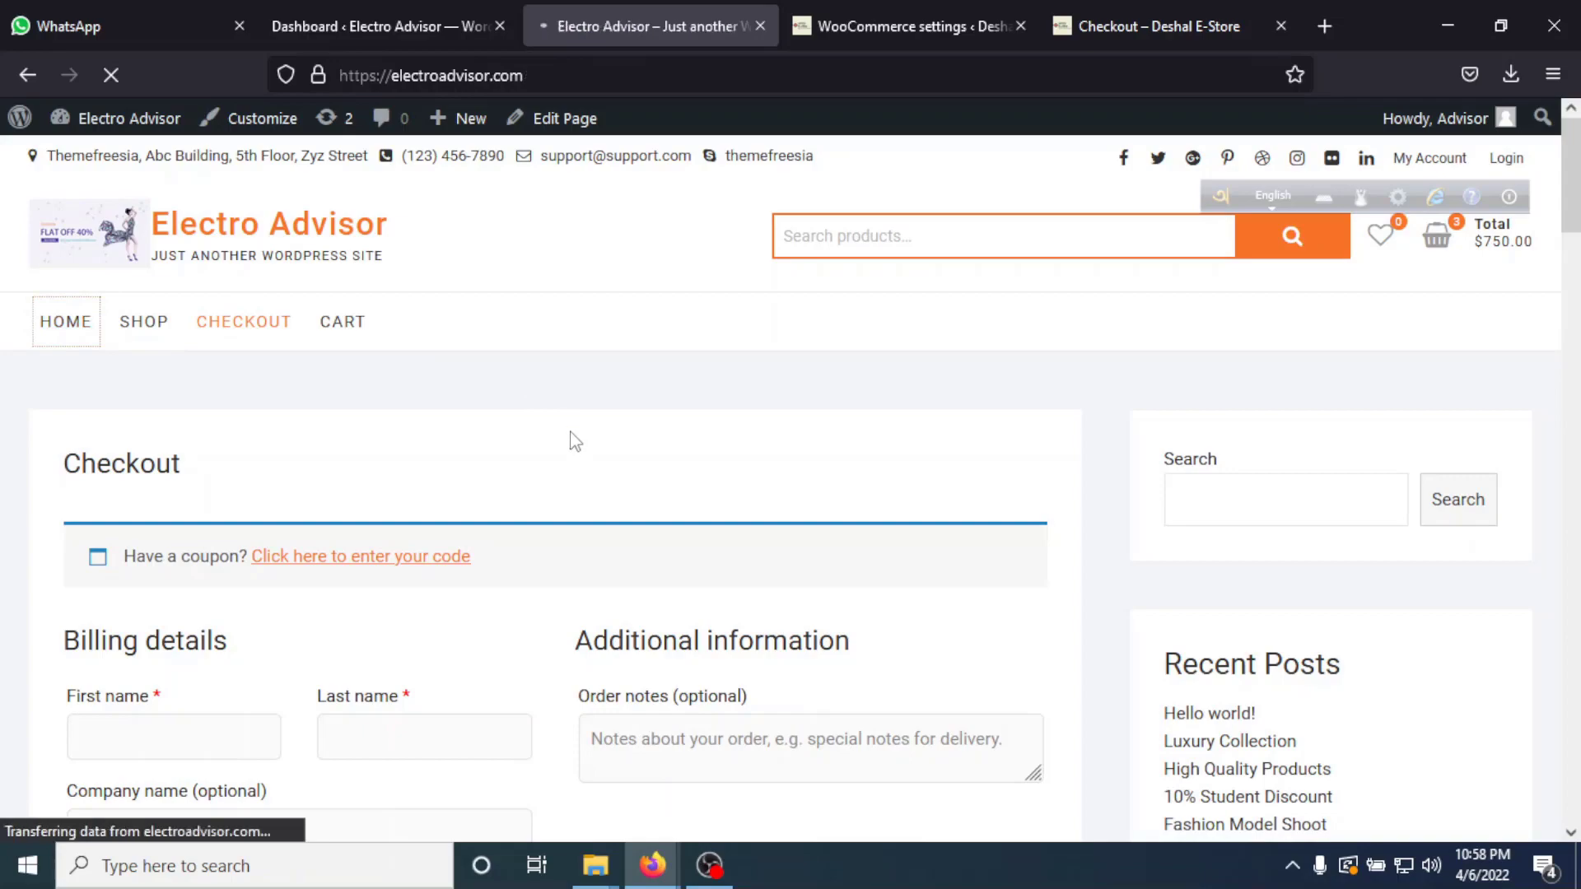
scroll(618, 459, "down", 10)
scroll(674, 497, "down", 4)
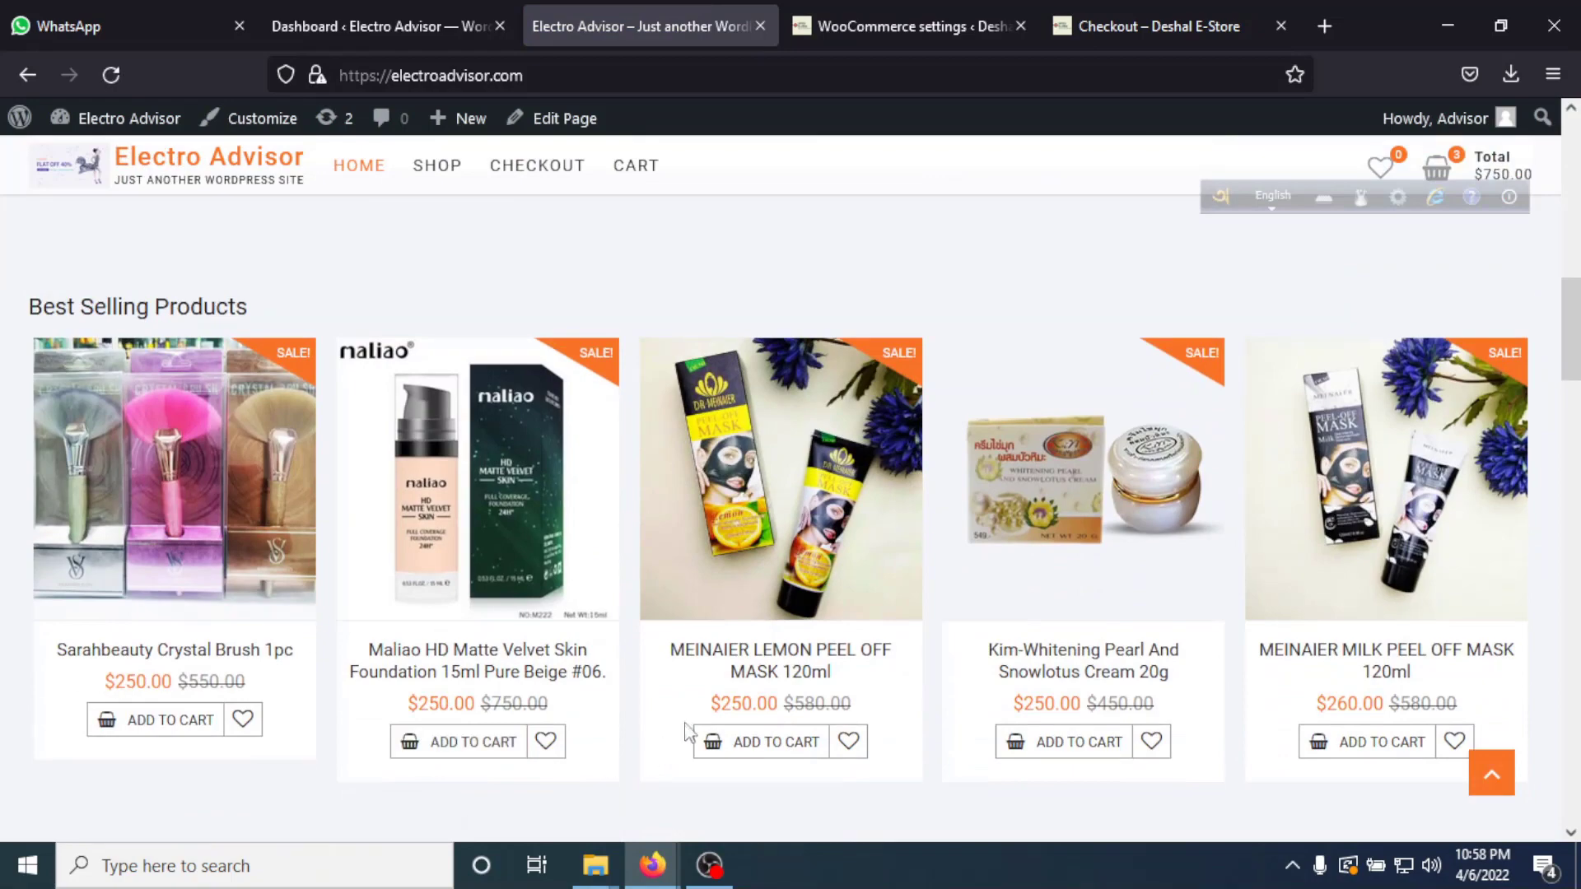
scroll(688, 725, "up", 8)
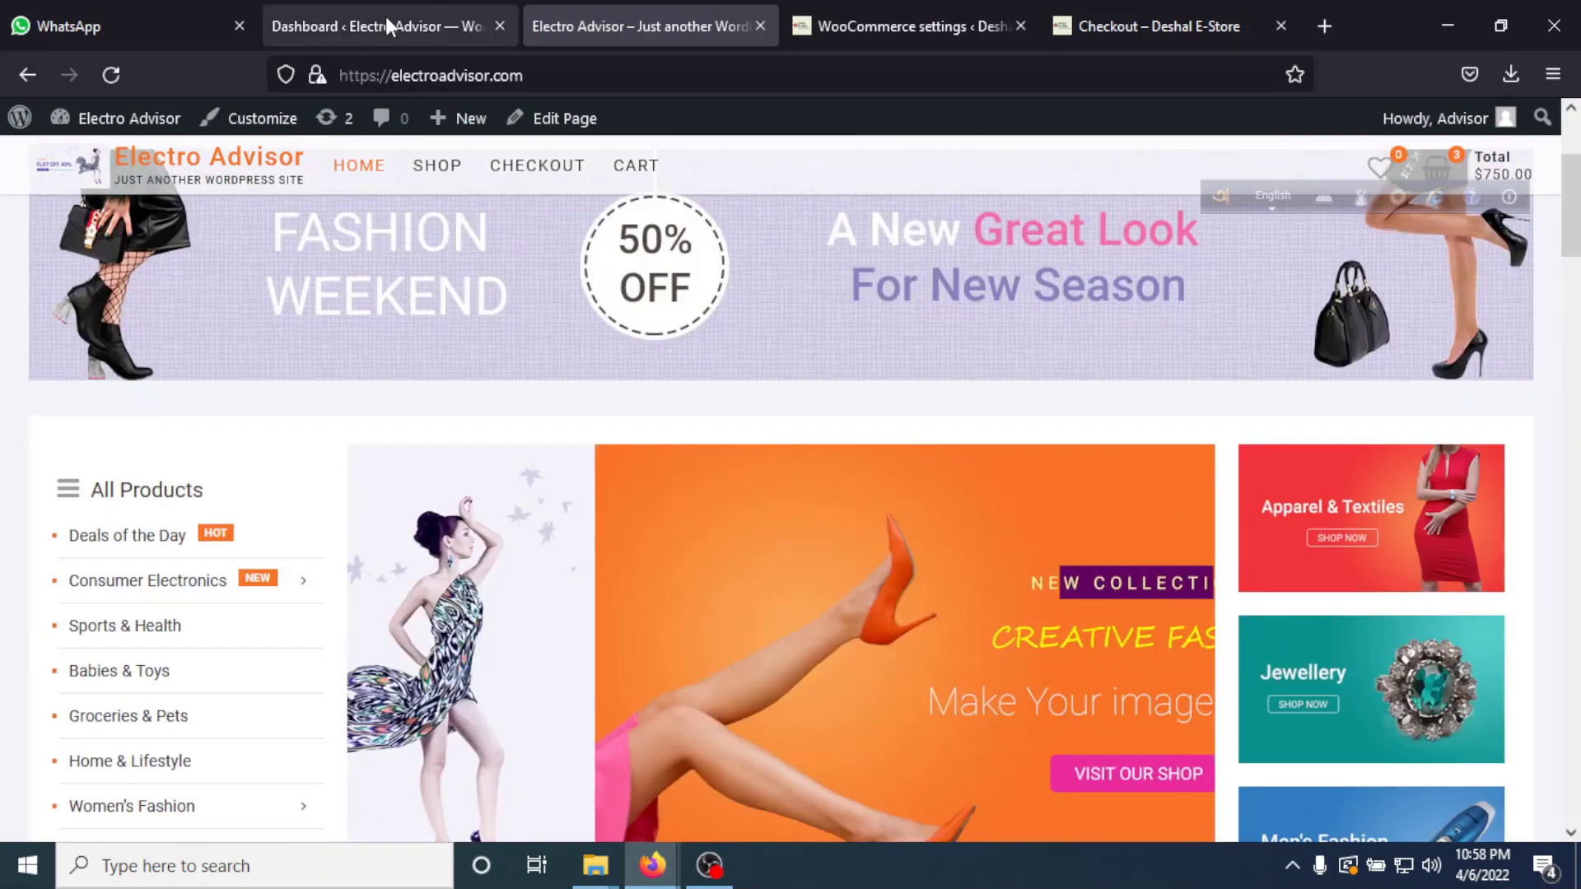
Open the page for adding new plugins in the Electro Advisor dashboard and search for "direct checkout".
left_click(385, 23)
scroll(202, 576, "down", 3)
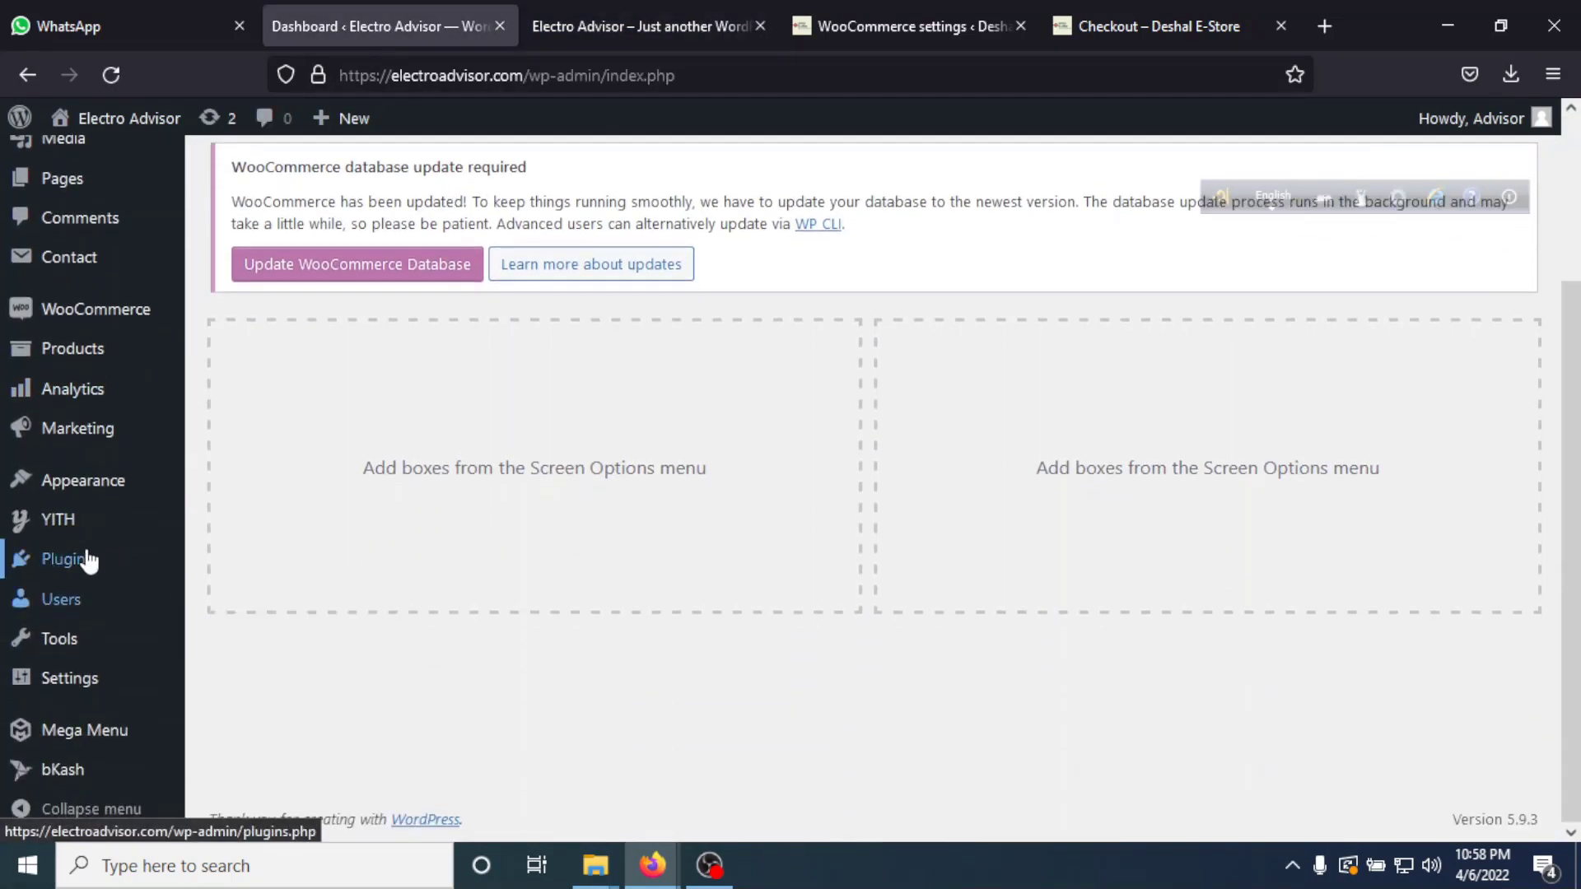
mouse_move(83, 559)
left_click(251, 596)
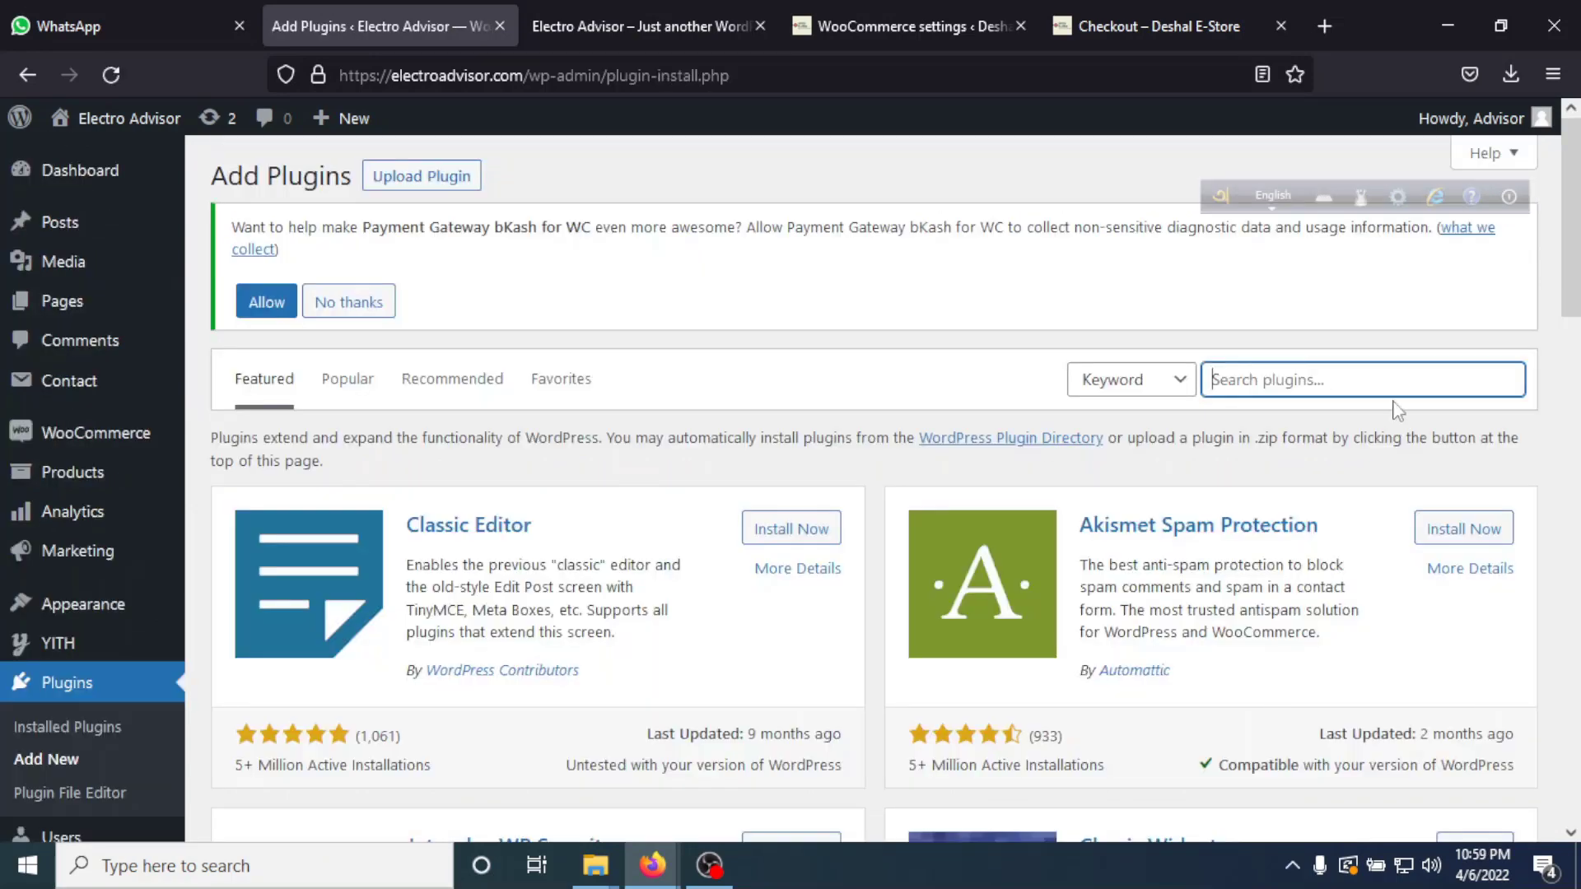
type("dircct ch")
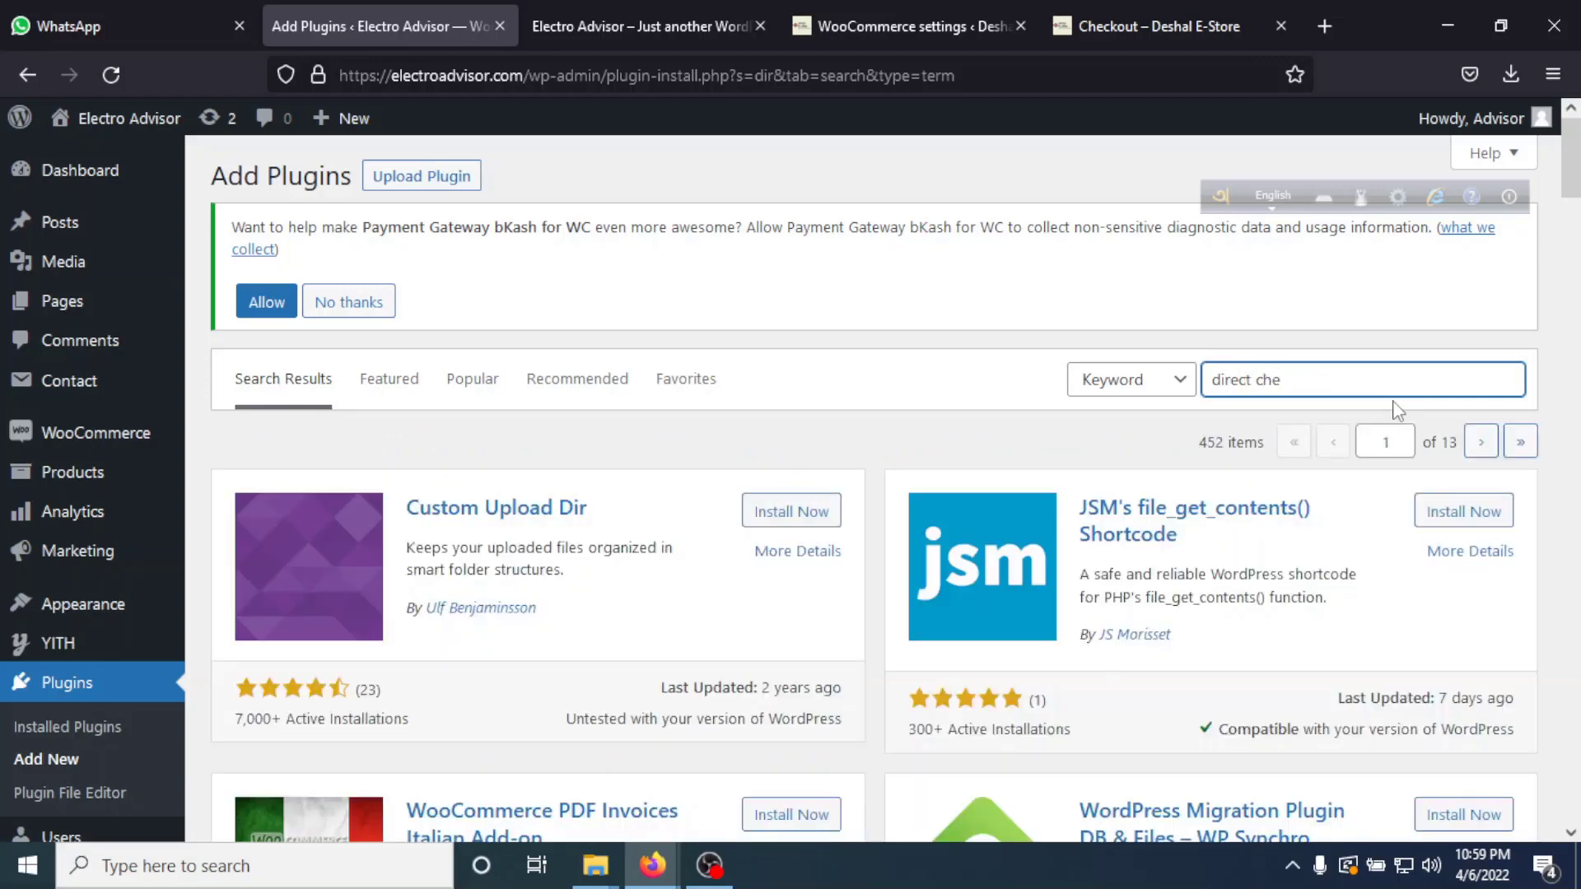
type("eckout")
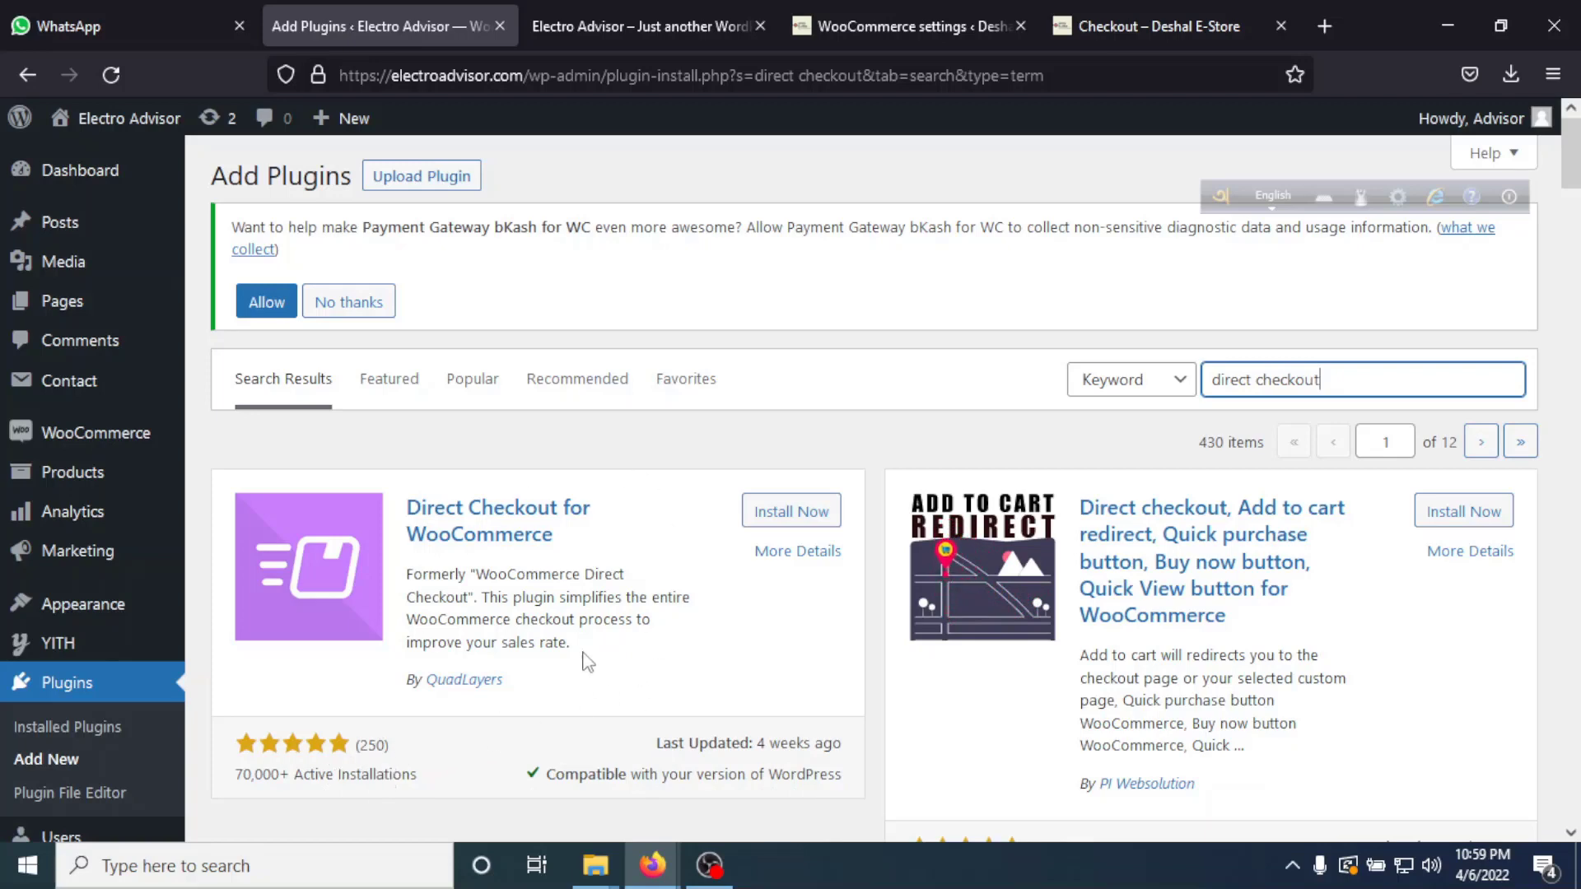
Install and activate the Direct Checkout for WooCommerce plugin by QuadLayers, and locate it among the installed plugins.
left_click(793, 519)
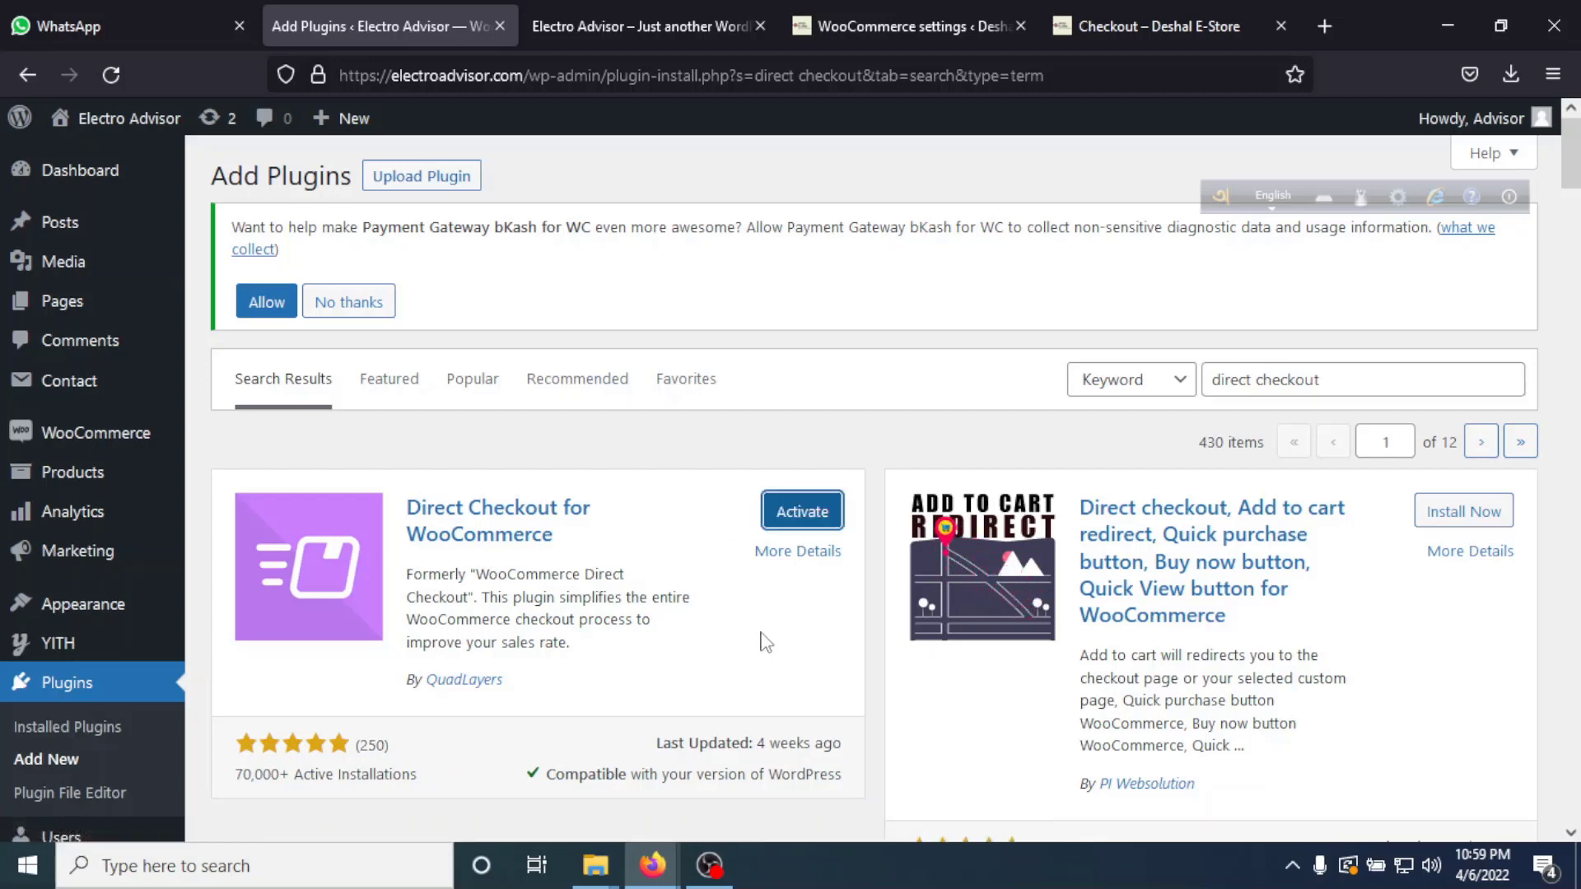
left_click(801, 514)
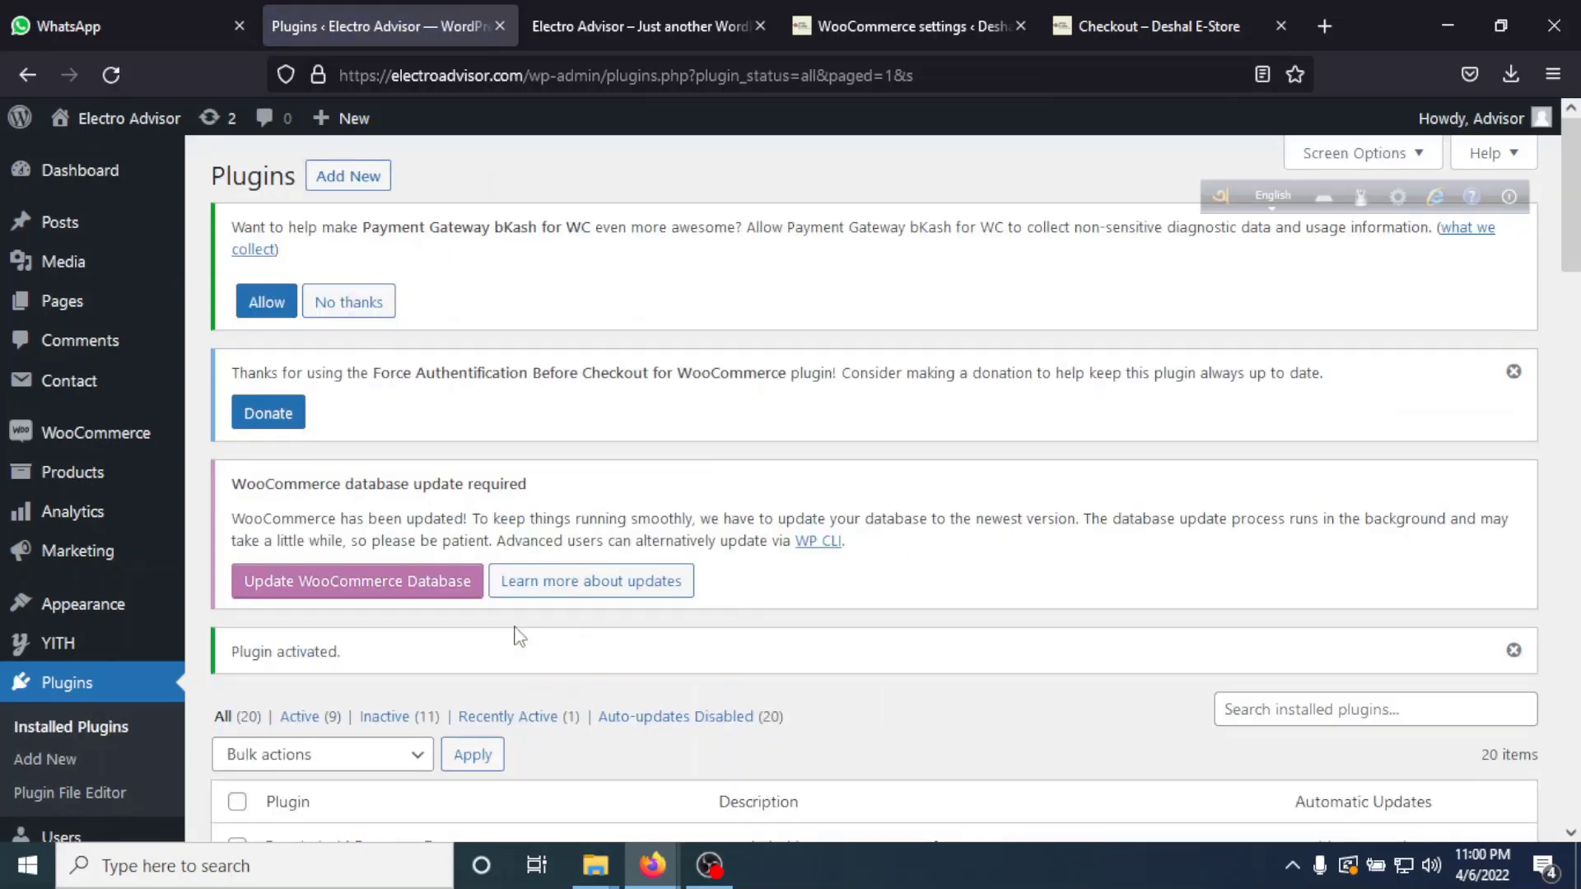
scroll(741, 626, "down", 5)
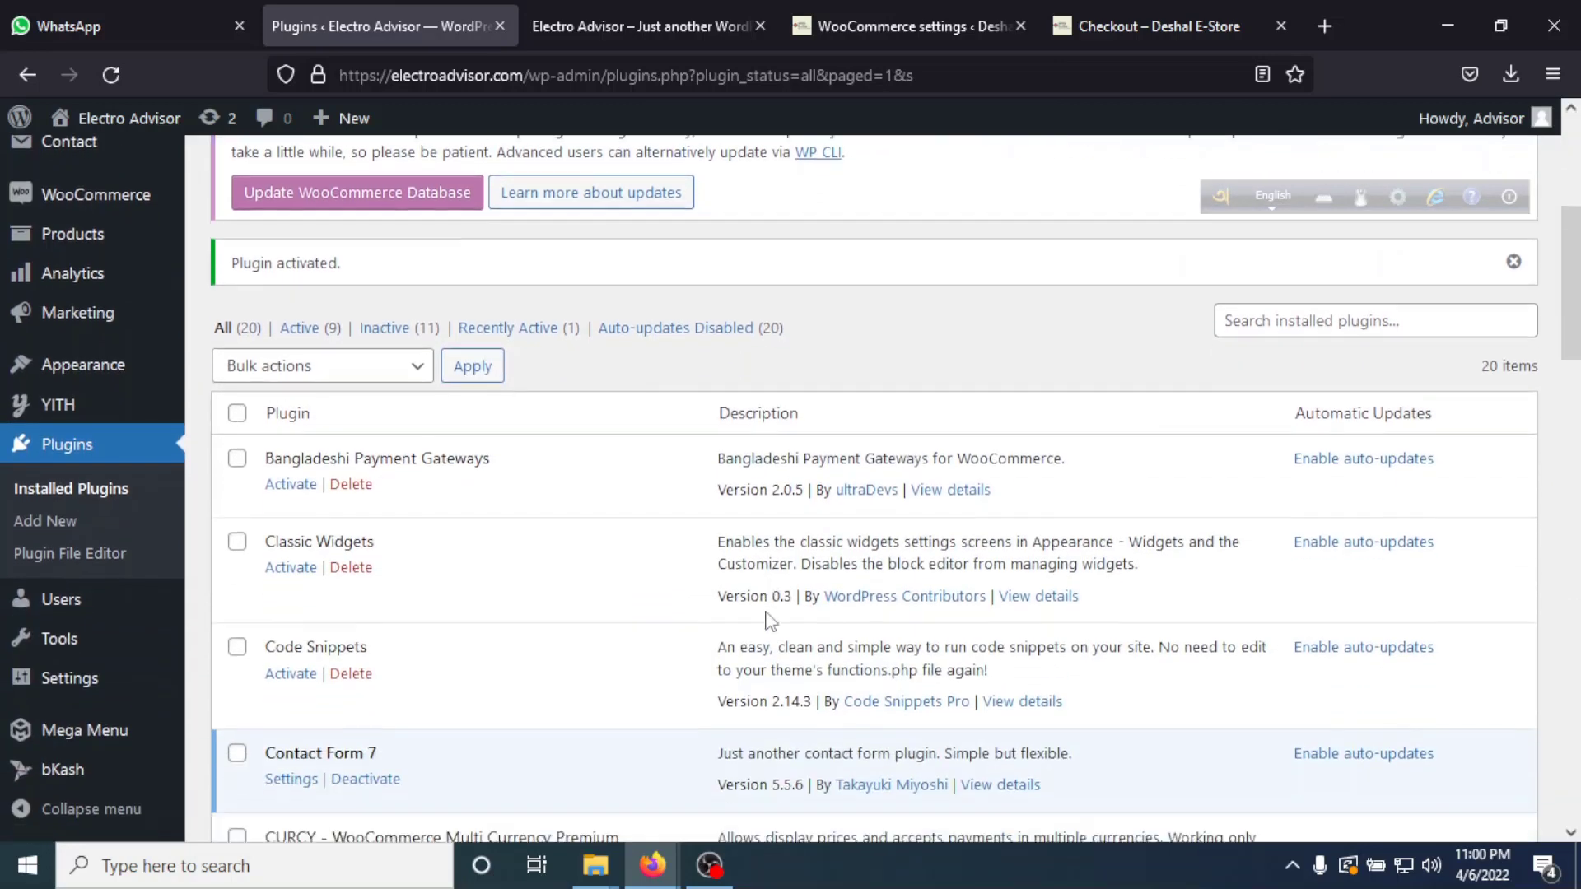
scroll(706, 655, "up", 4)
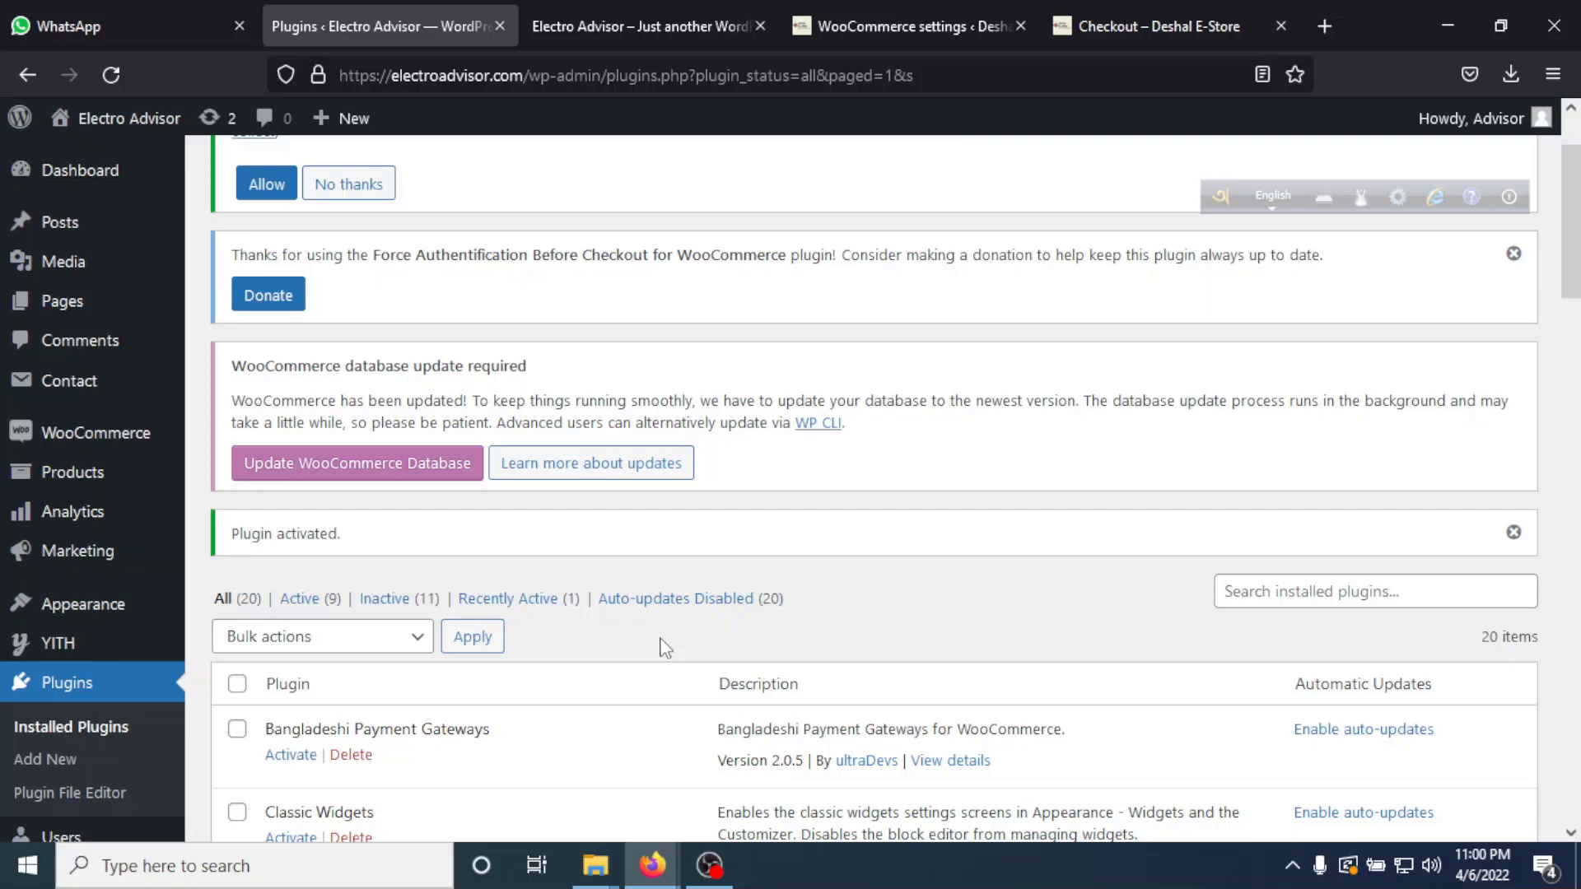
scroll(304, 668, "down", 6)
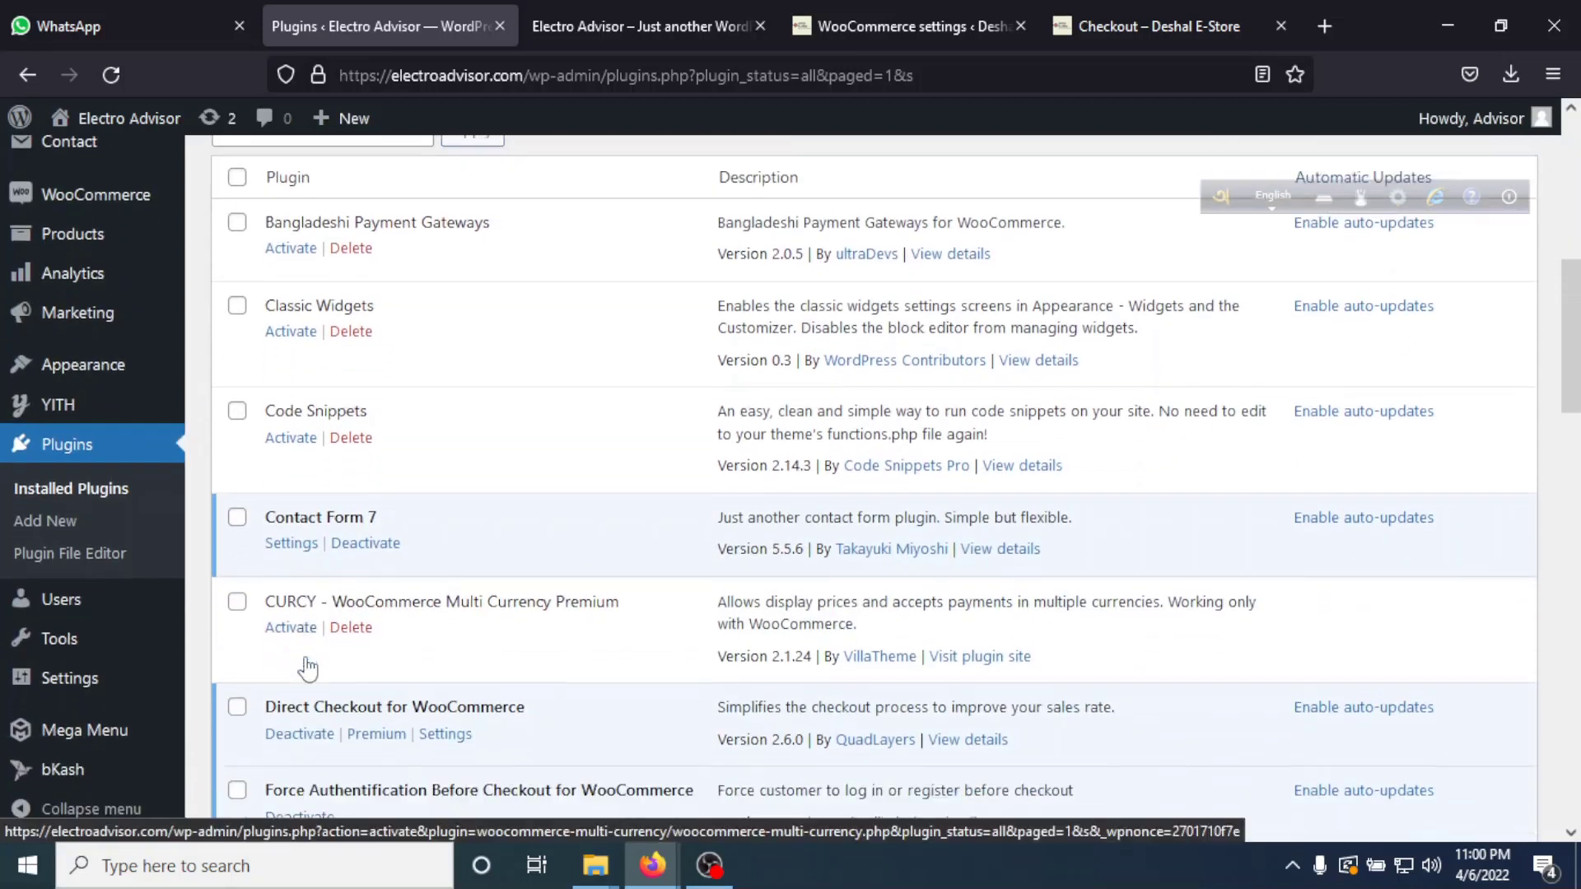
scroll(308, 669, "down", 2)
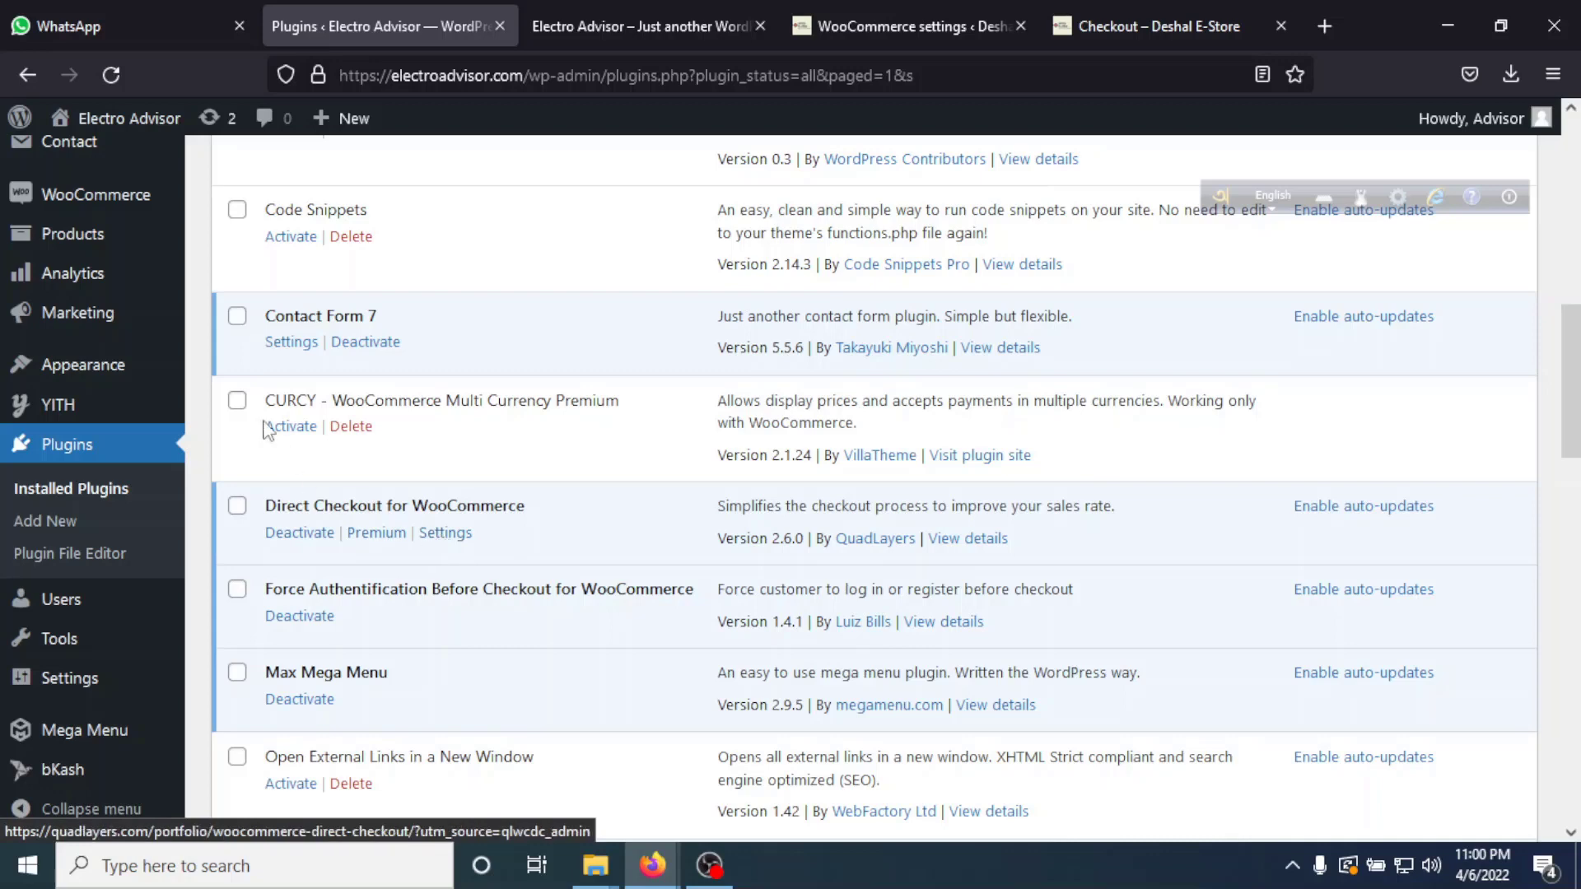
Open WooCommerce's Direct Checkout general settings and check the choices for the added to cart alert.
mouse_move(116, 206)
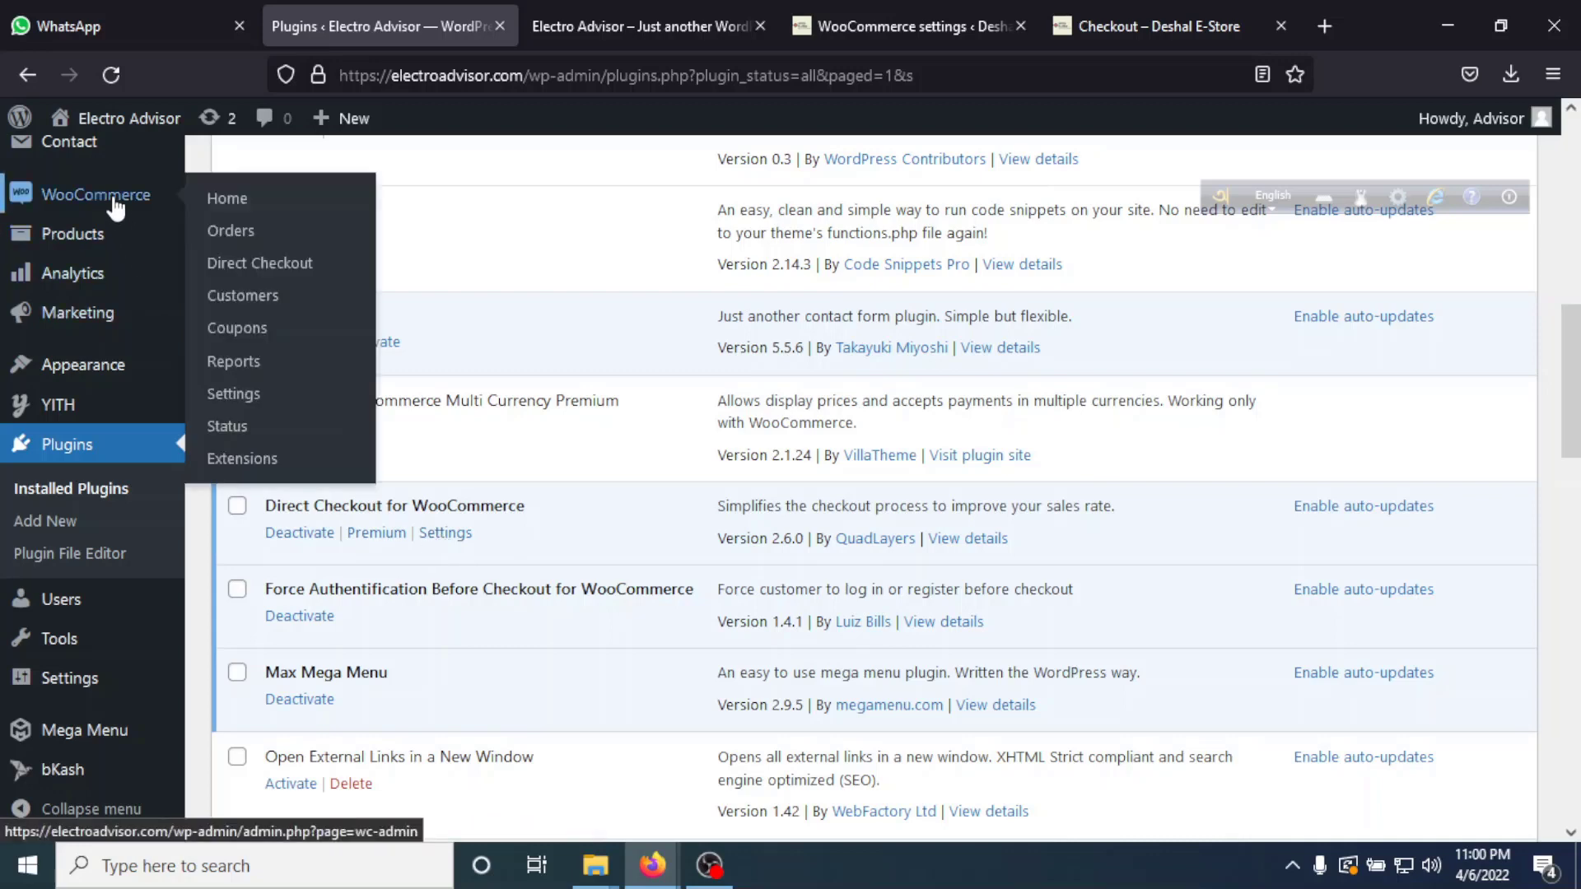
left_click(272, 266)
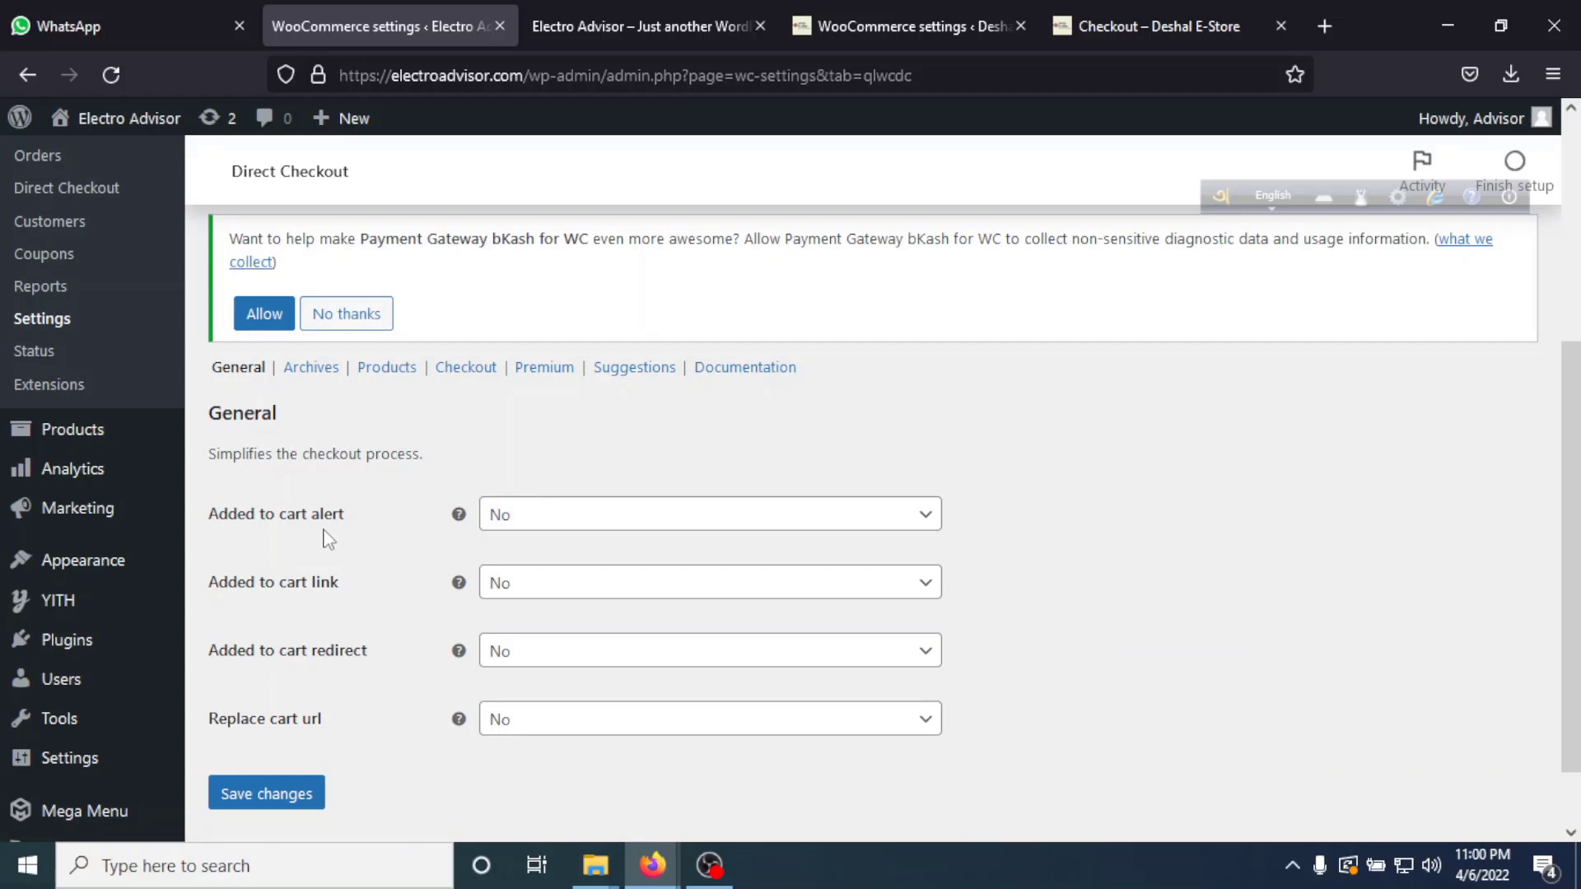
left_click(655, 527)
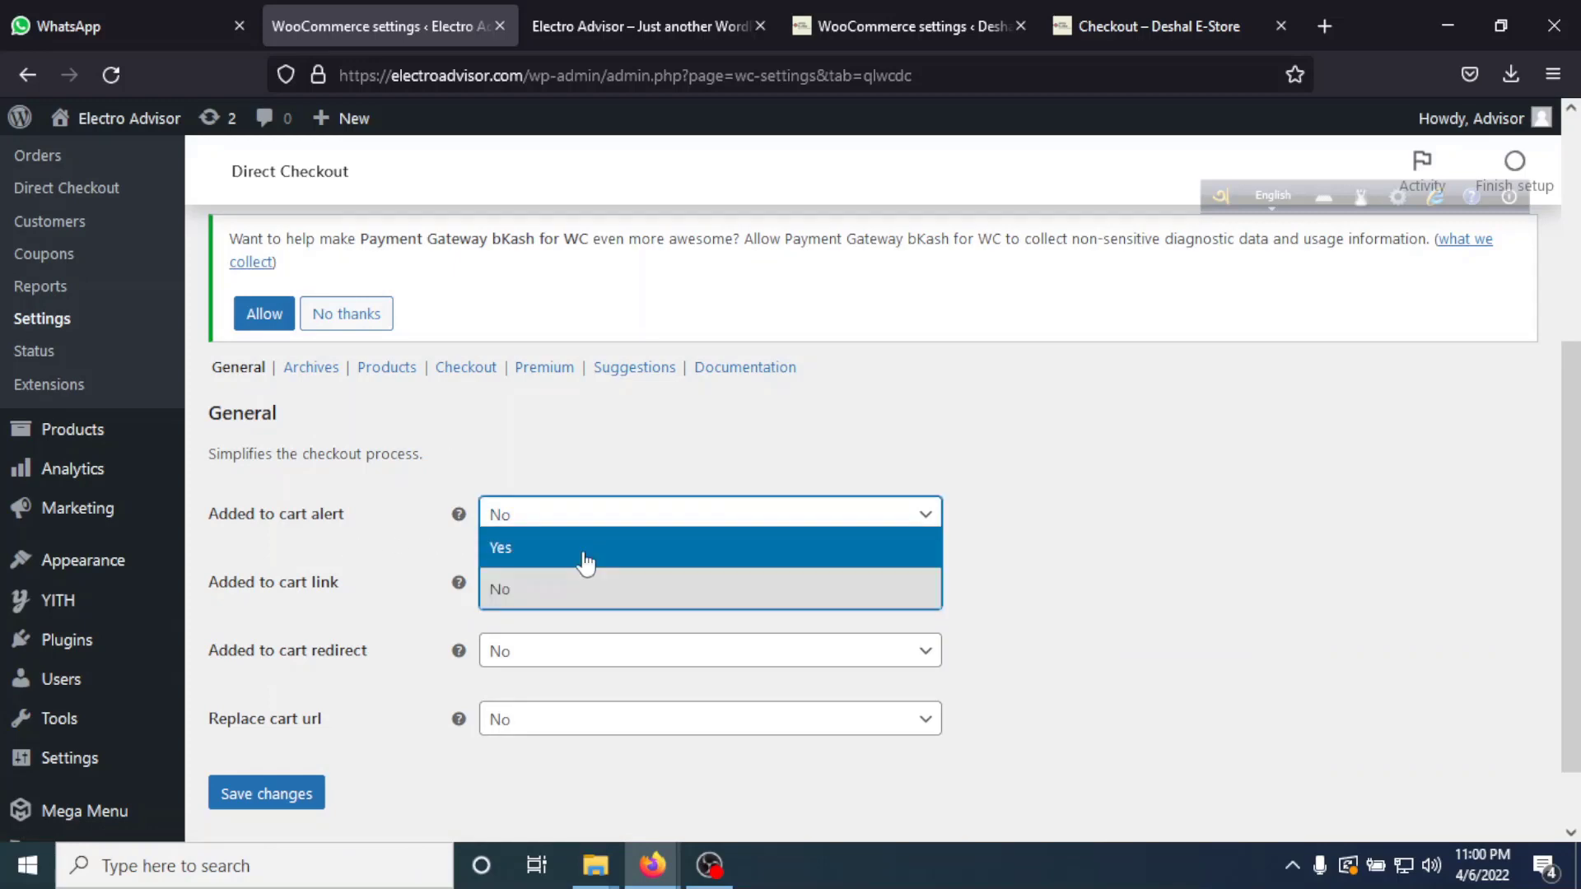
left_click(624, 524)
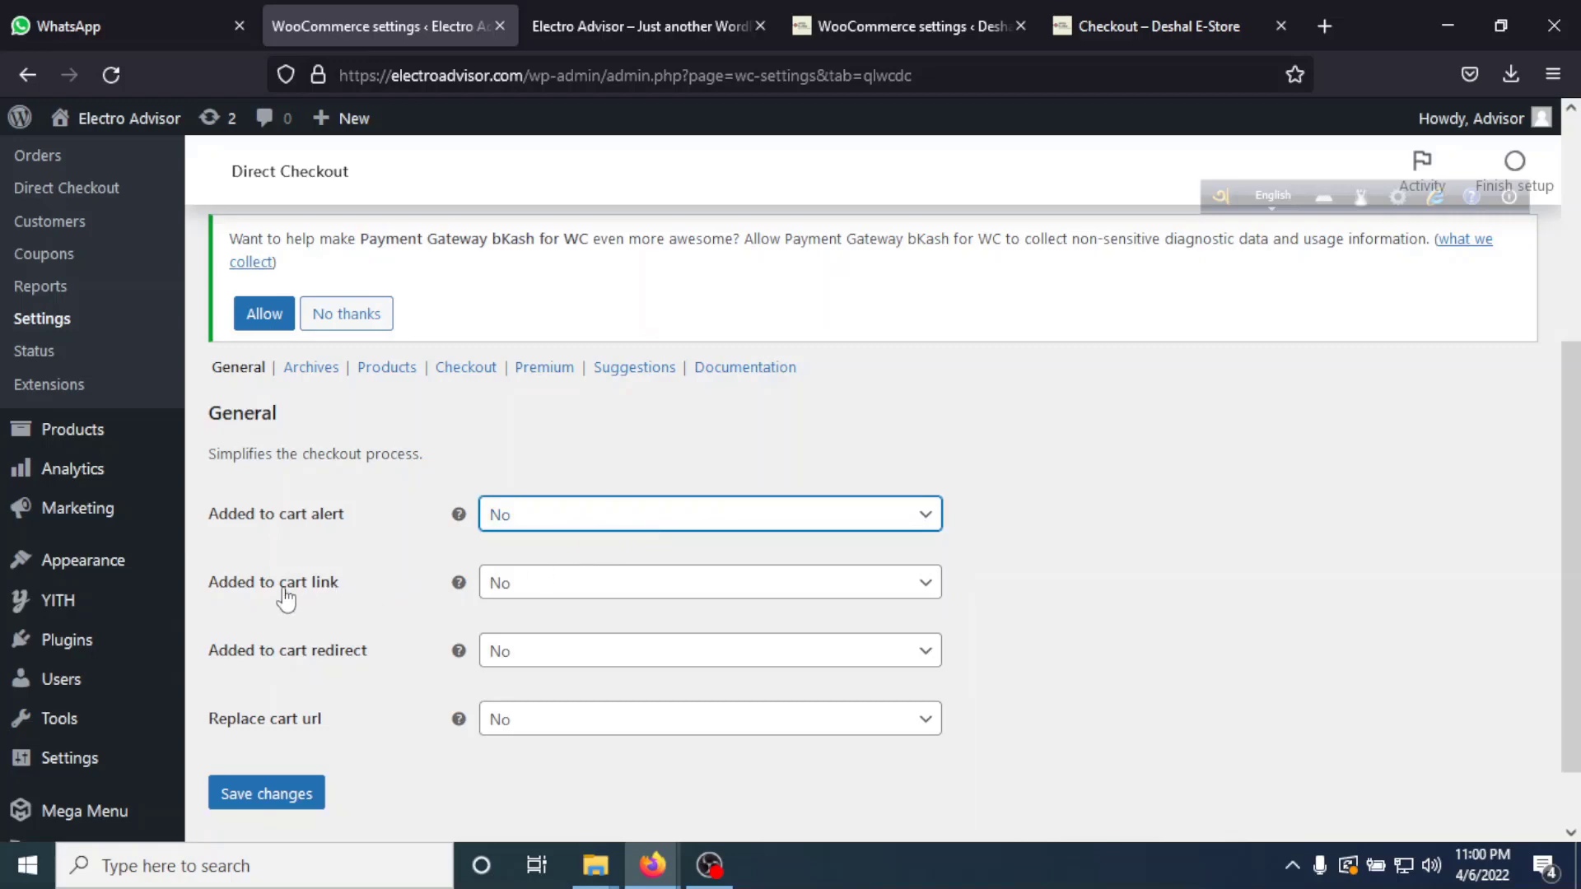
scroll(563, 618, "down", 1)
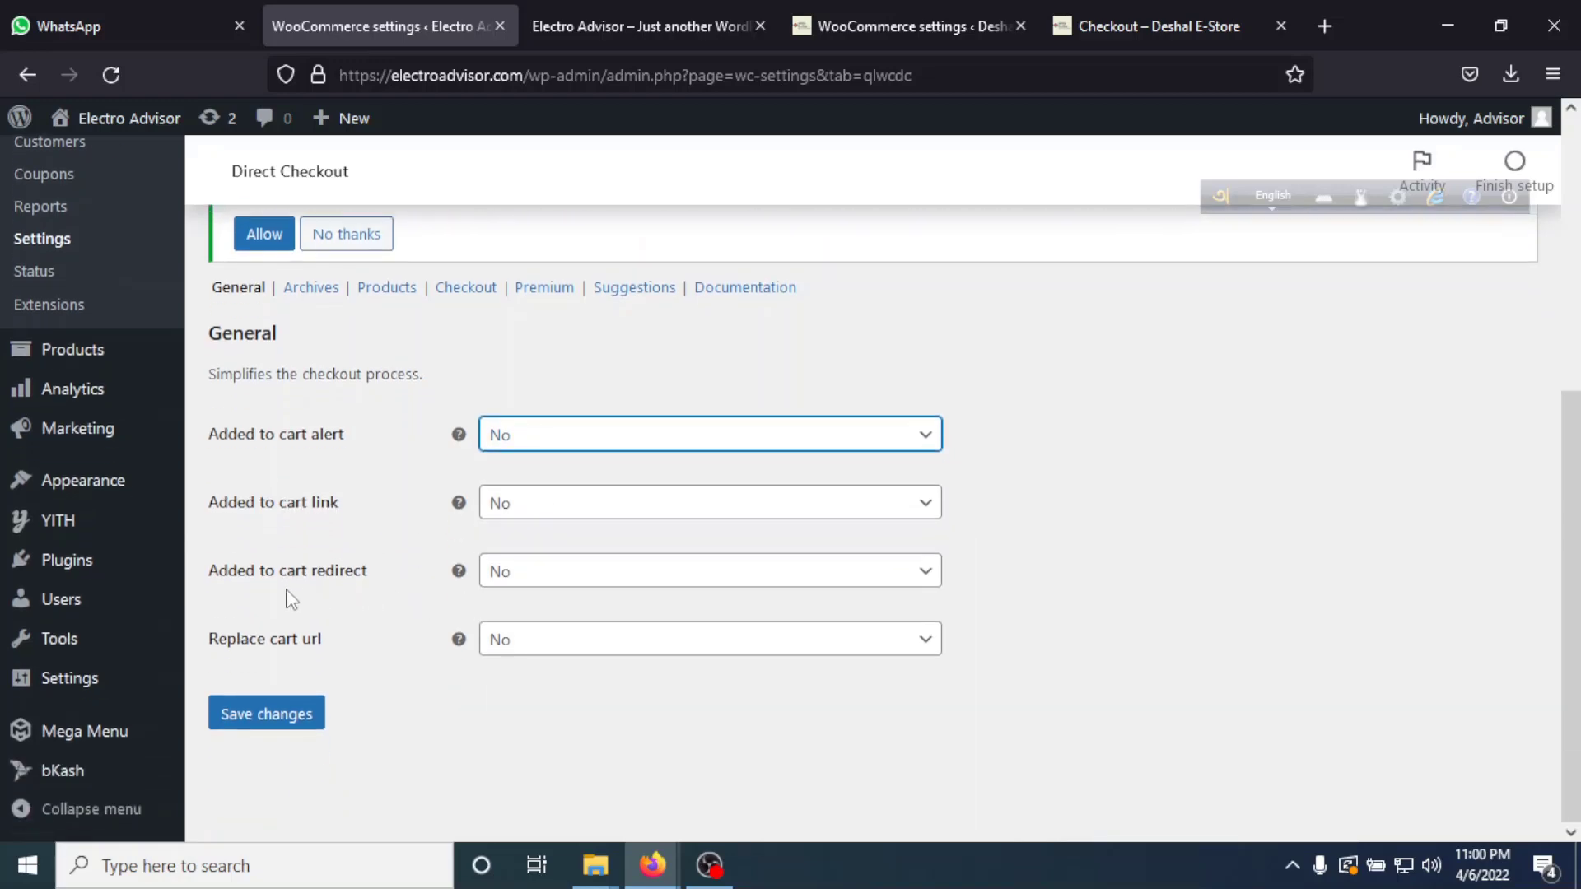
Enable the added to cart redirect with Checkout as its destination, and save the general Direct Checkout settings.
left_click(601, 578)
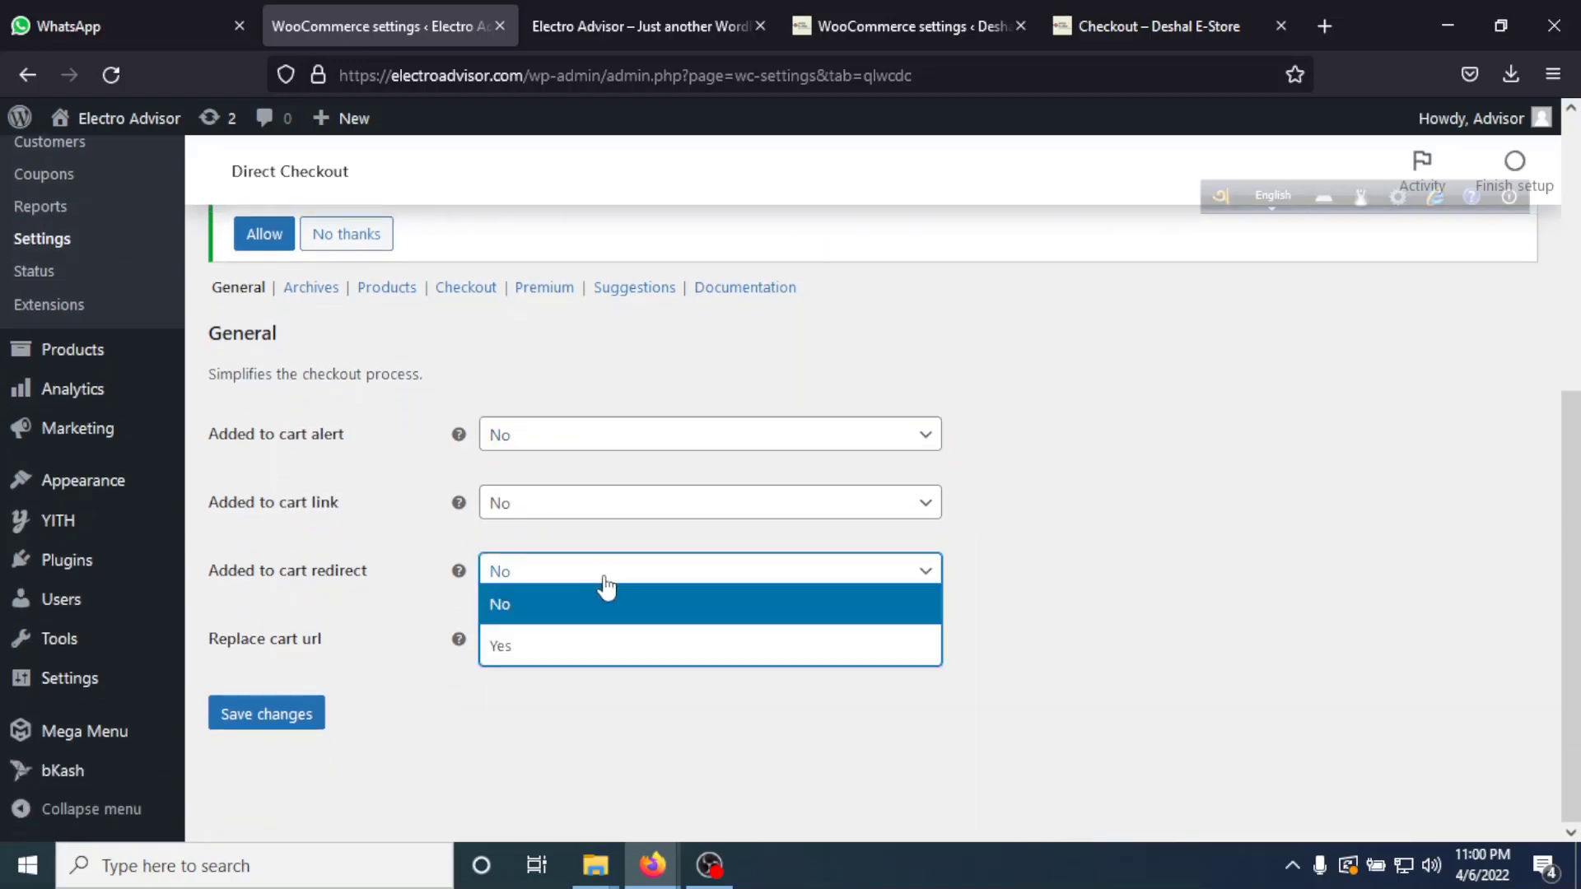
left_click(534, 651)
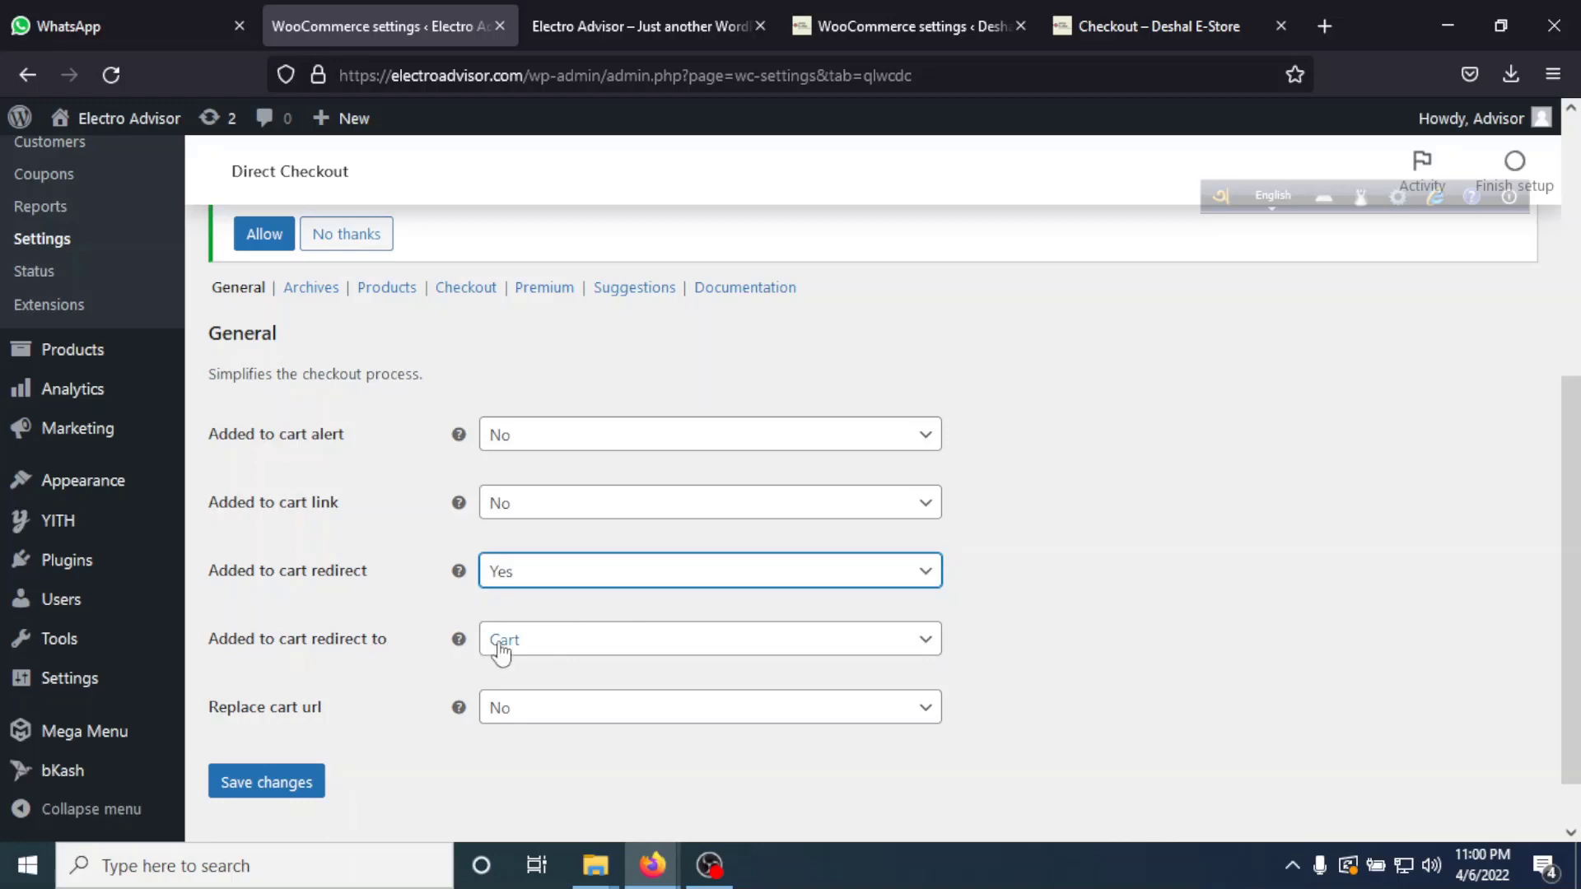
left_click(532, 651)
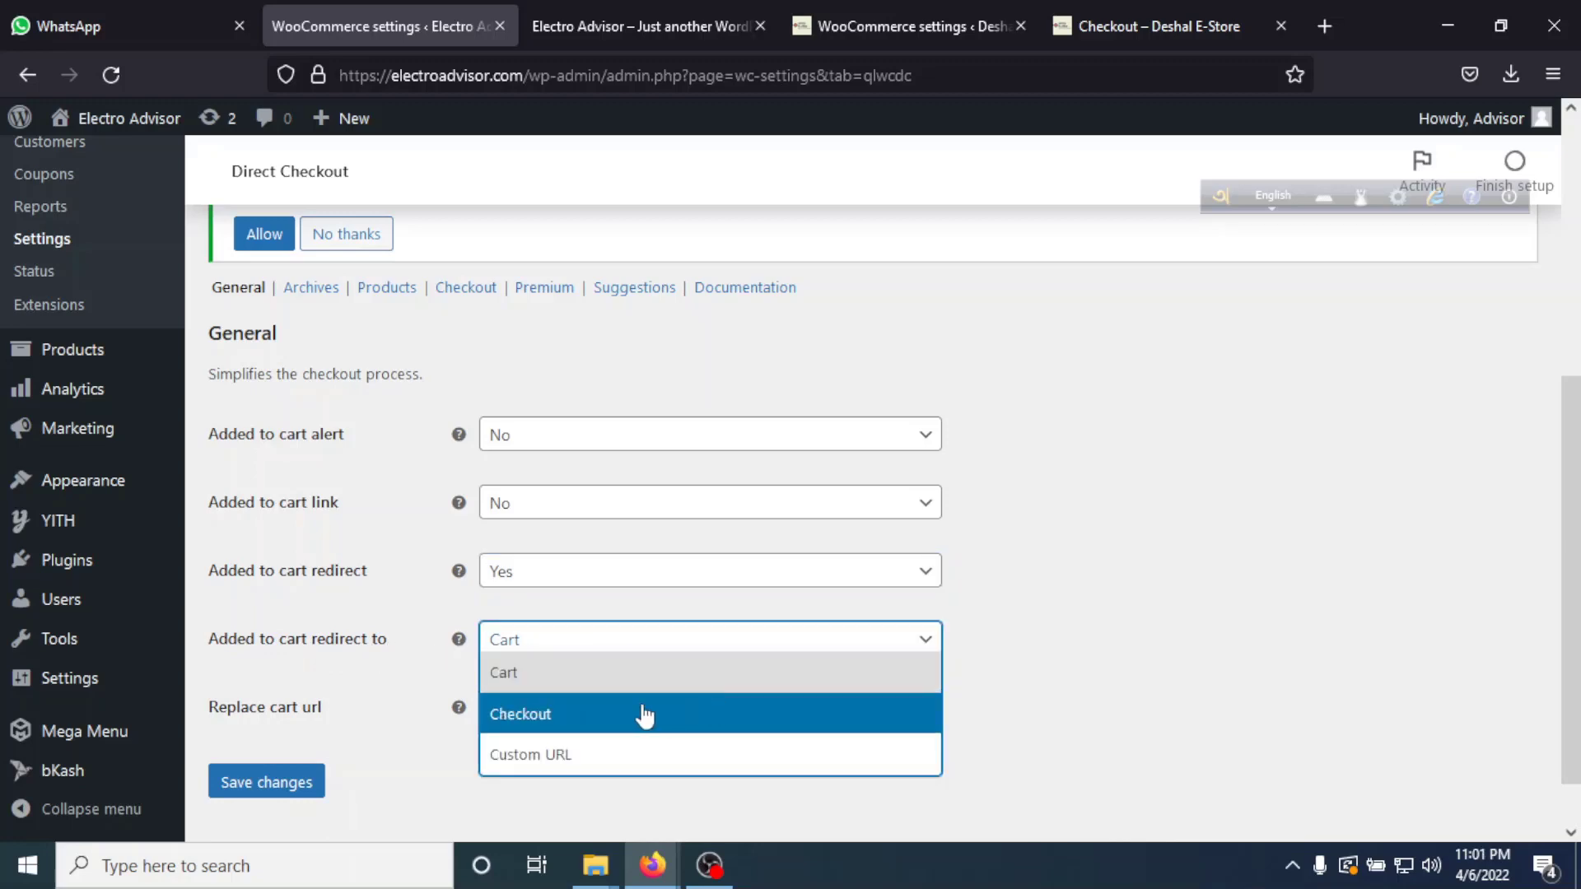
left_click(535, 723)
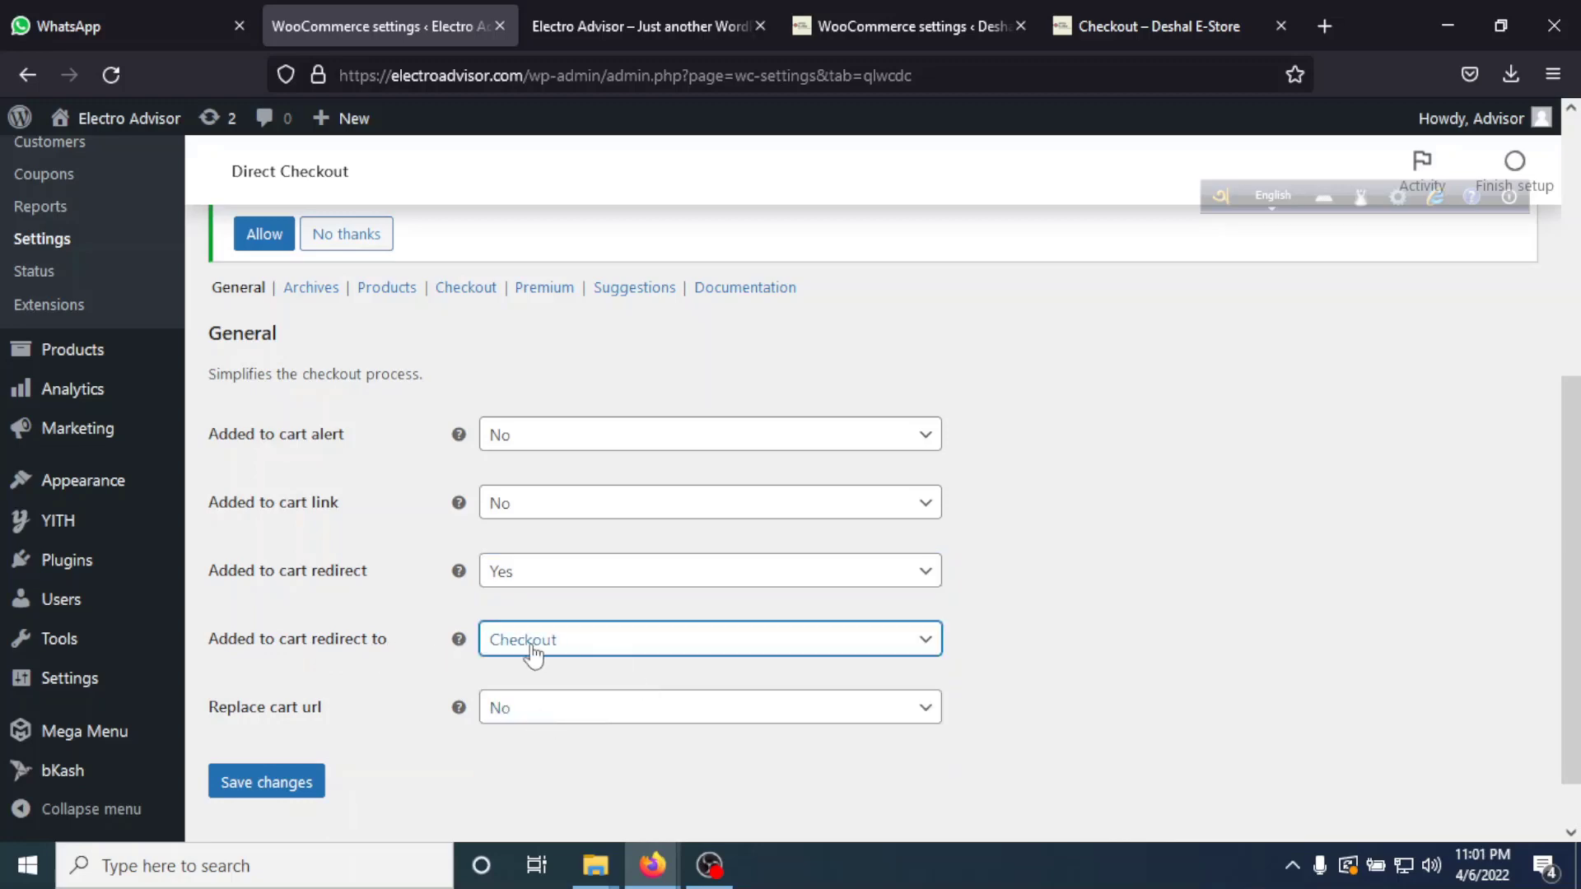
left_click(262, 789)
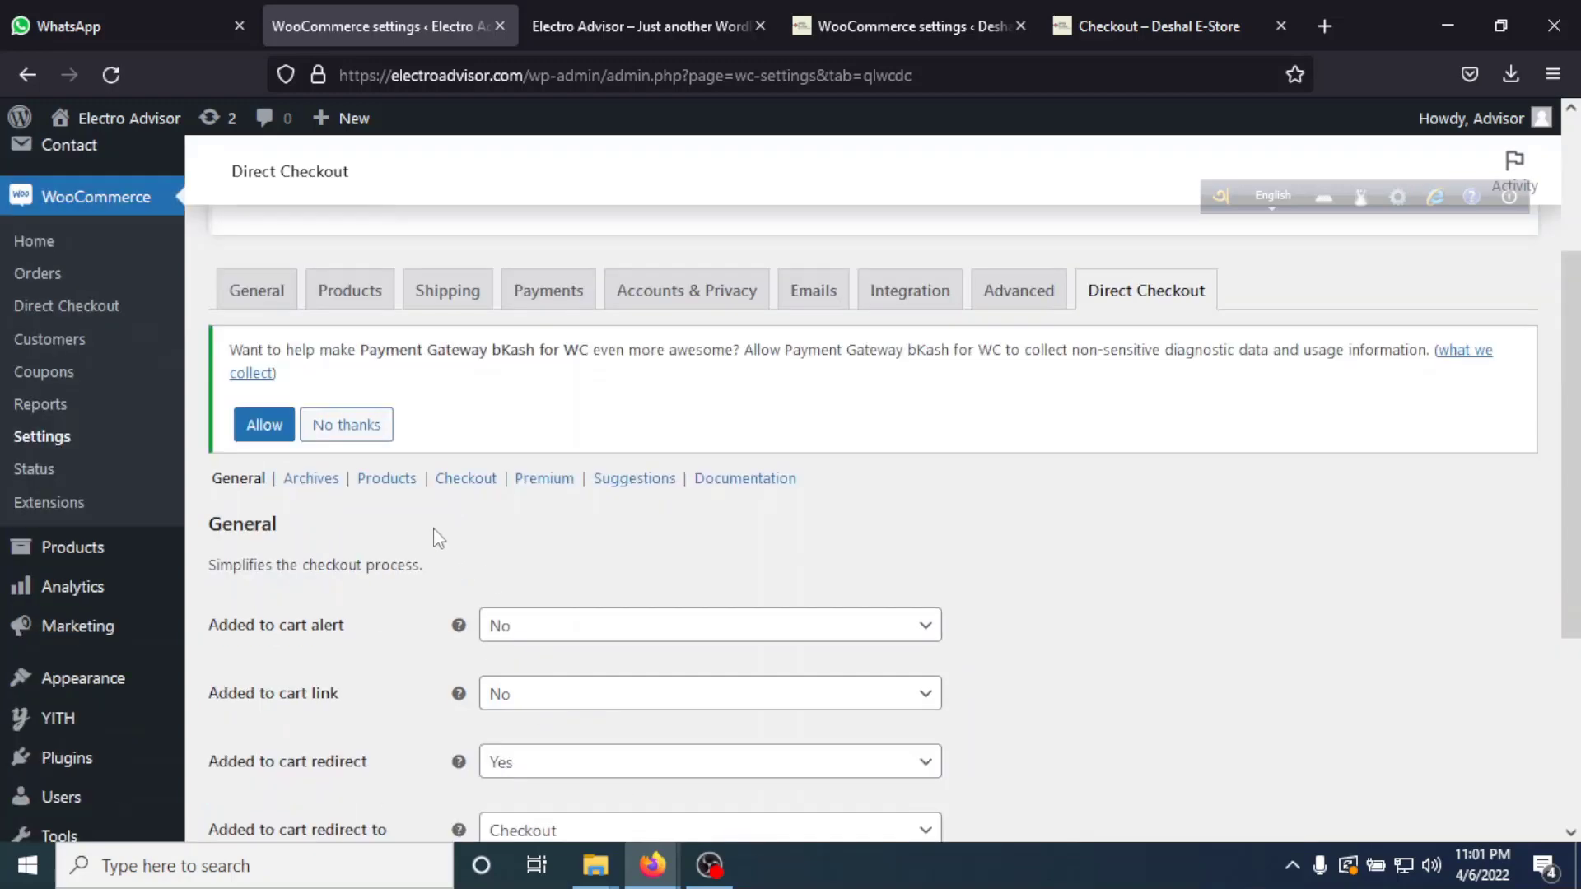
Open the Direct Checkout Archives settings and compare them with the cart buttons on the Electro Advisor home page's Best Selling Products.
left_click(312, 478)
scroll(483, 575, "down", 3)
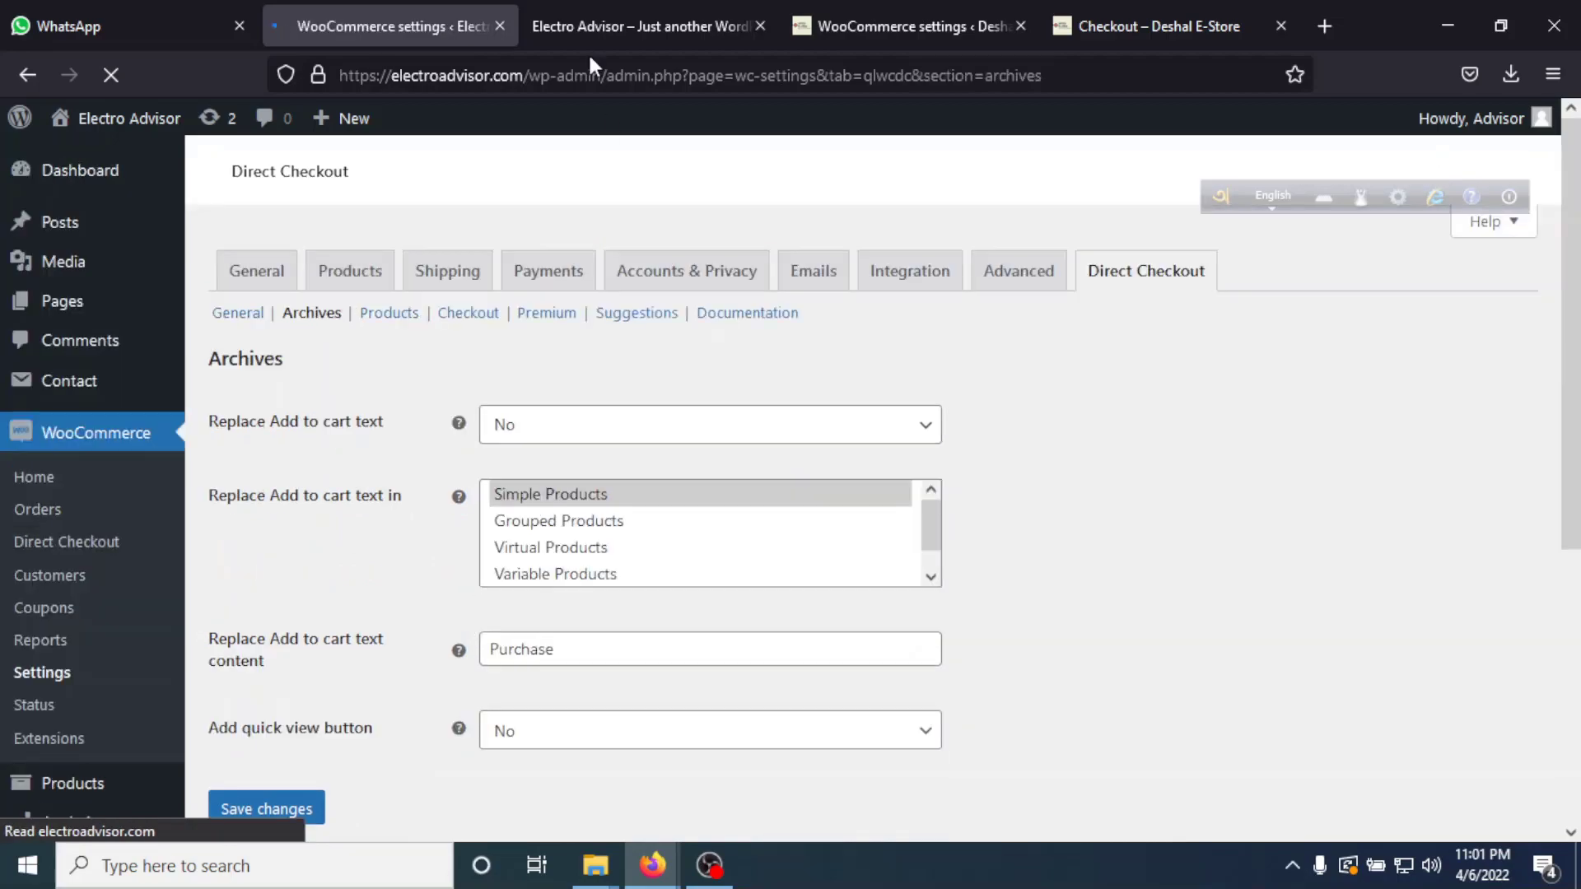
left_click(601, 18)
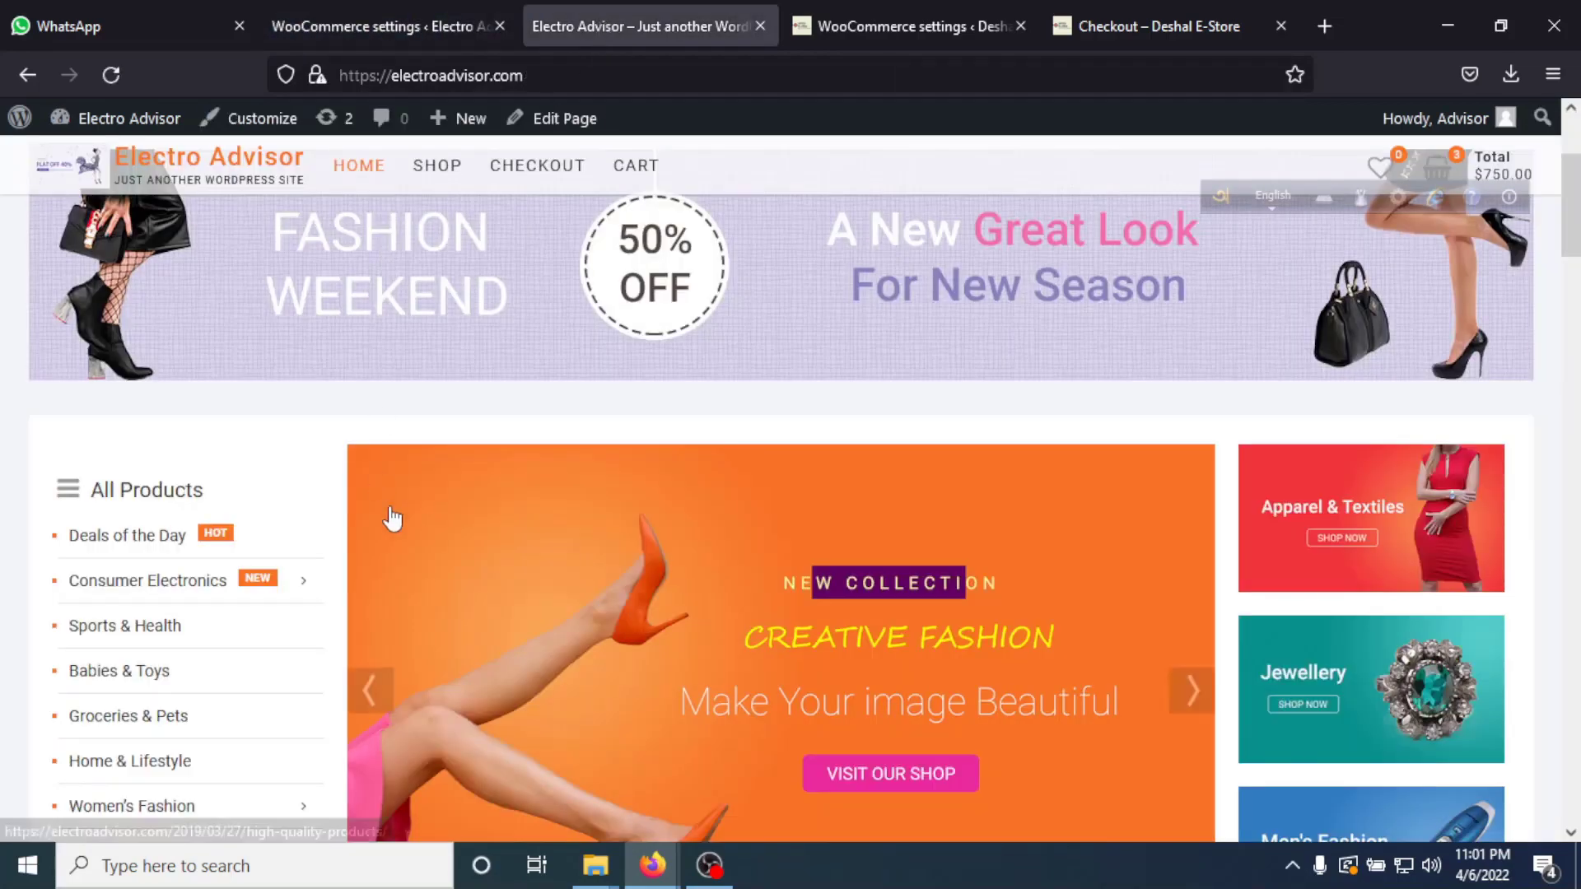
scroll(391, 517, "down", 5)
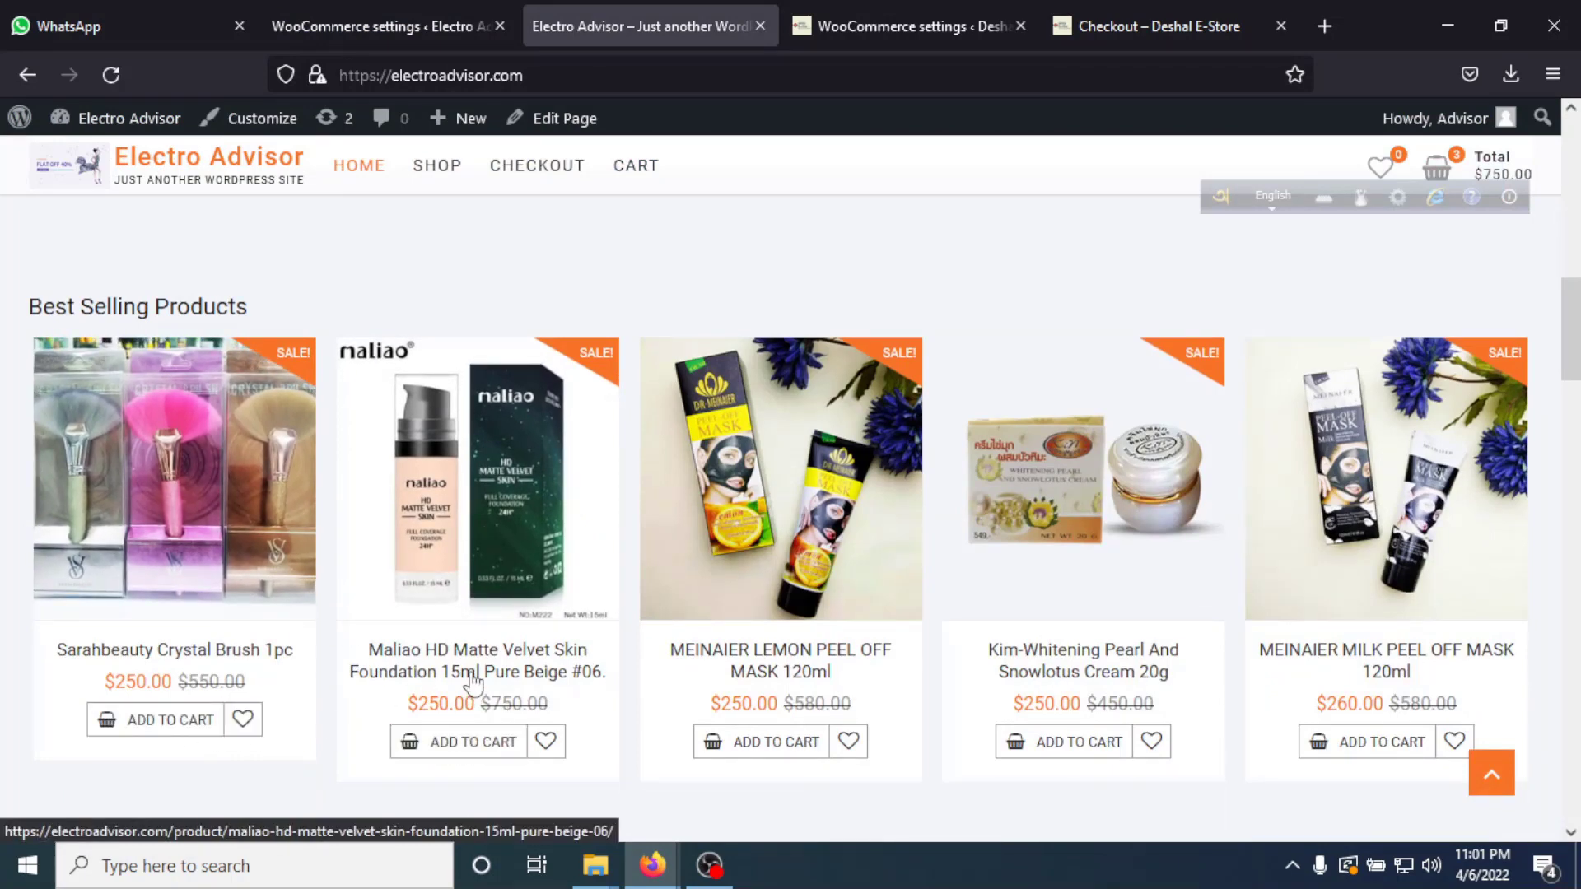
left_click(367, 25)
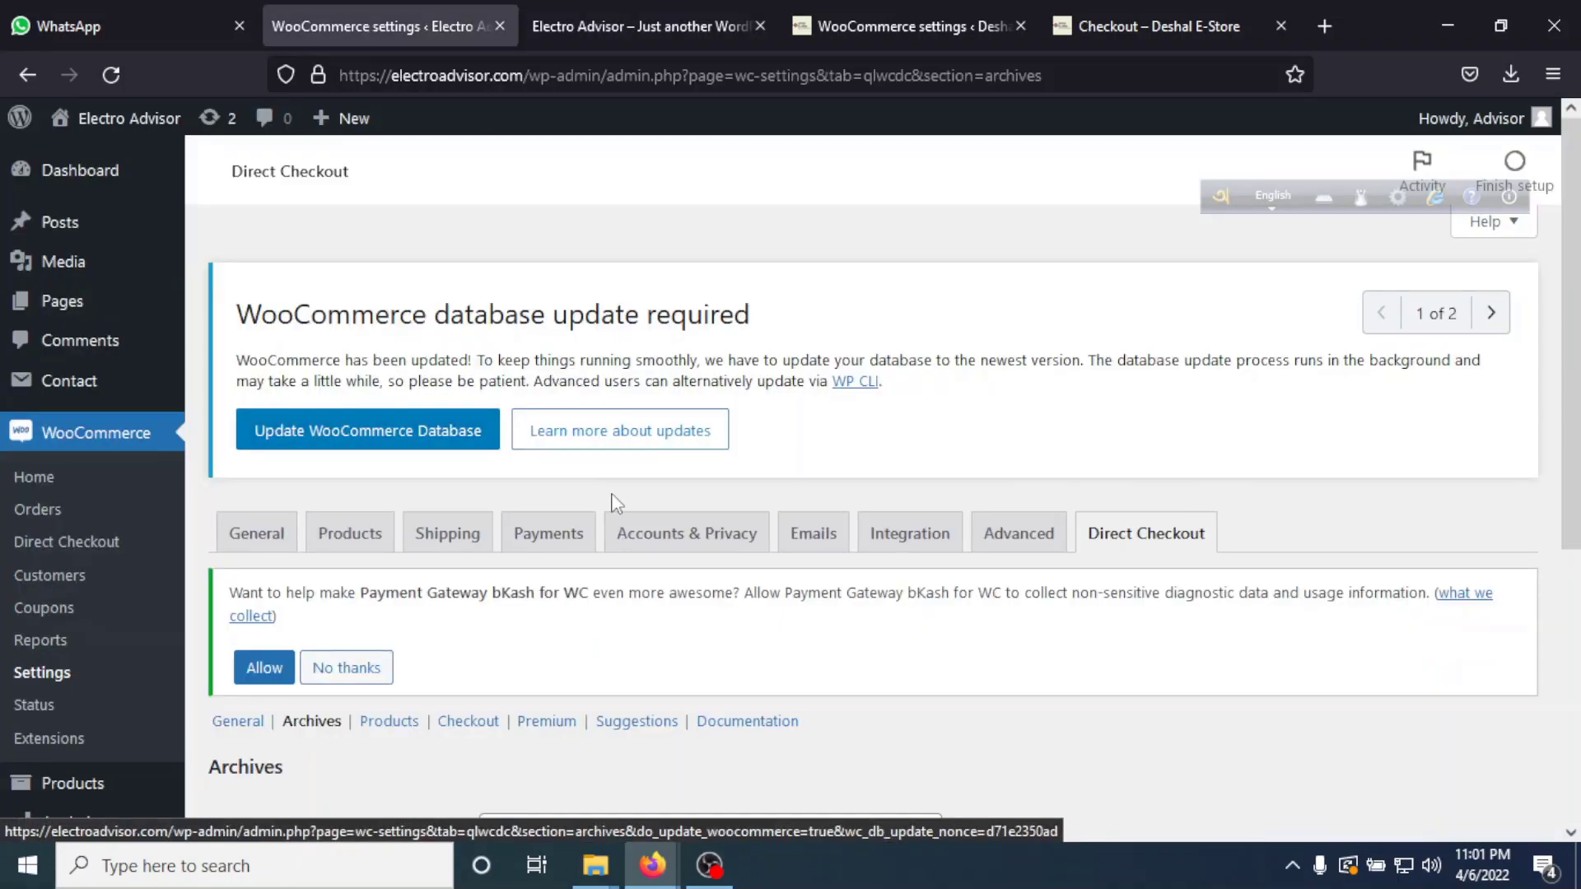
scroll(610, 497, "down", 4)
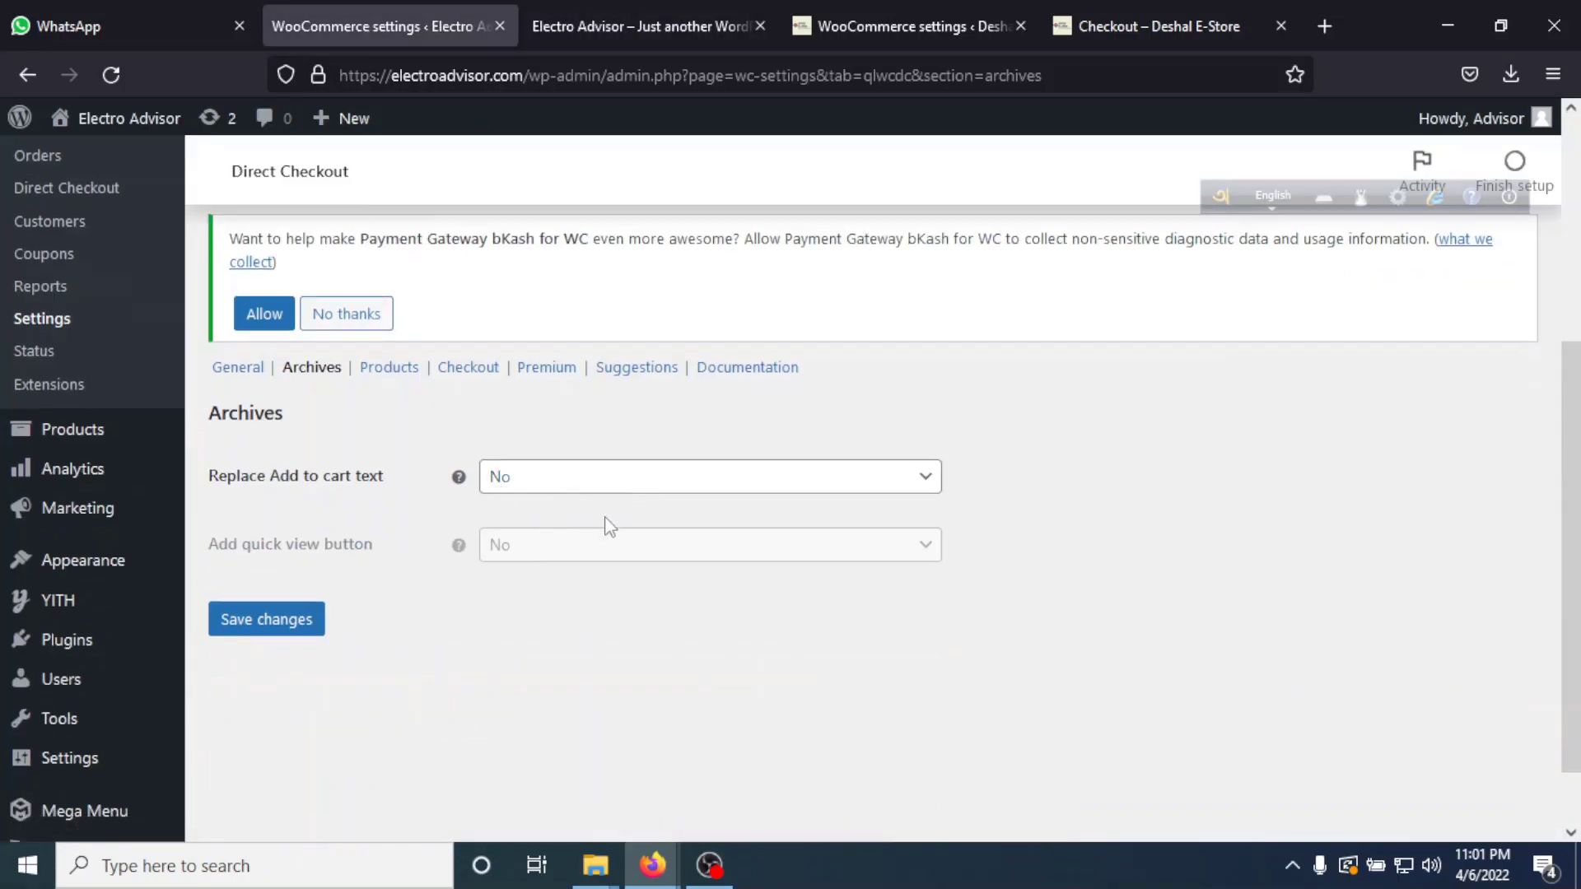
Enable replacing the Add to cart text in the Archives settings, applied to Simple Products.
left_click(593, 482)
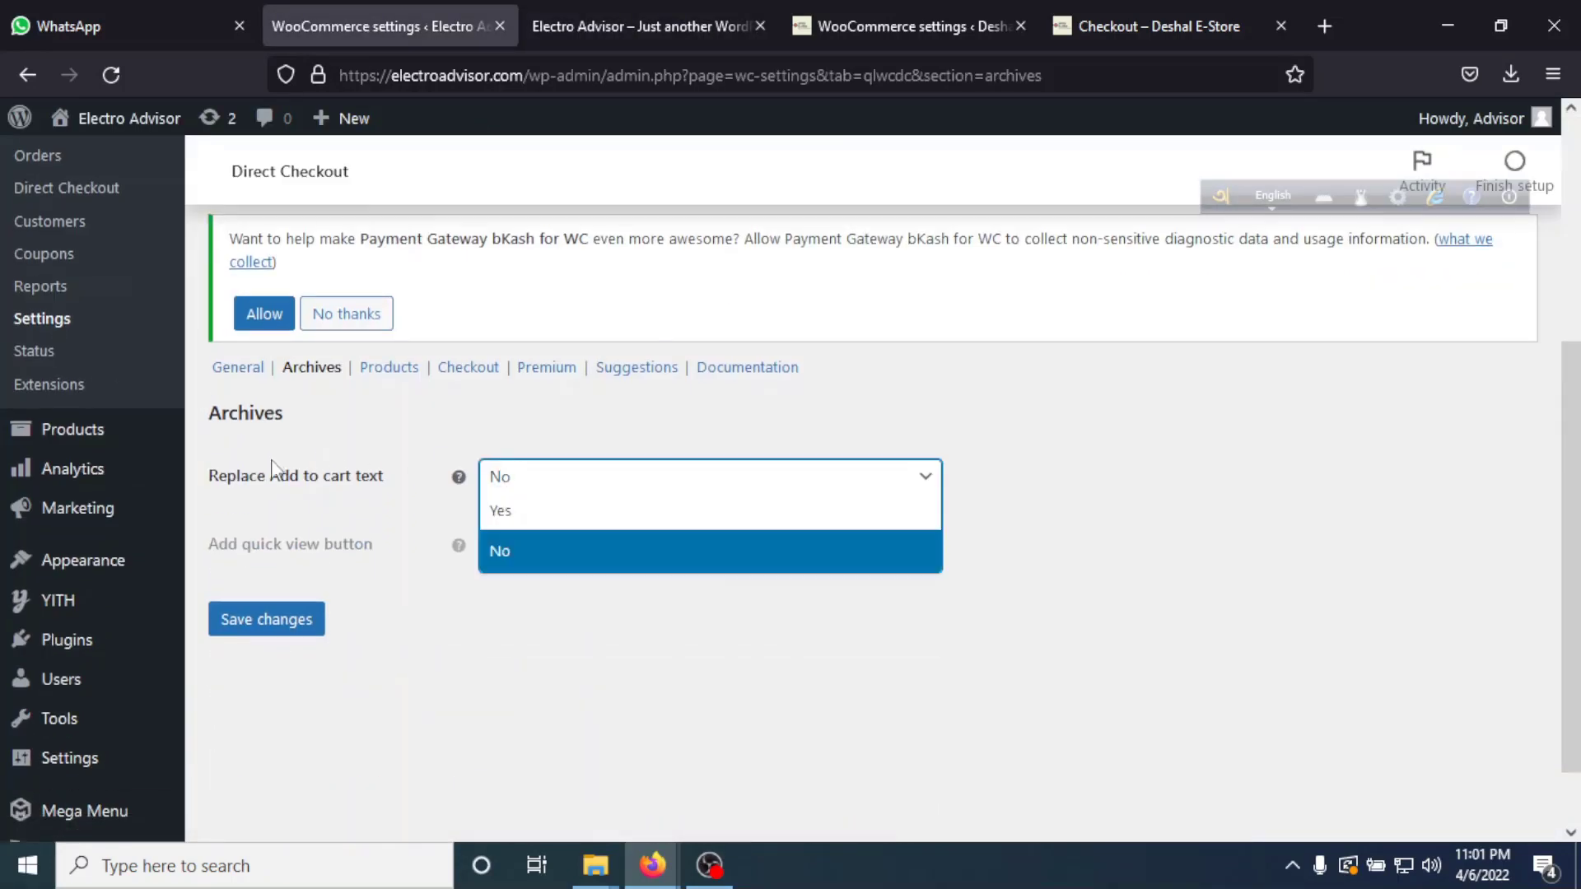
left_click(538, 518)
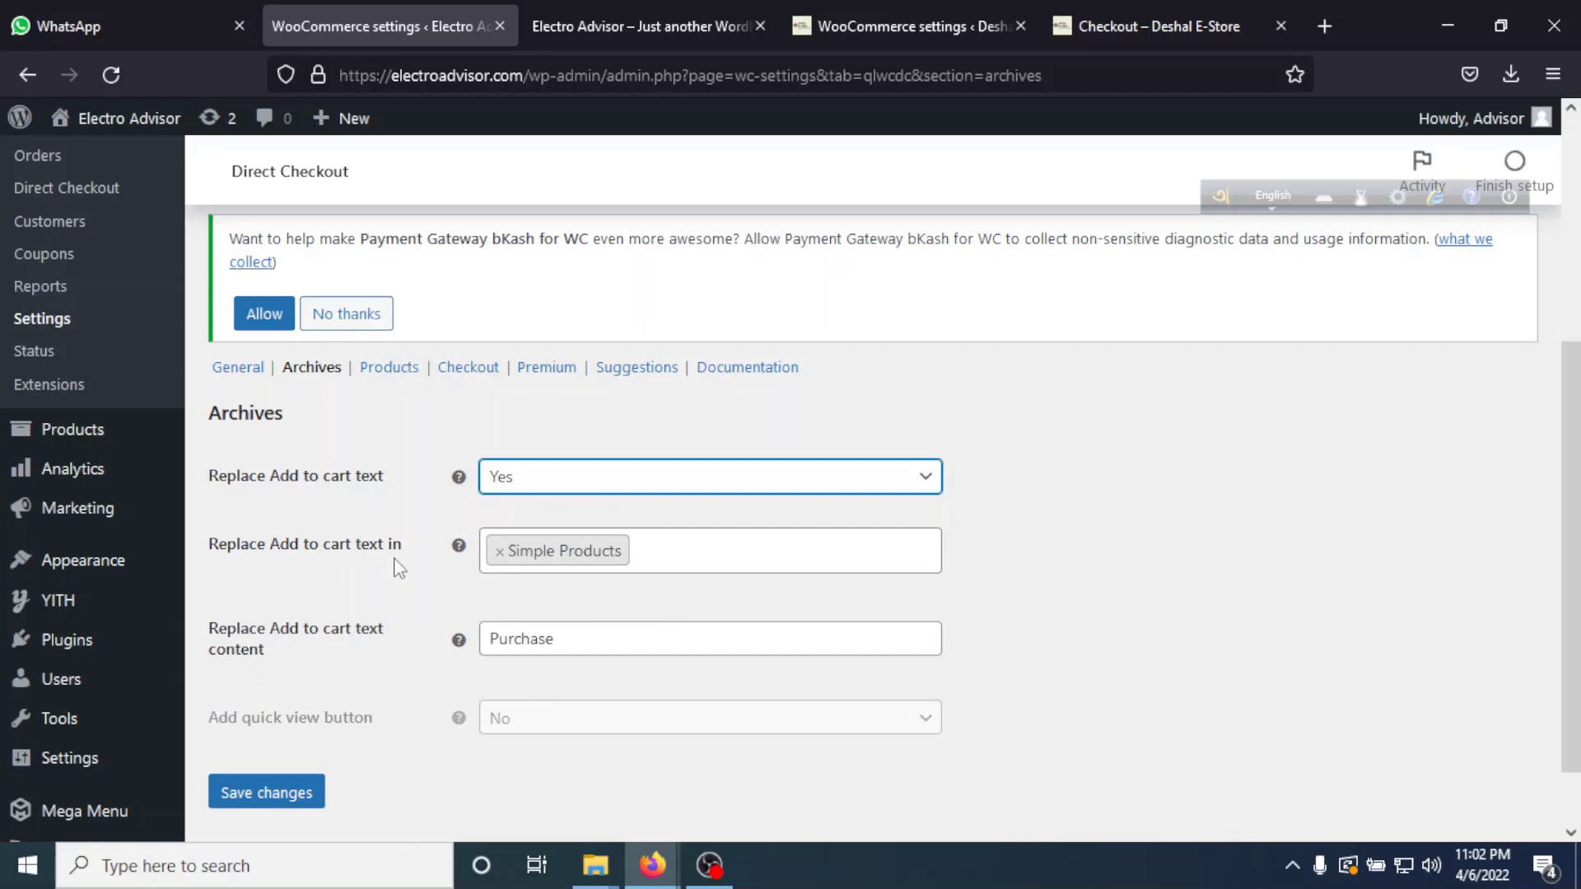
left_click(683, 546)
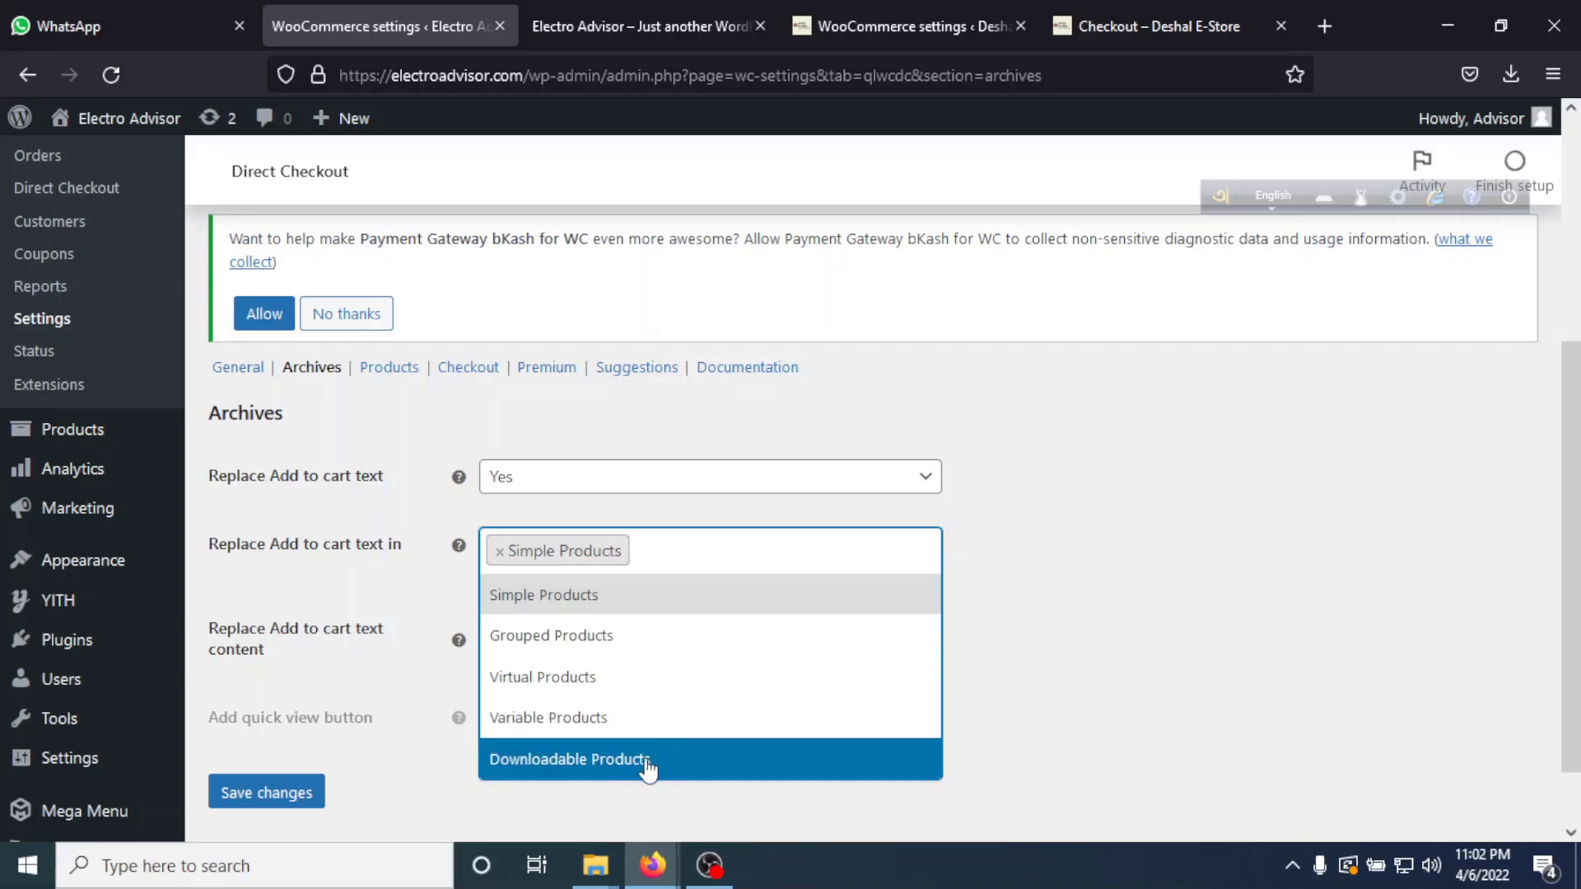
left_click(601, 606)
left_click(586, 567)
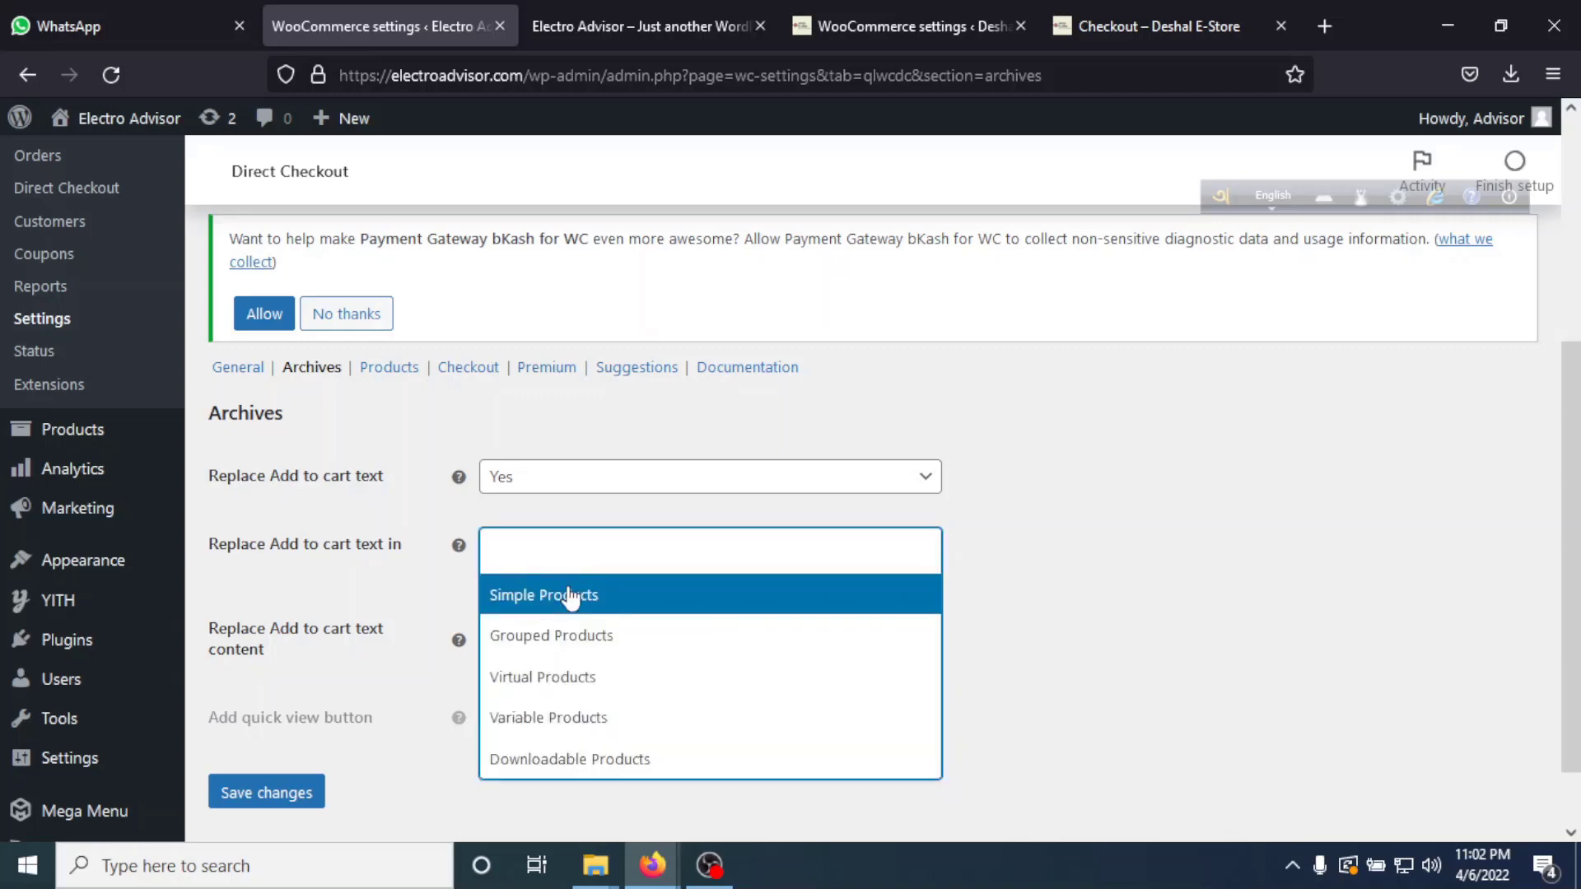
left_click(570, 596)
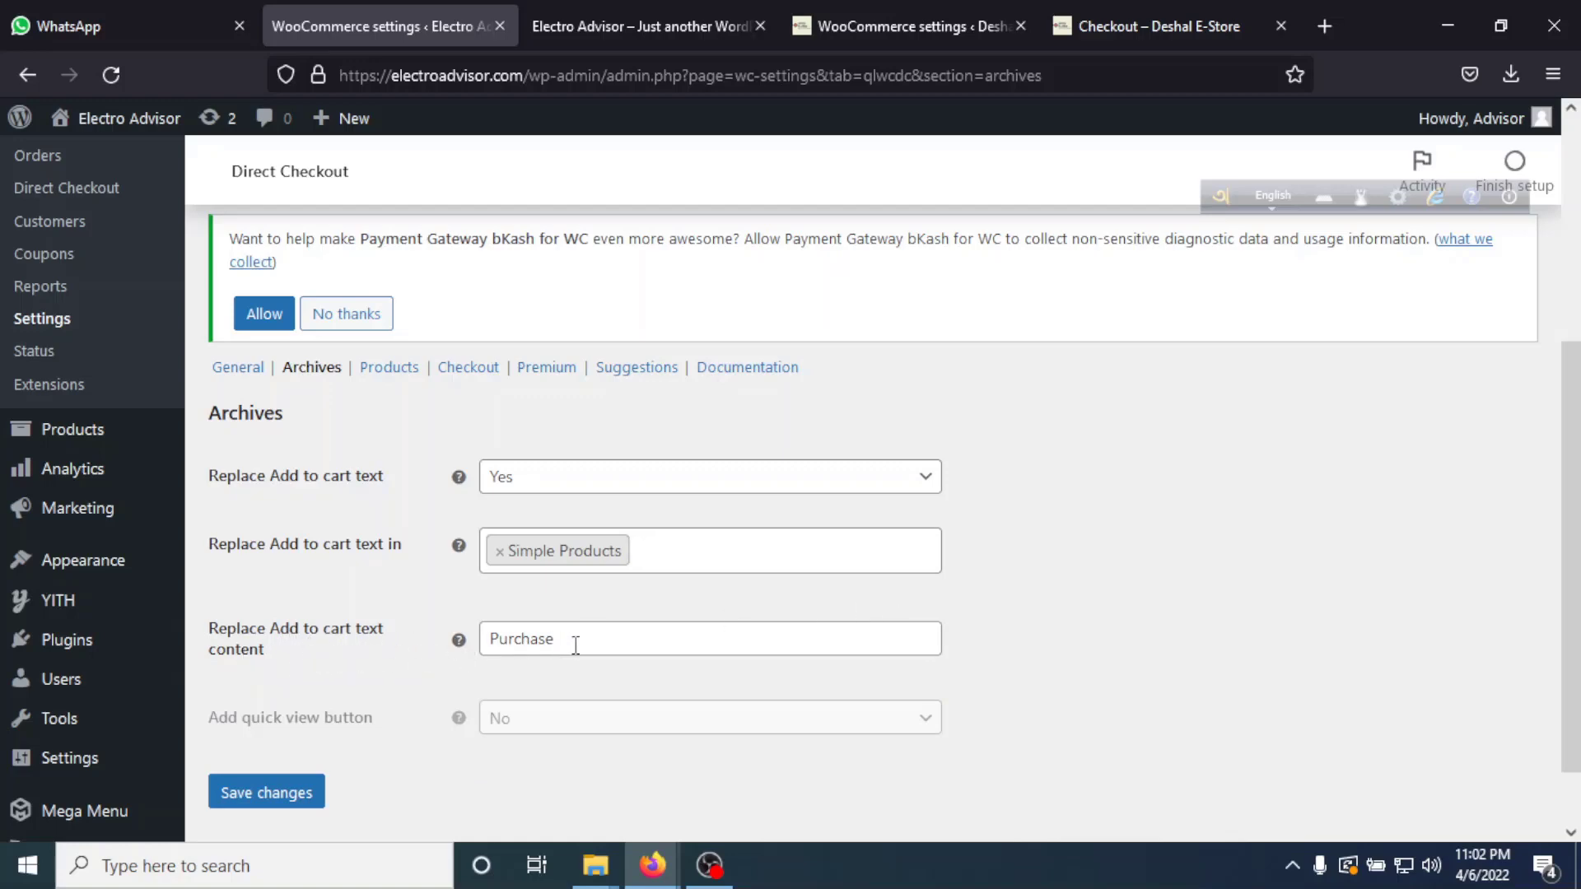
Set the replacement Add to cart text content to "Order Now" and save the Archives settings.
left_click_drag(576, 643, 479, 639)
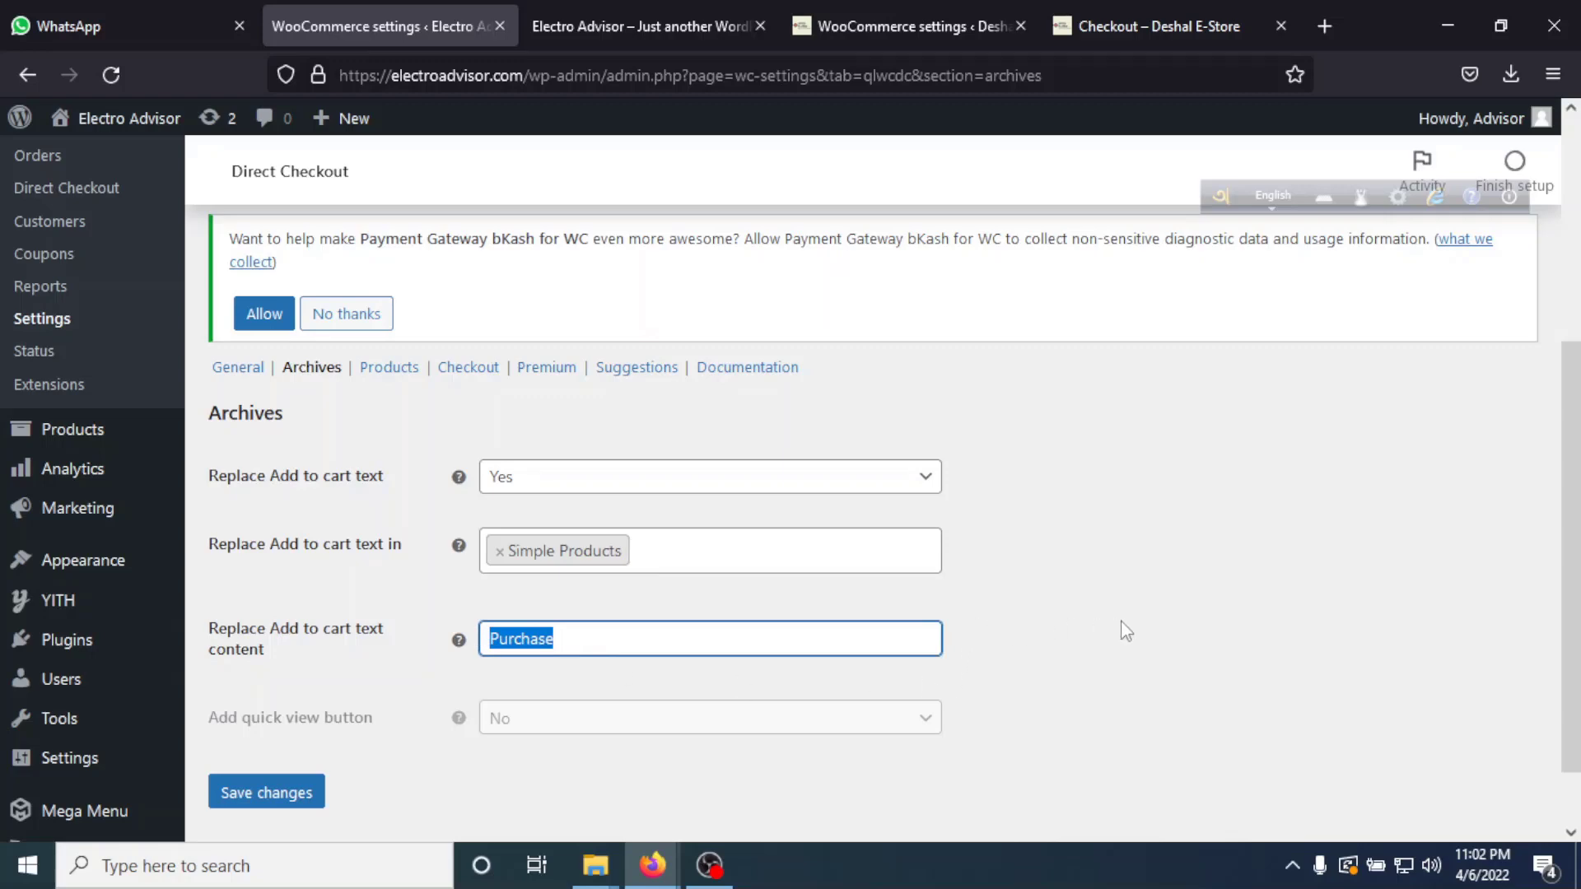
type("Order")
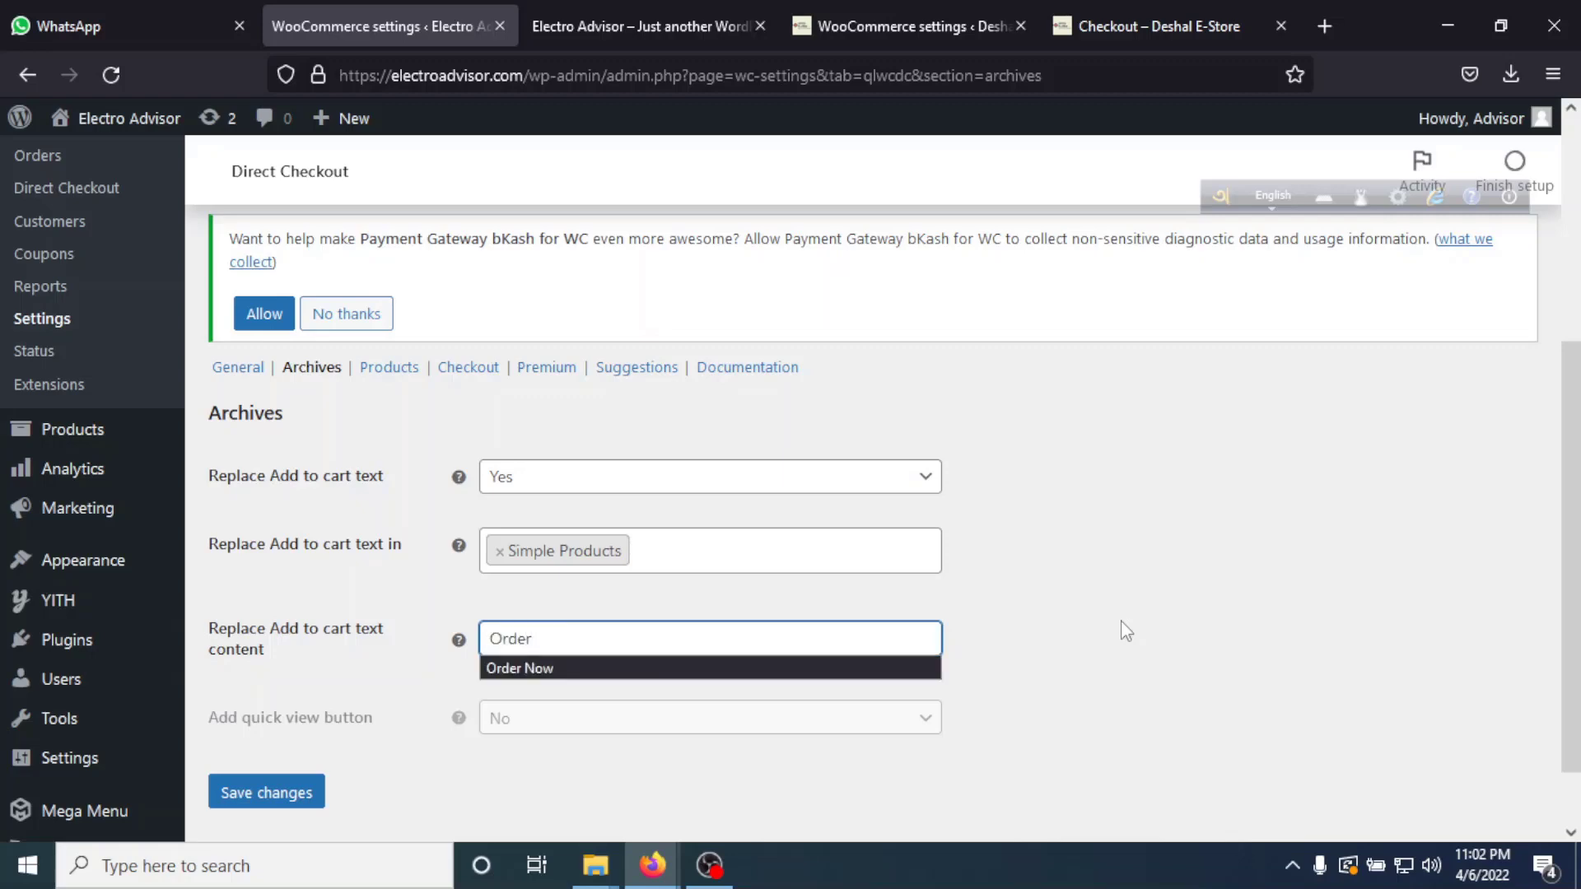
left_click(719, 671)
left_click(298, 795)
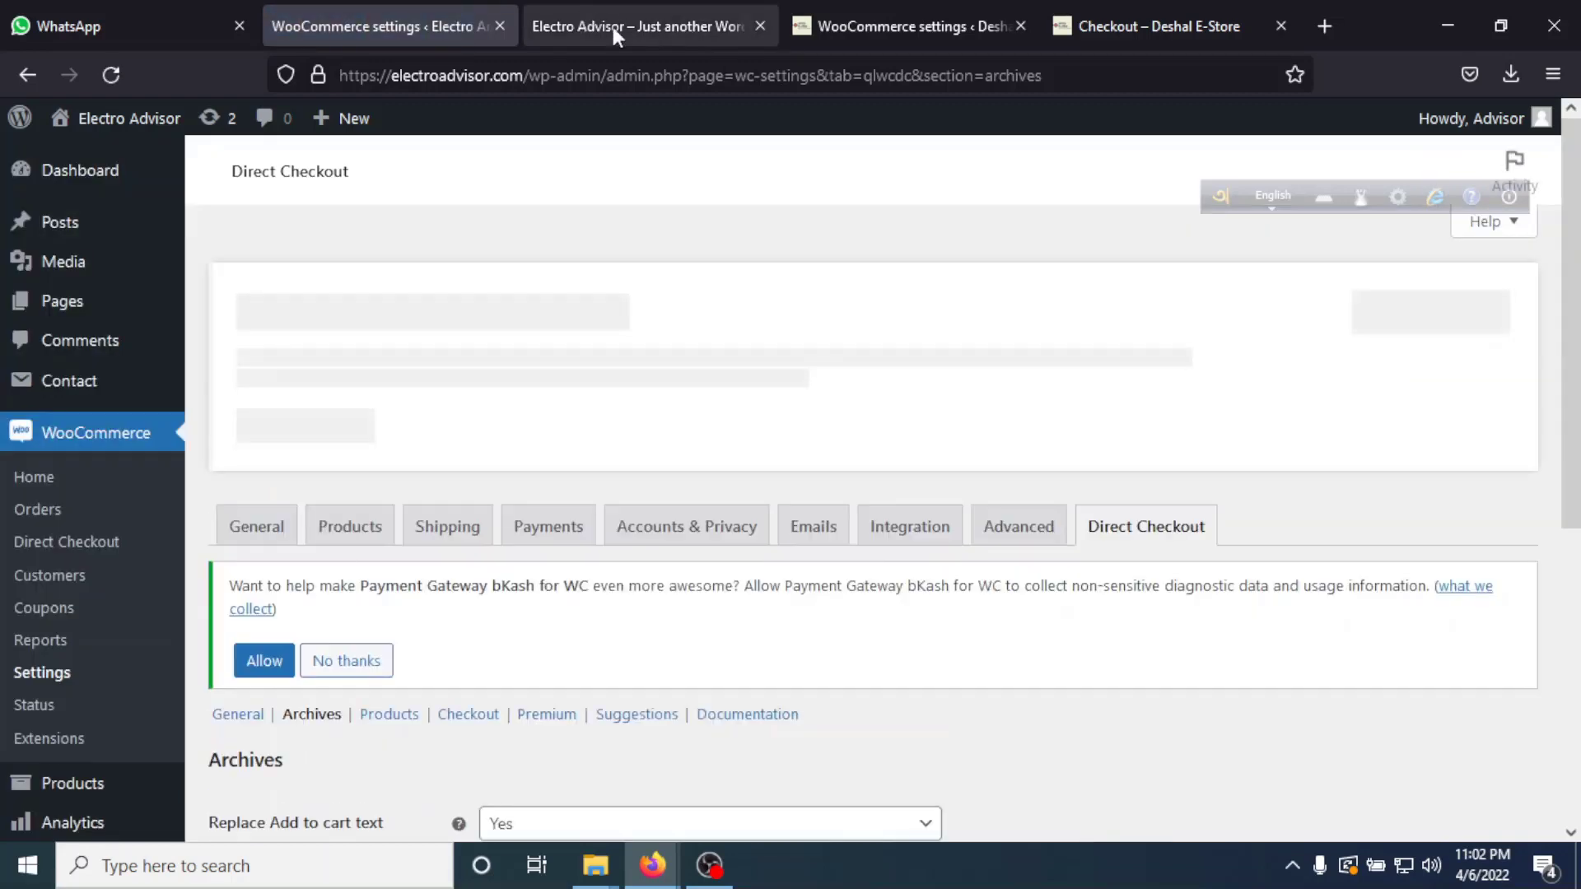
Reload the Electro Advisor home page and examine the product button text across its product sections.
left_click(614, 26)
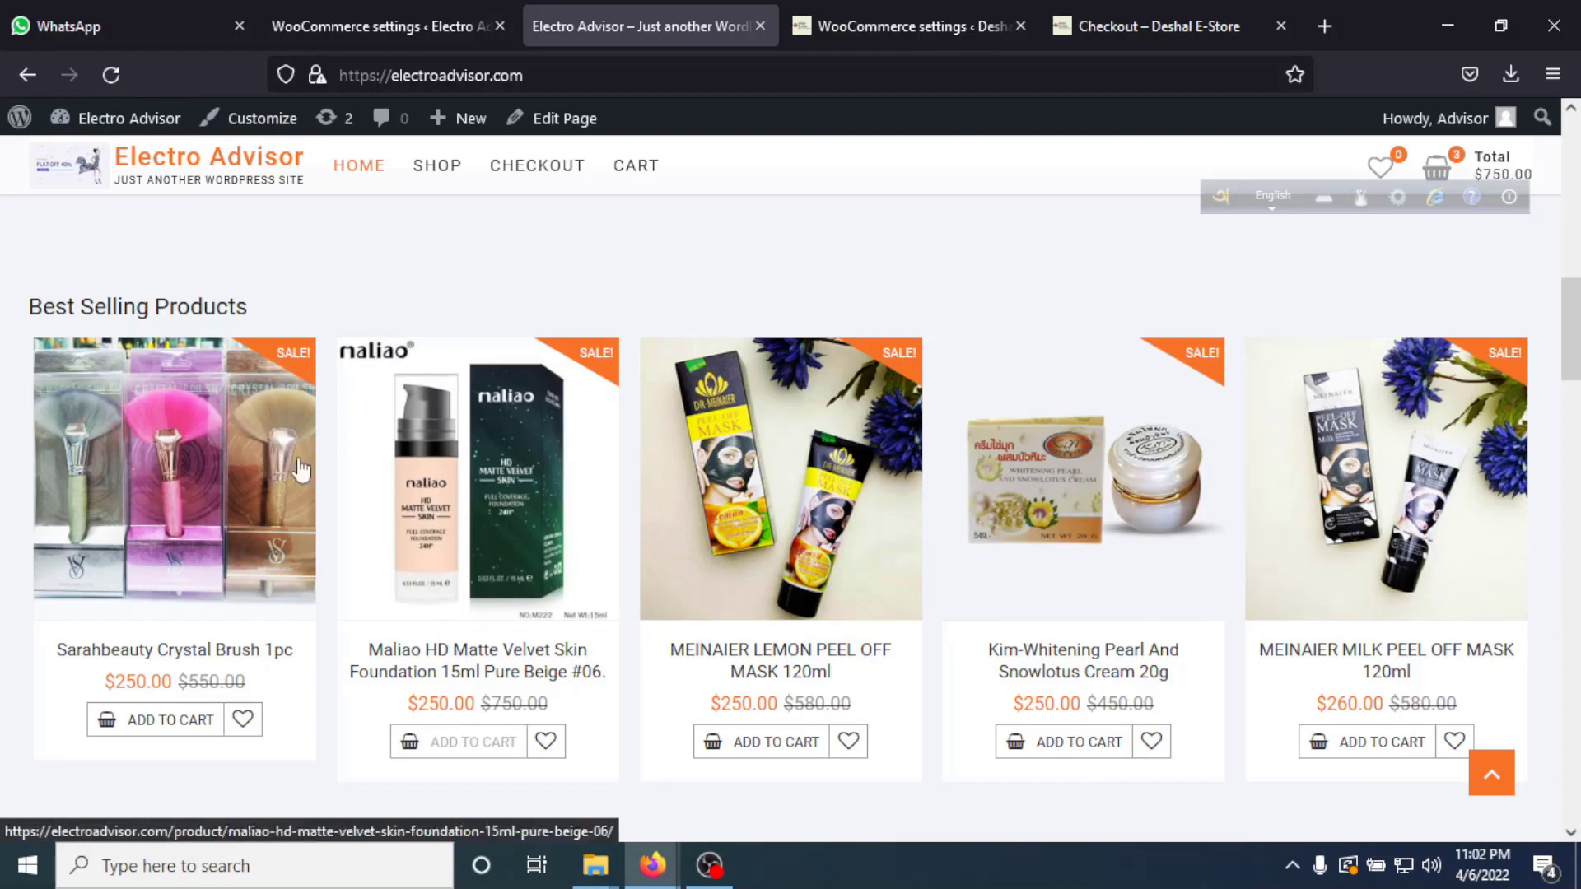
left_click(110, 76)
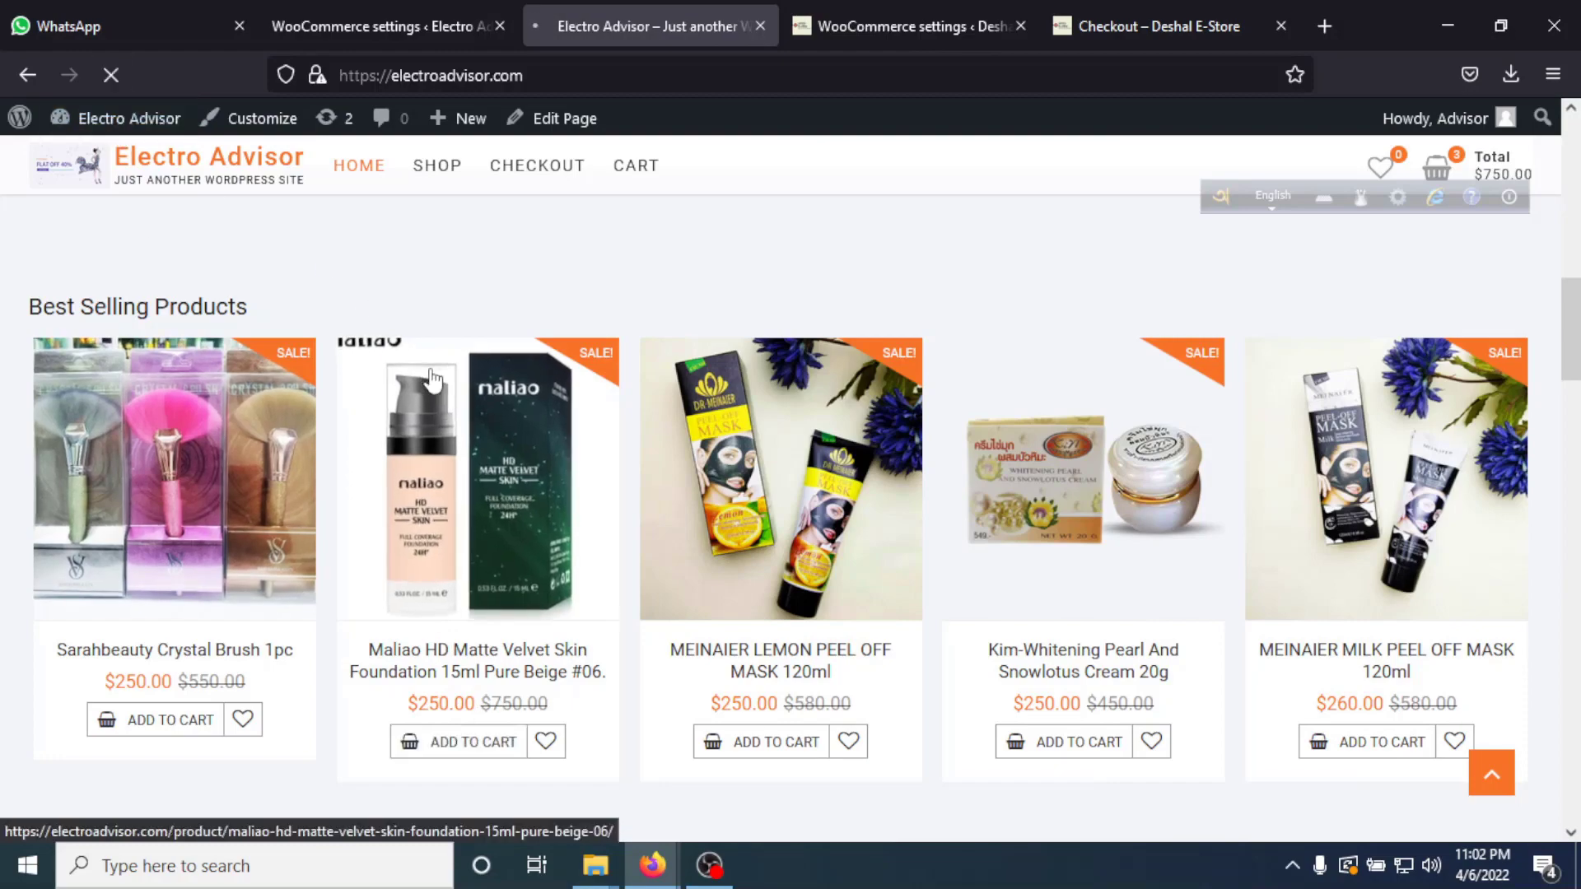
scroll(547, 724, "down", 5)
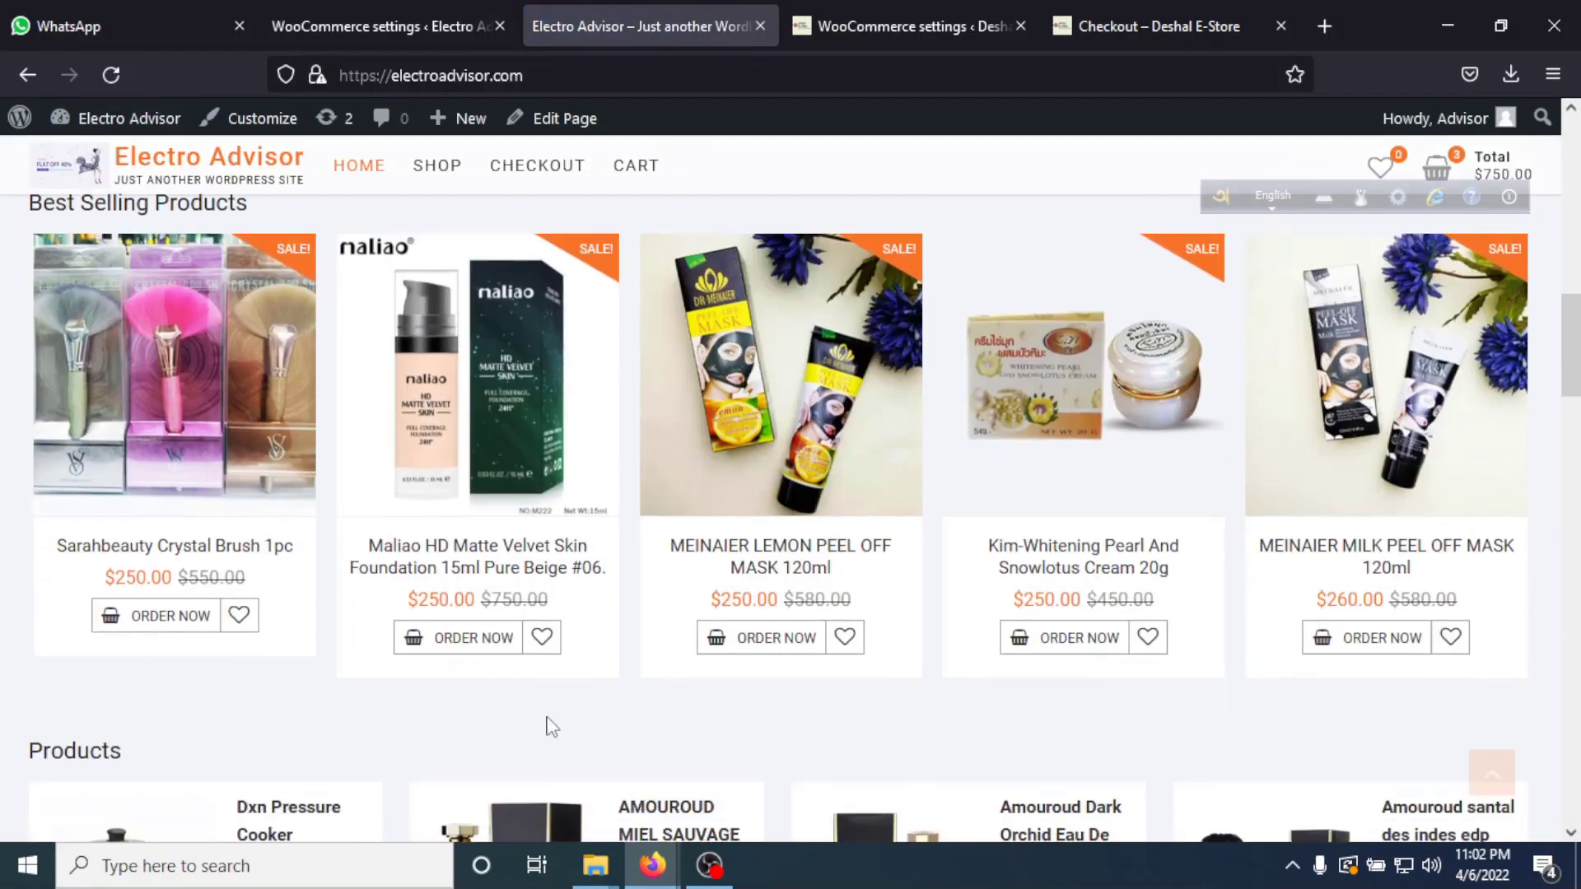
scroll(992, 642, "down", 6)
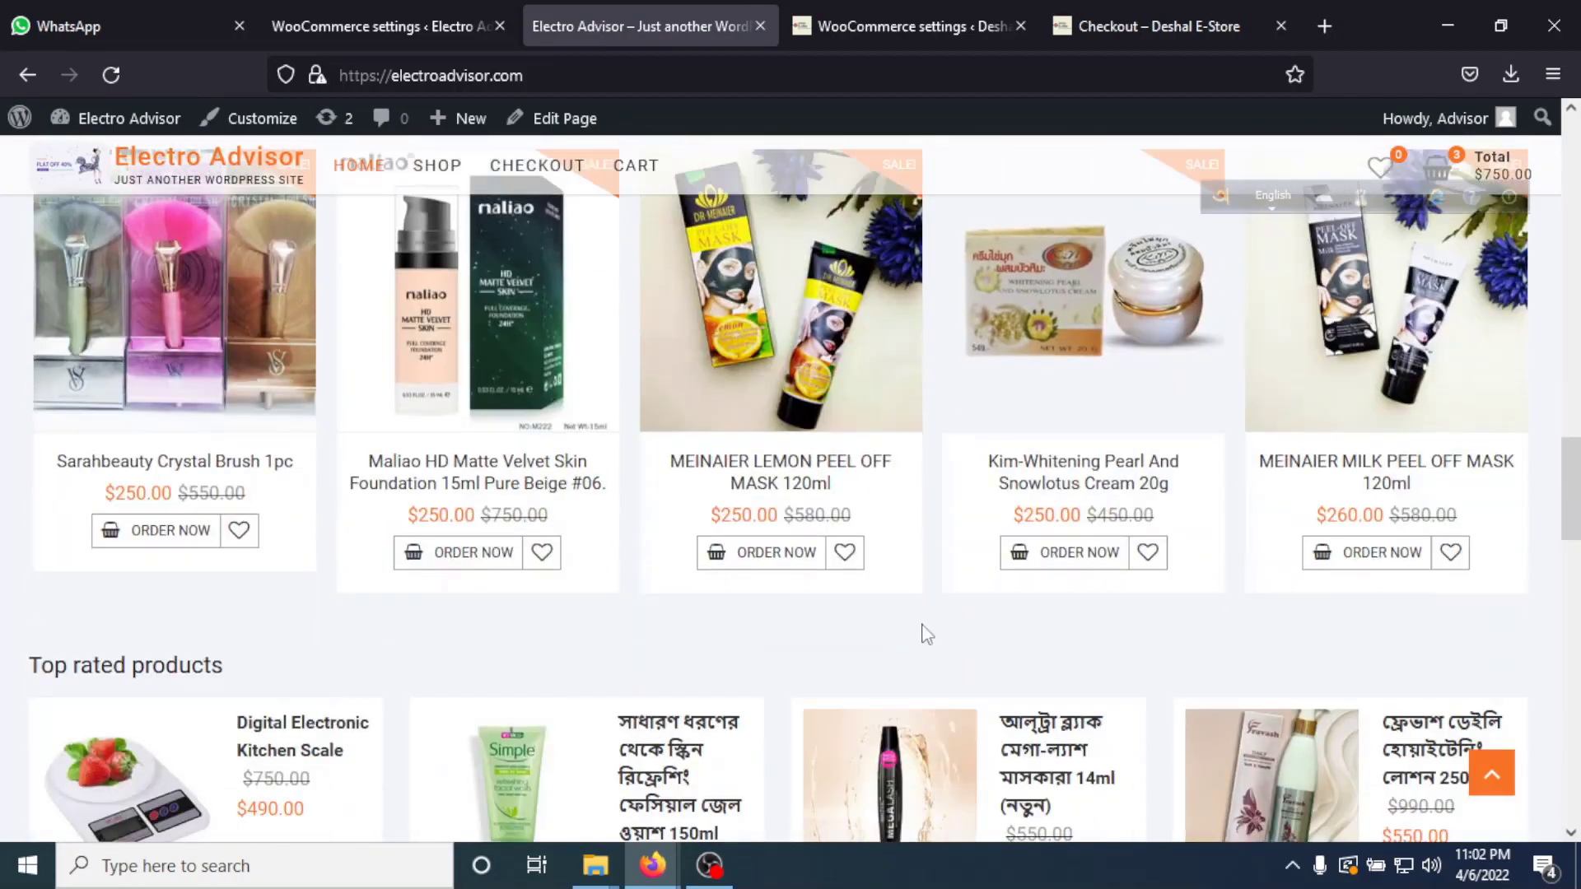
scroll(788, 565, "down", 4)
scroll(841, 633, "down", 5)
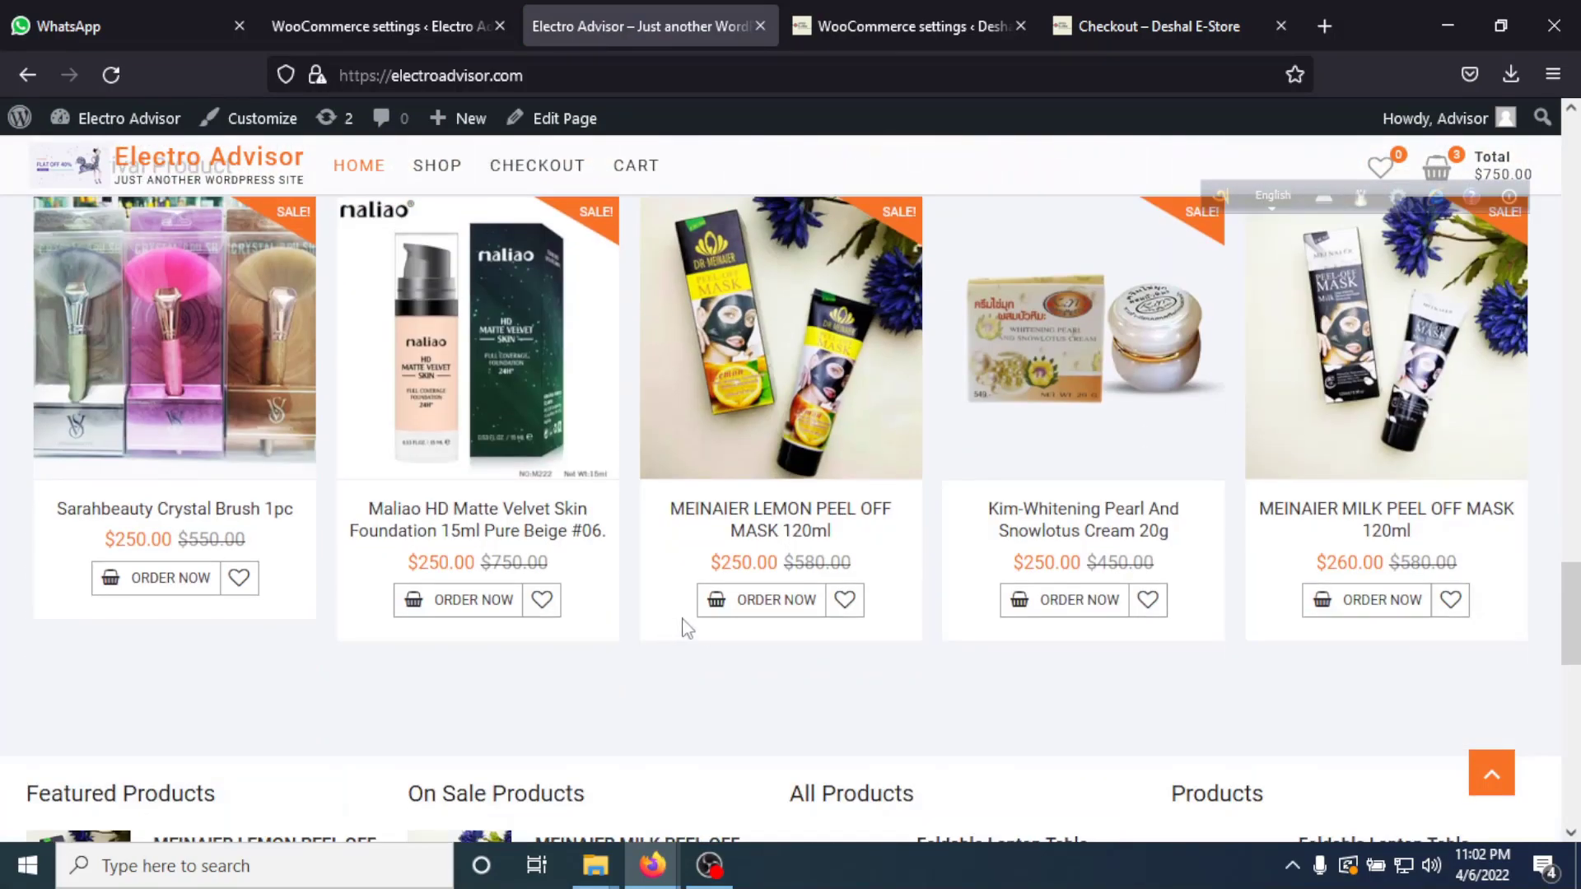
scroll(666, 651, "up", 5)
scroll(660, 641, "up", 7)
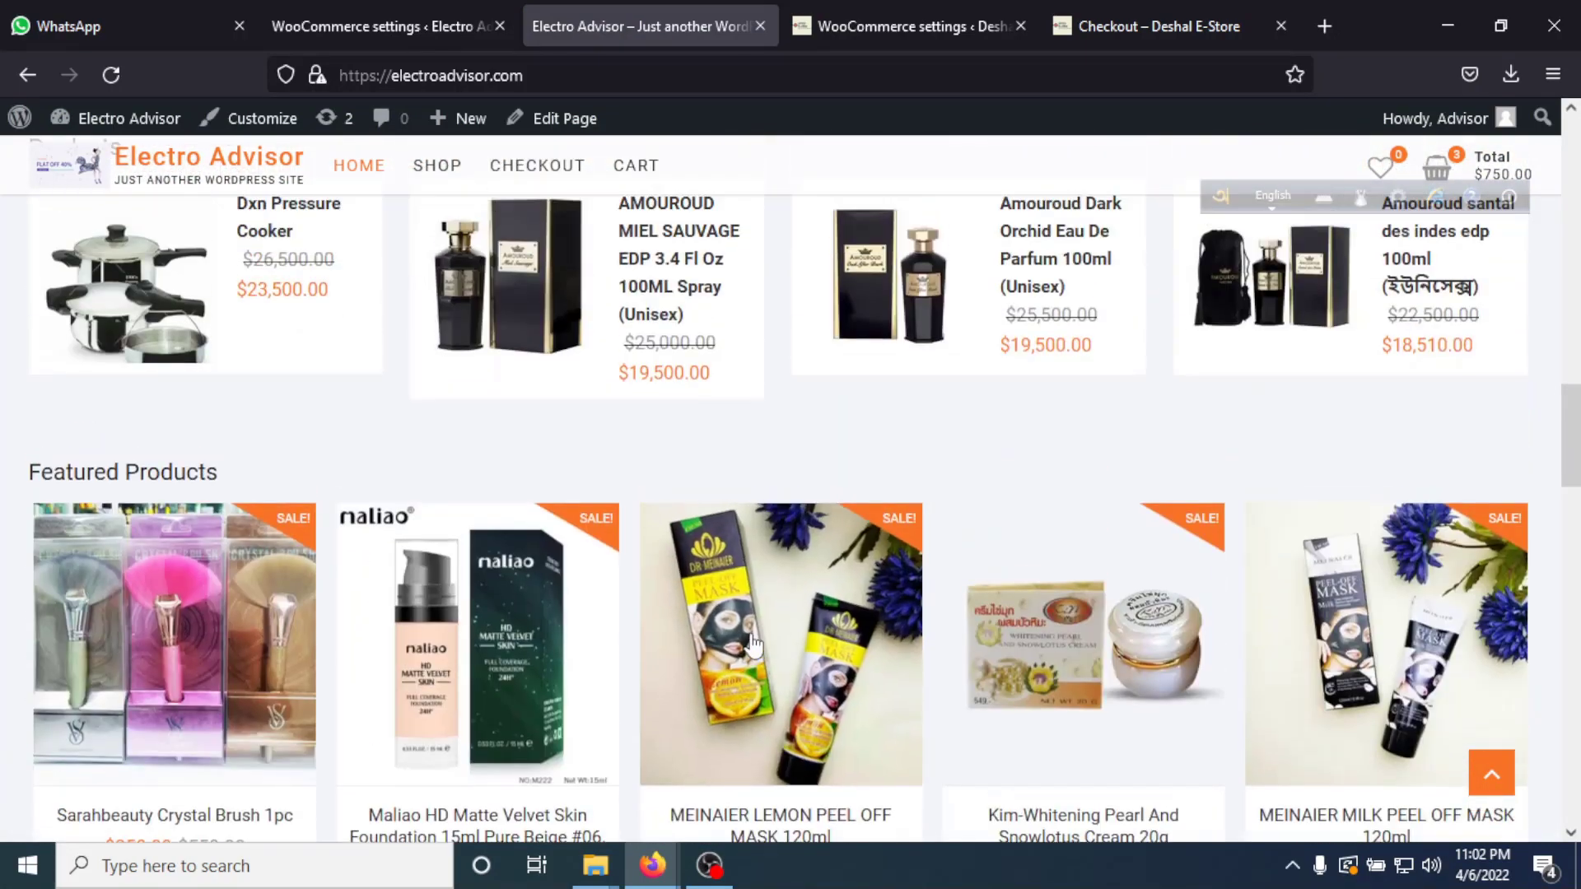
scroll(658, 613, "down", 1)
scroll(657, 613, "up", 7)
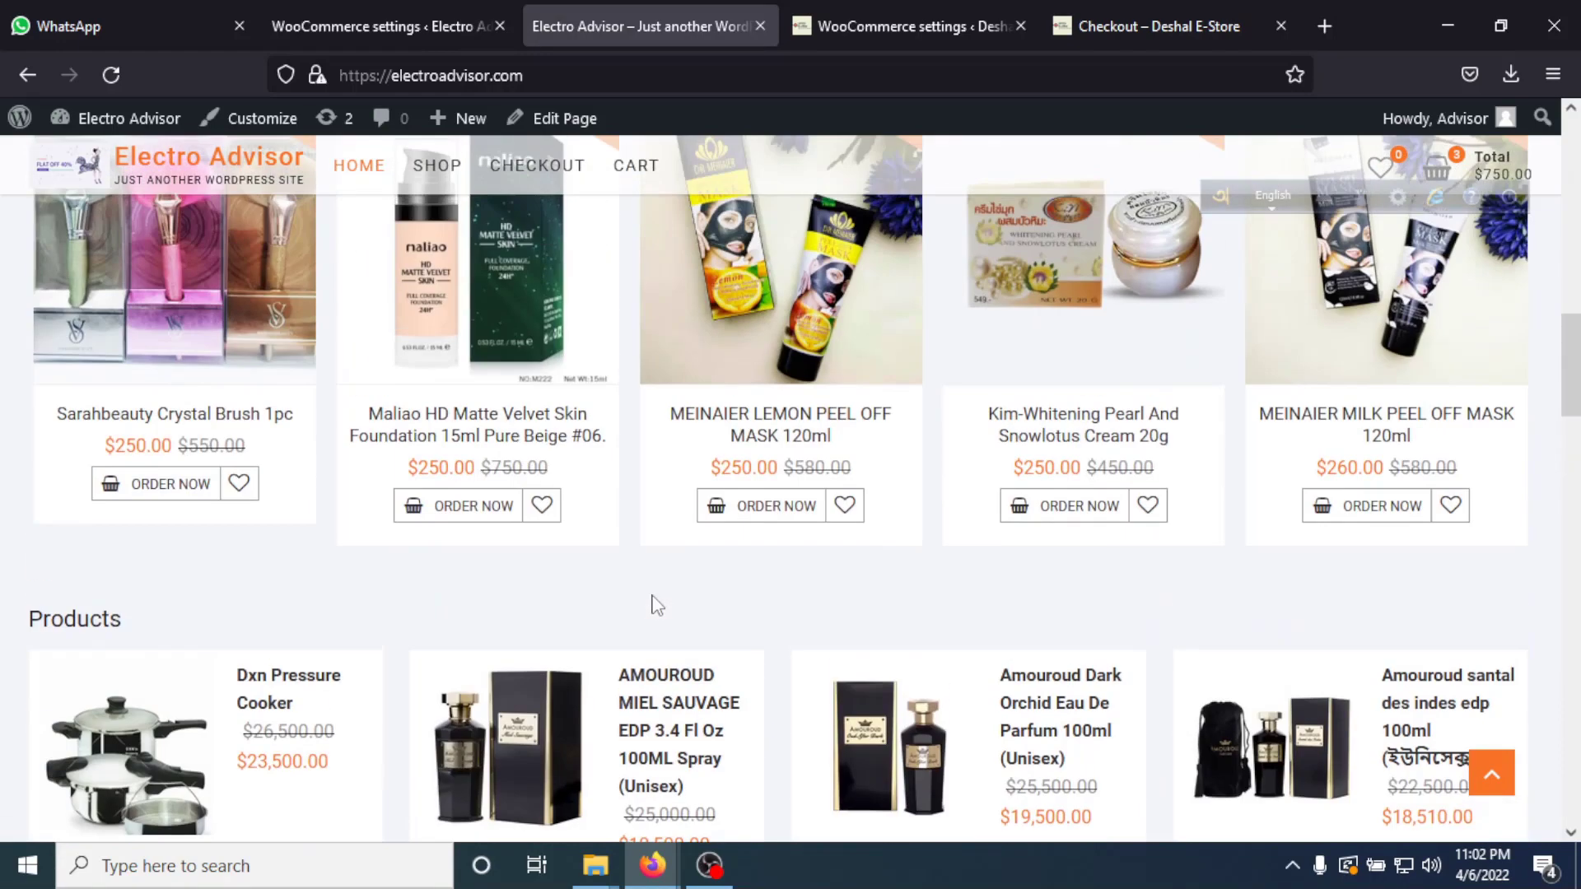
Order the Maliao HD Matte Velvet Skin Foundation from Best Selling Products and examine the checkout page's billing form.
left_click(473, 508)
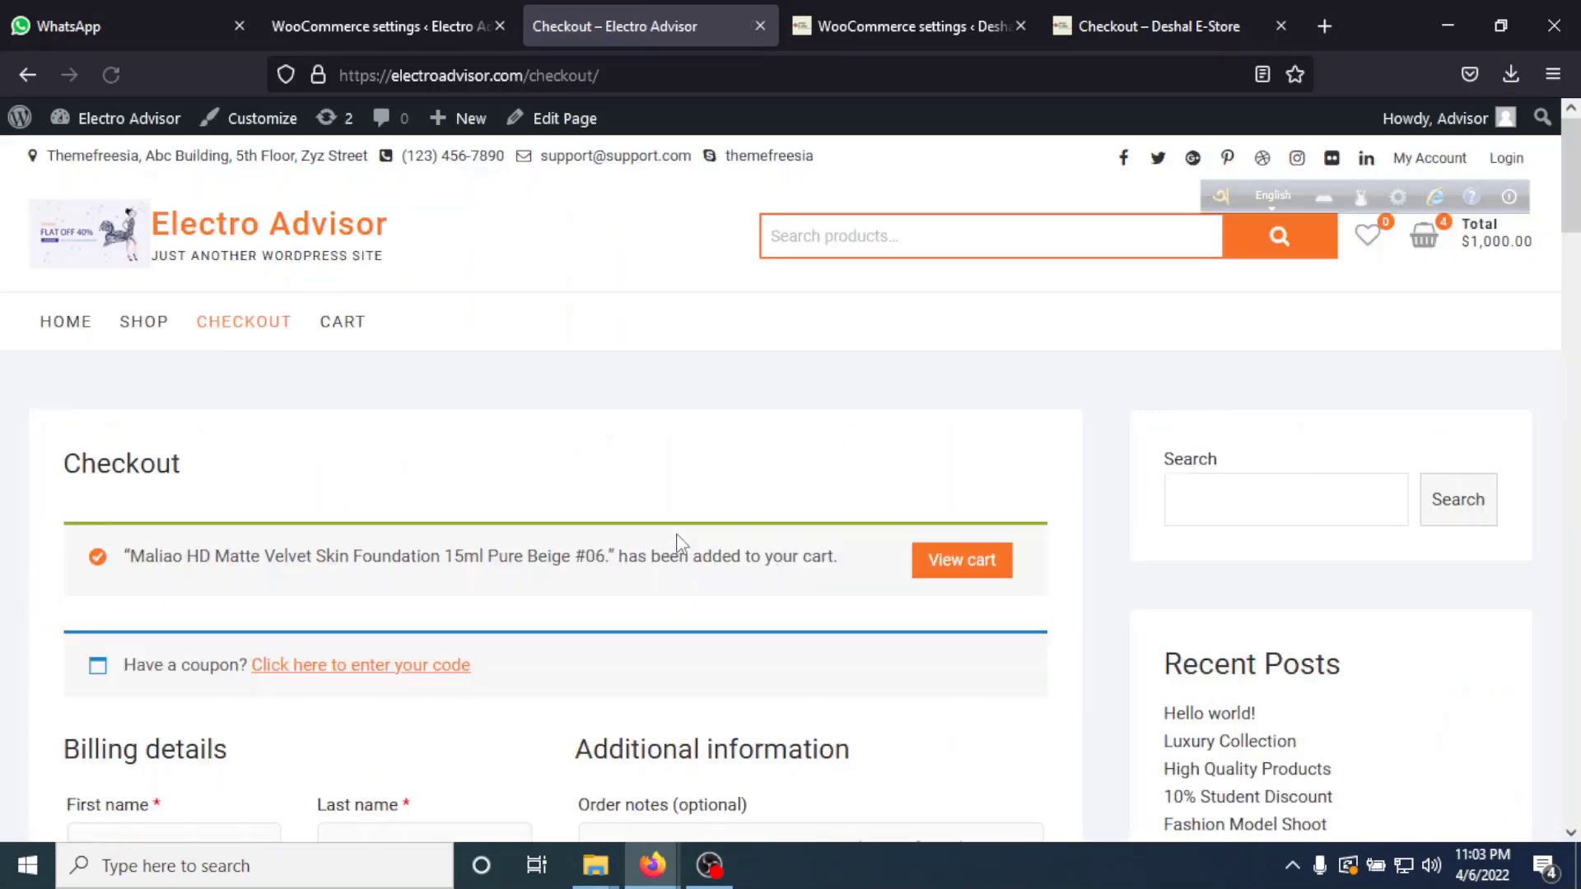
scroll(282, 536, "down", 10)
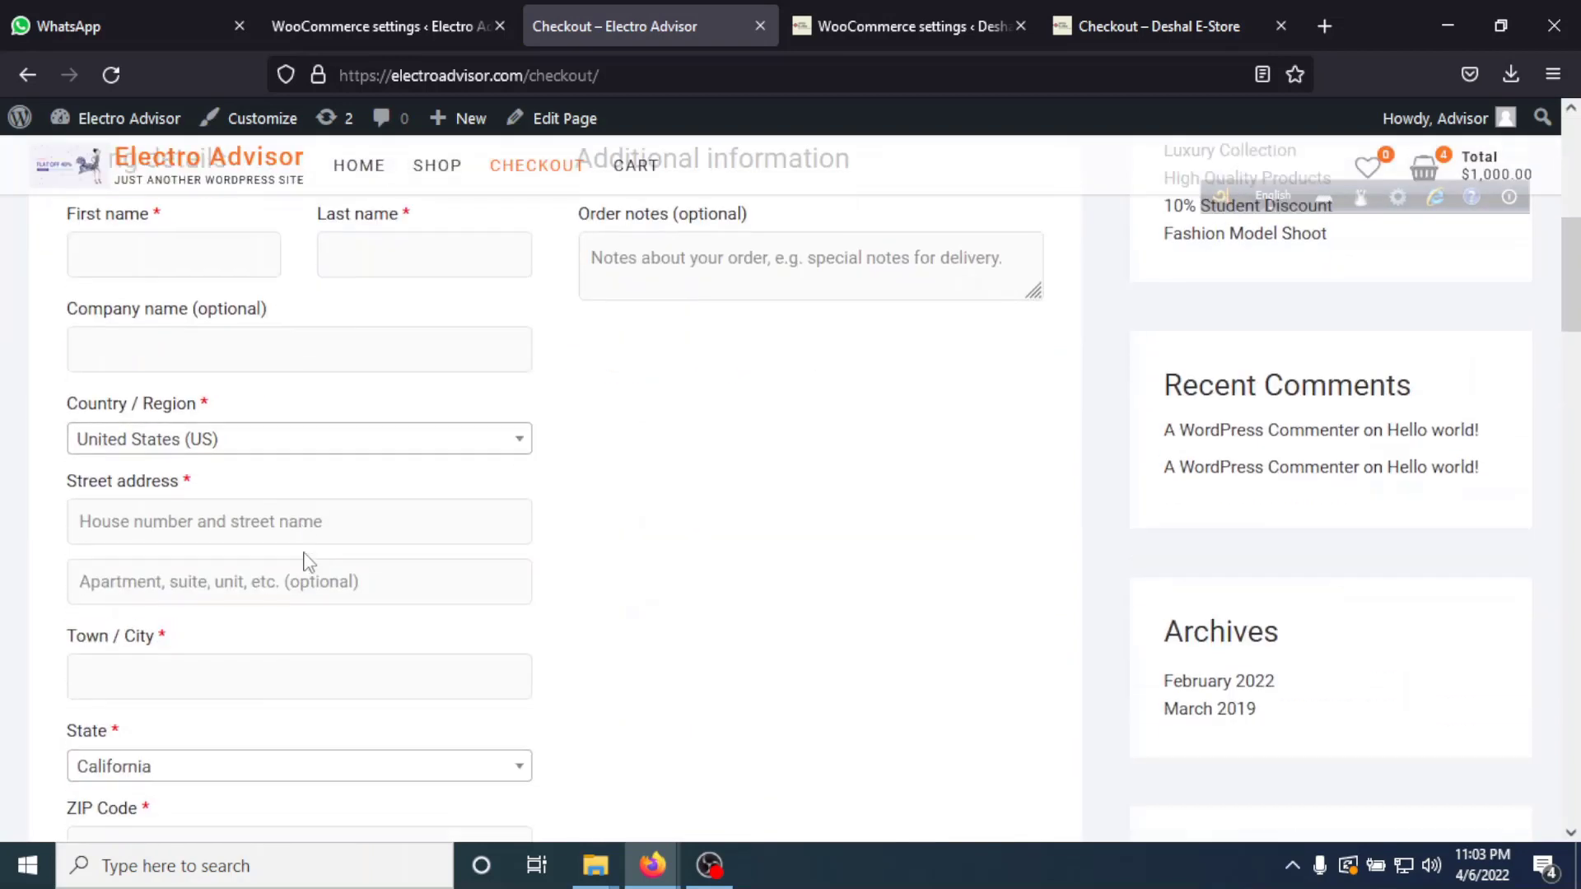
scroll(428, 583, "up", 5)
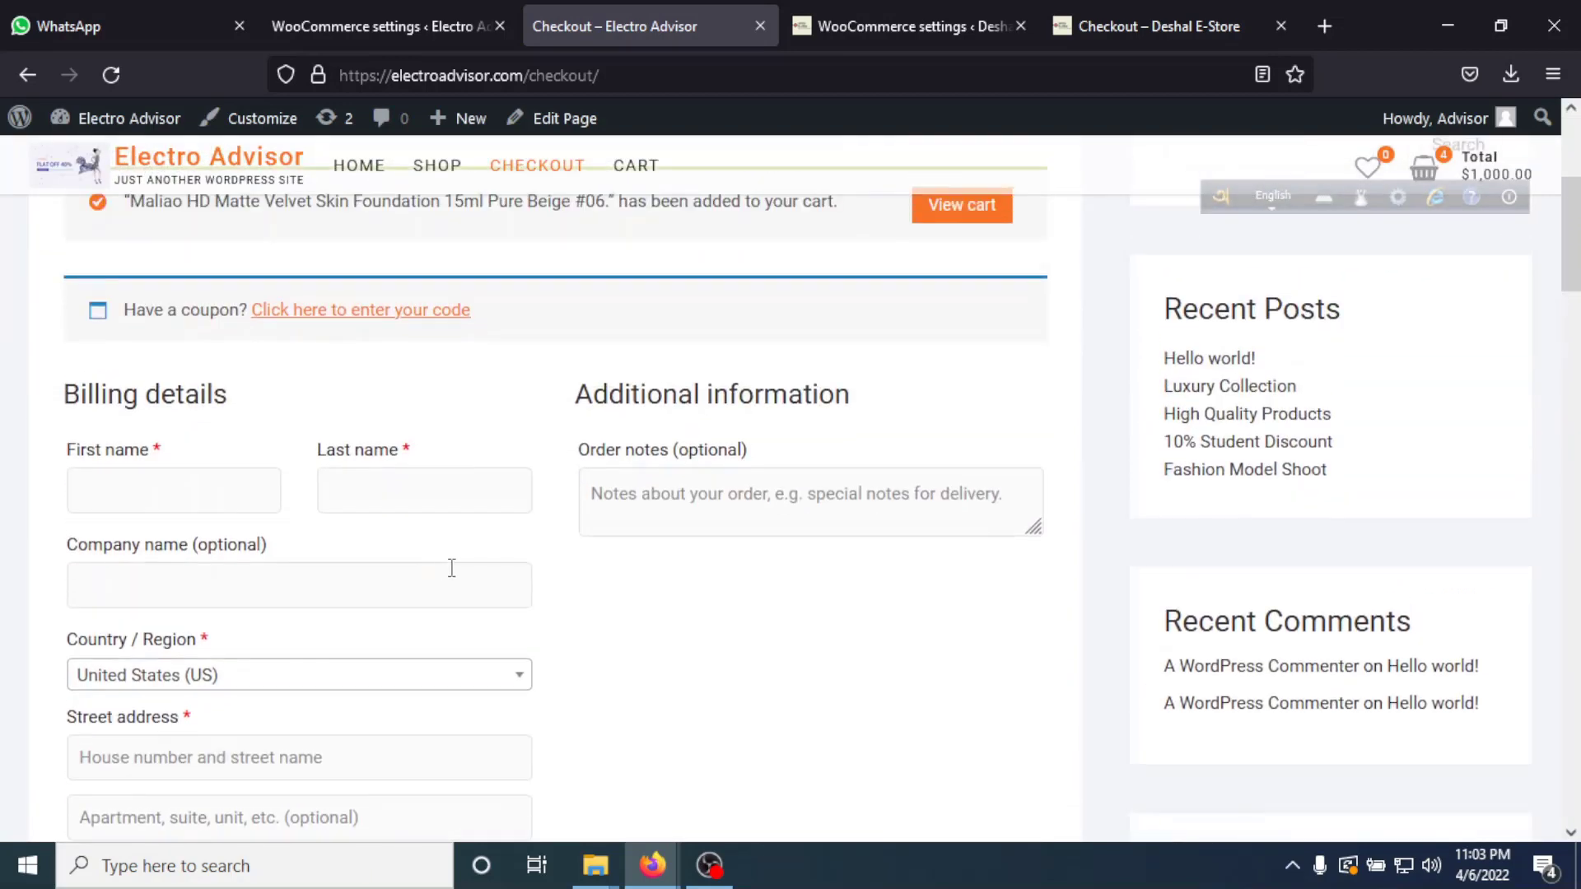
scroll(461, 569, "up", 3)
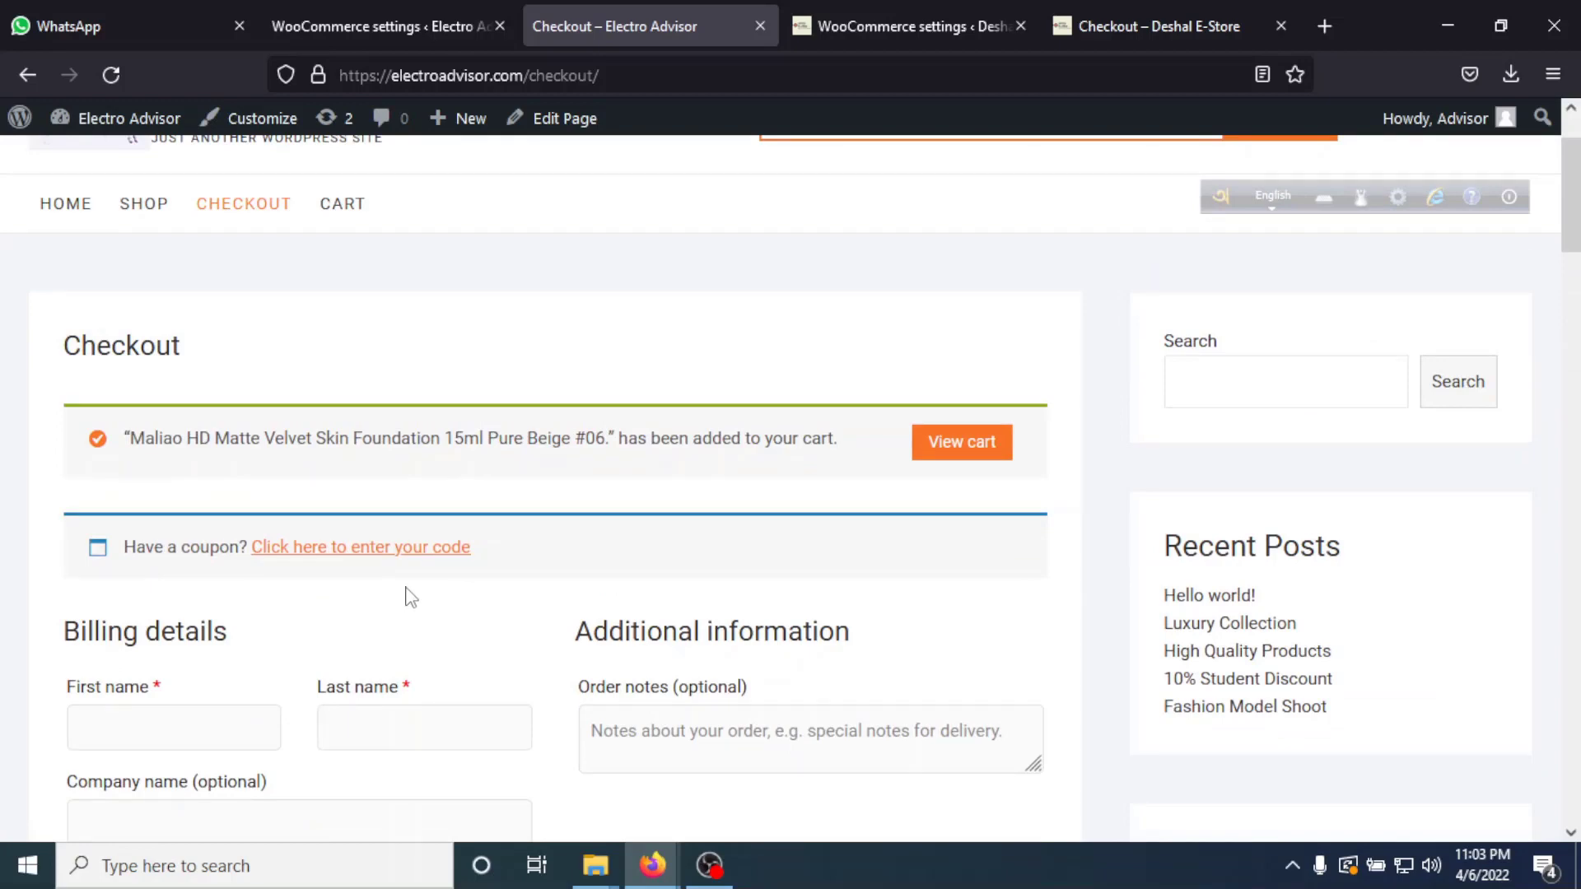
scroll(452, 628, "down", 5)
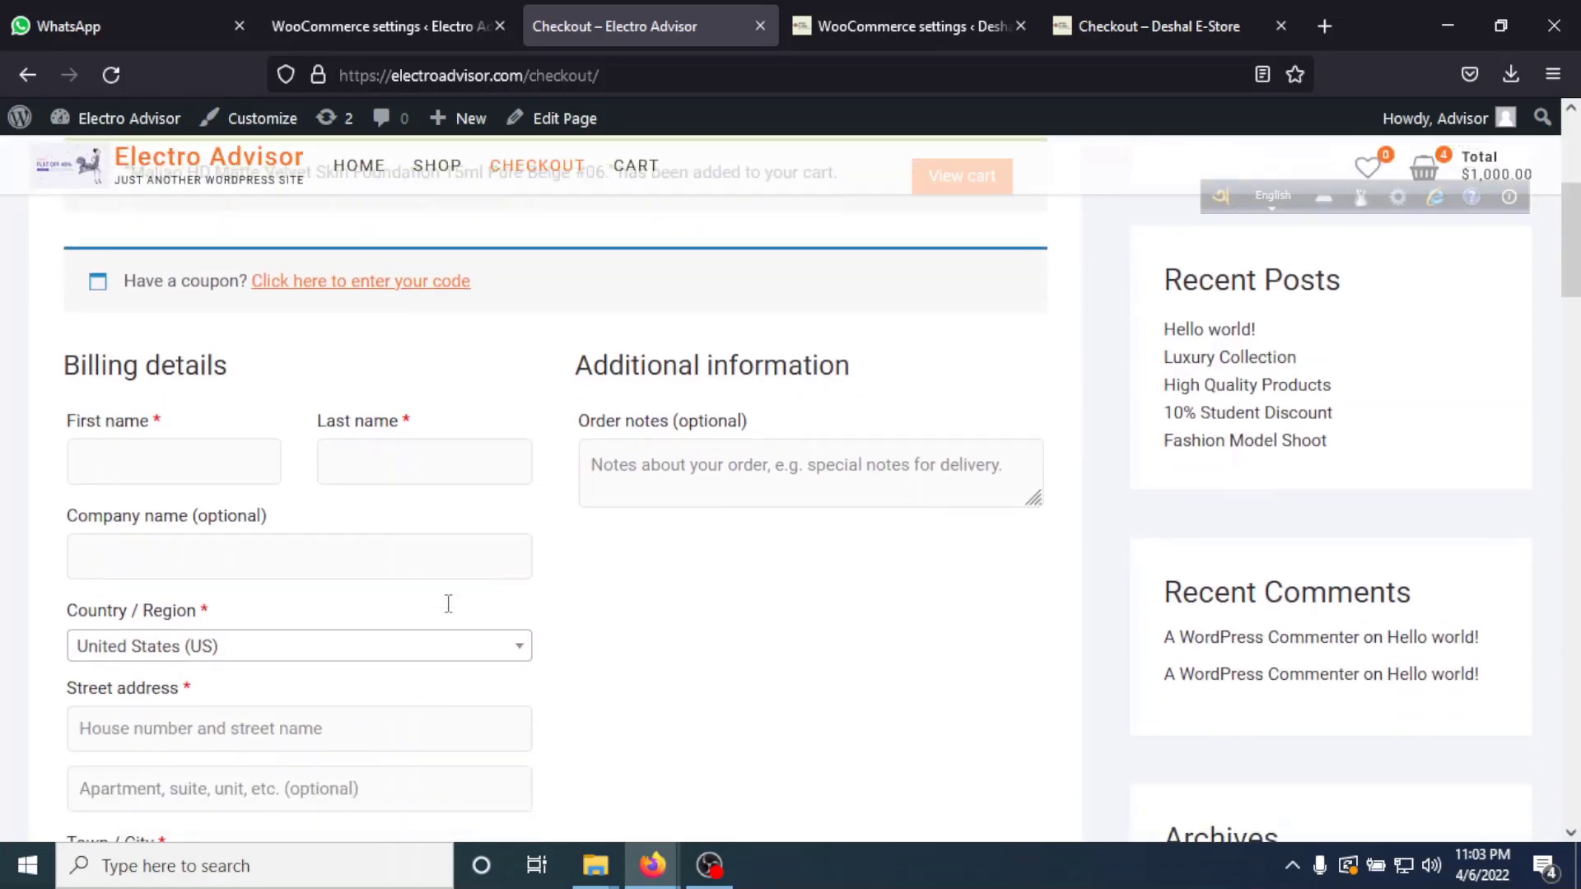
scroll(442, 620, "down", 5)
scroll(452, 629, "up", 11)
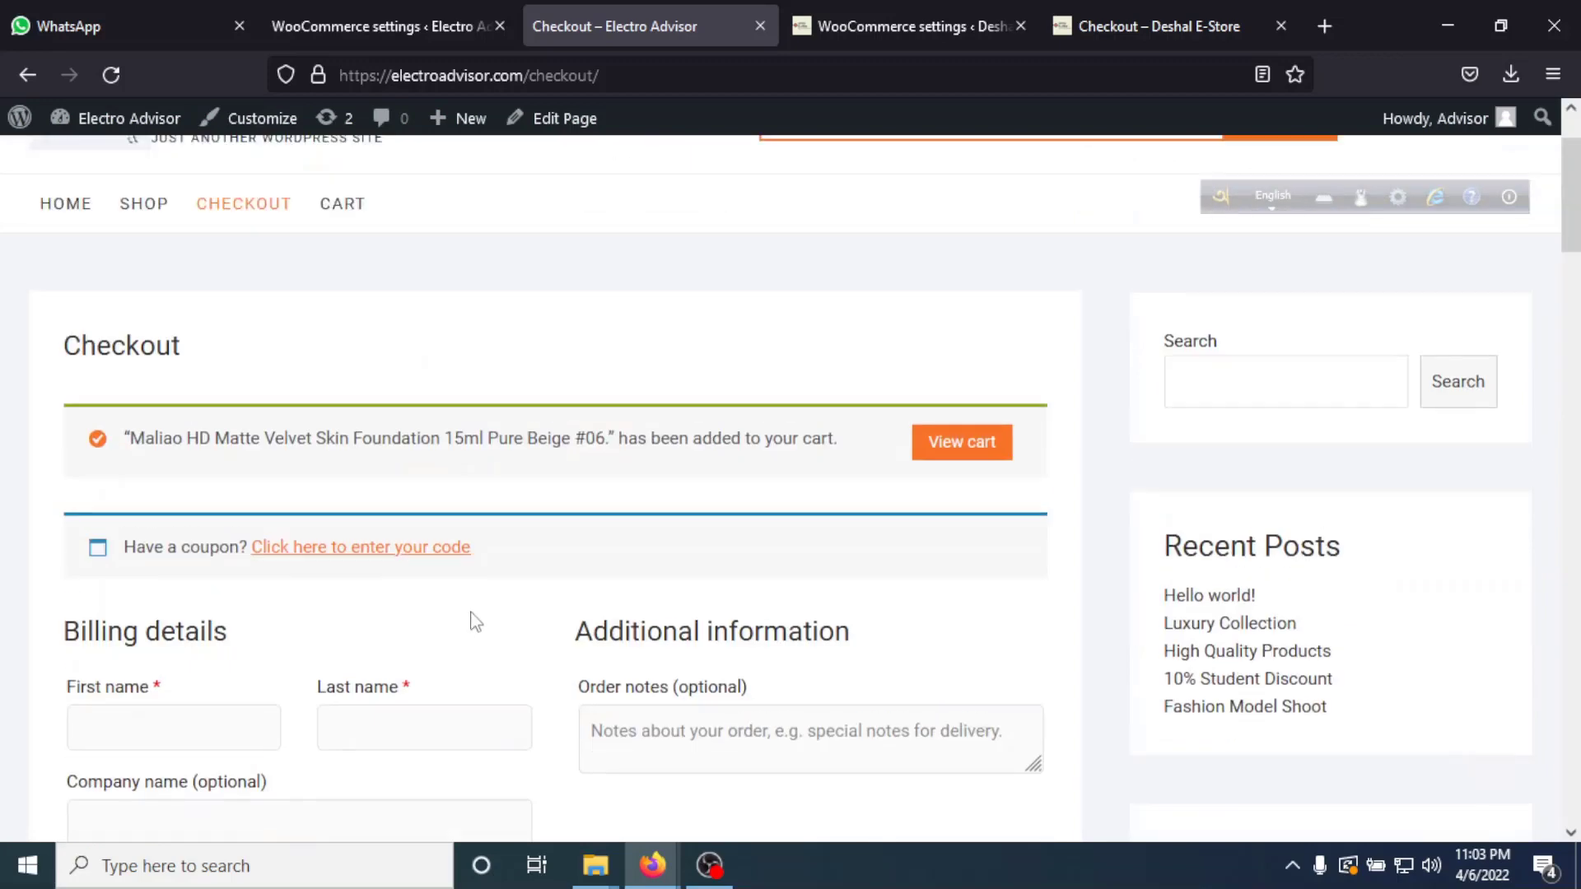
Open the MEINAIER LEMON PEEL OFF MASK 120ml product page from Best Selling Products and check its add-to-cart wording.
left_click(405, 26)
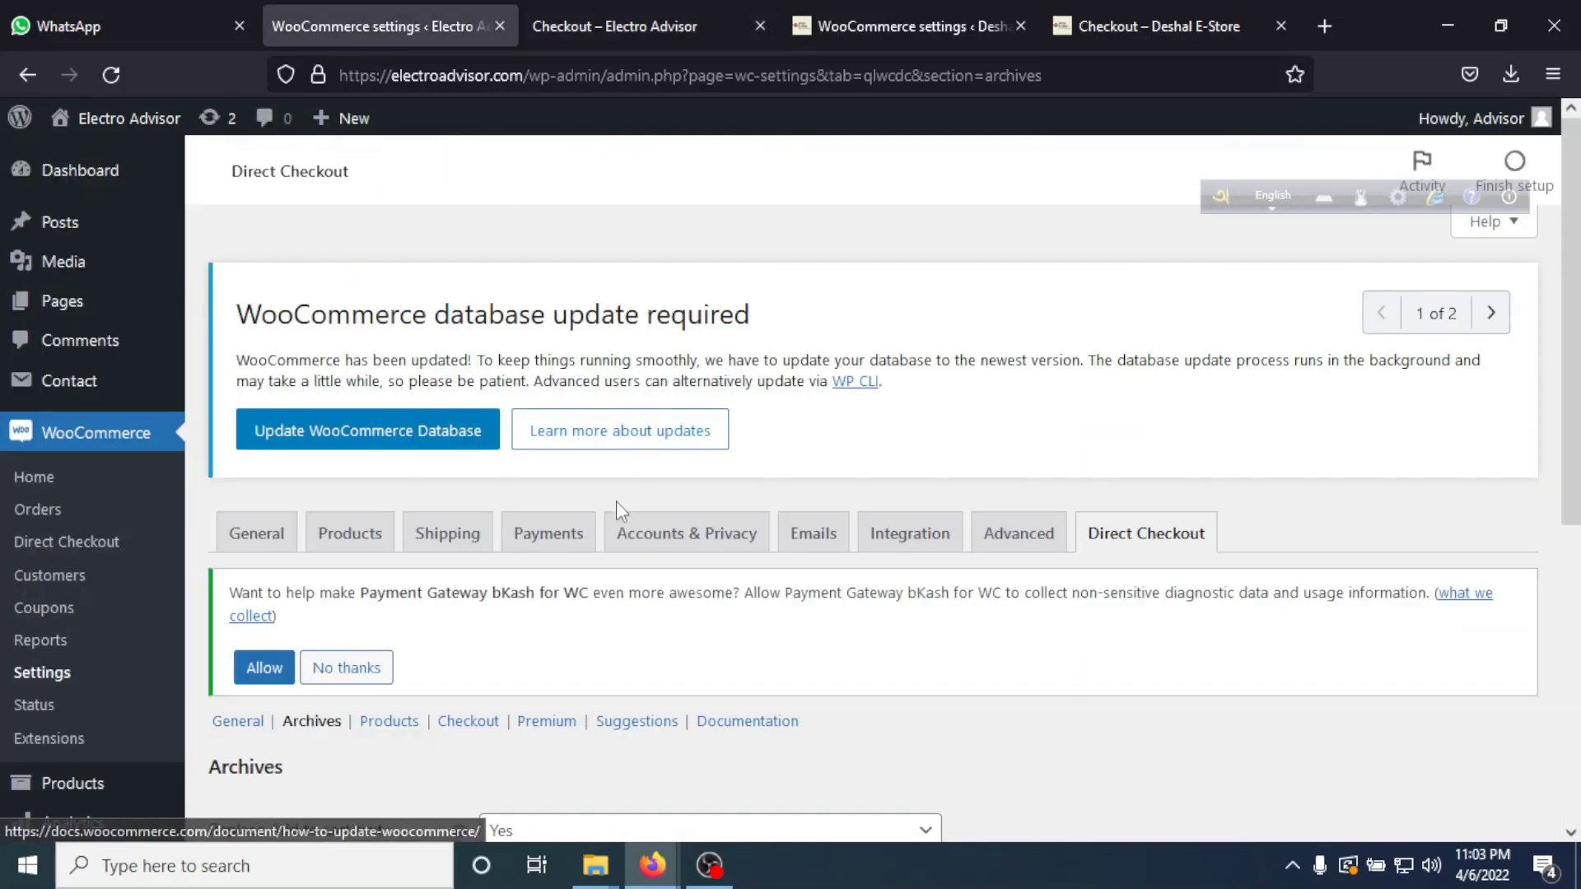
scroll(605, 527, "down", 3)
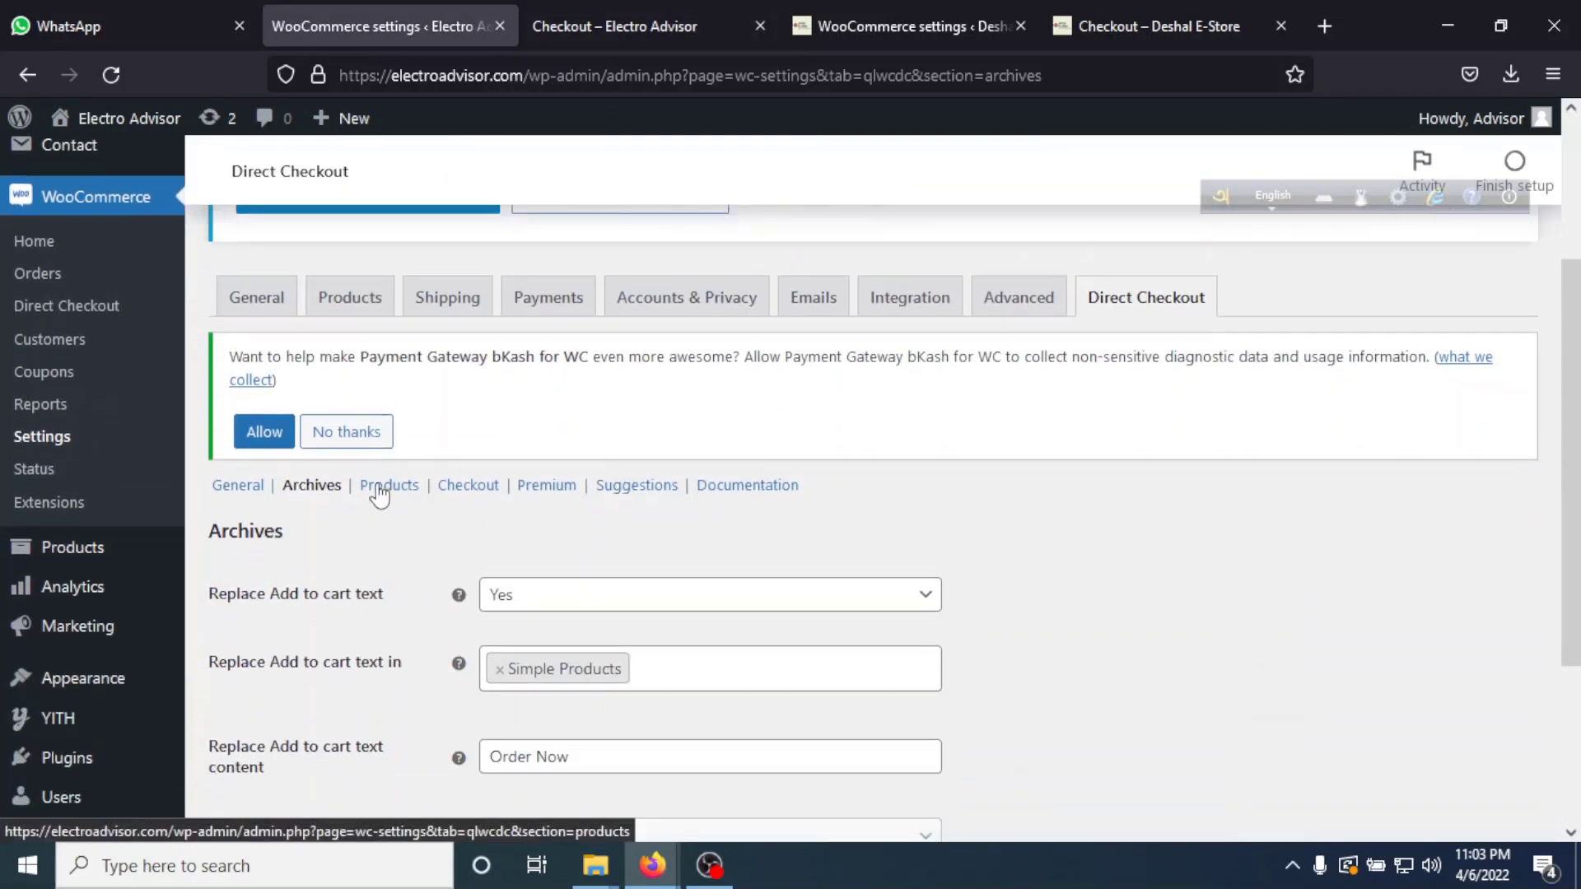
left_click(614, 24)
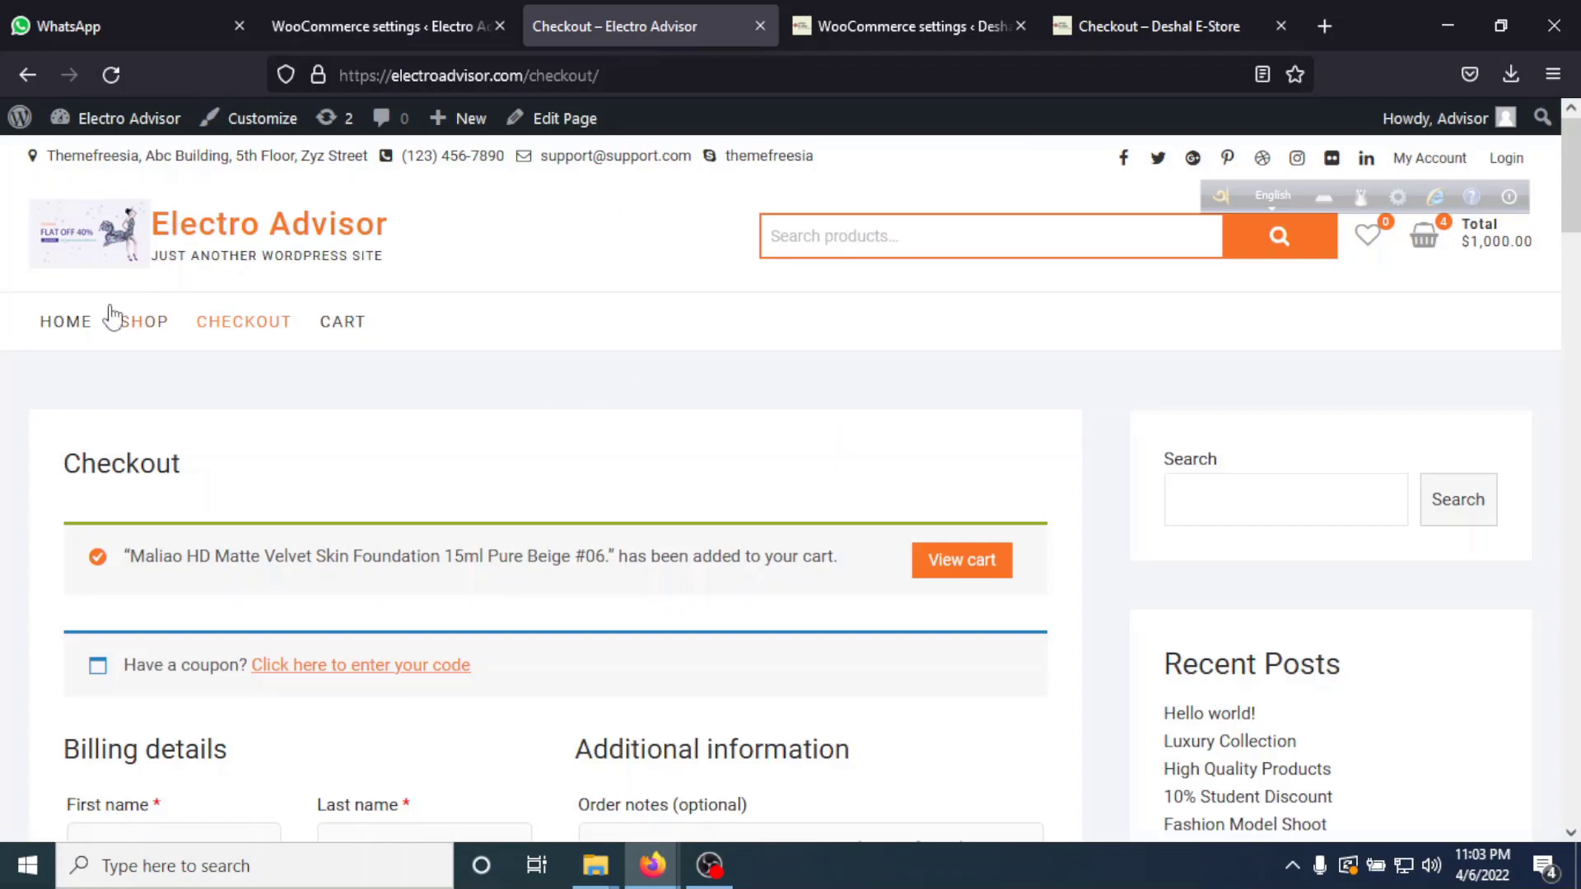
left_click(83, 329)
scroll(1115, 501, "down", 6)
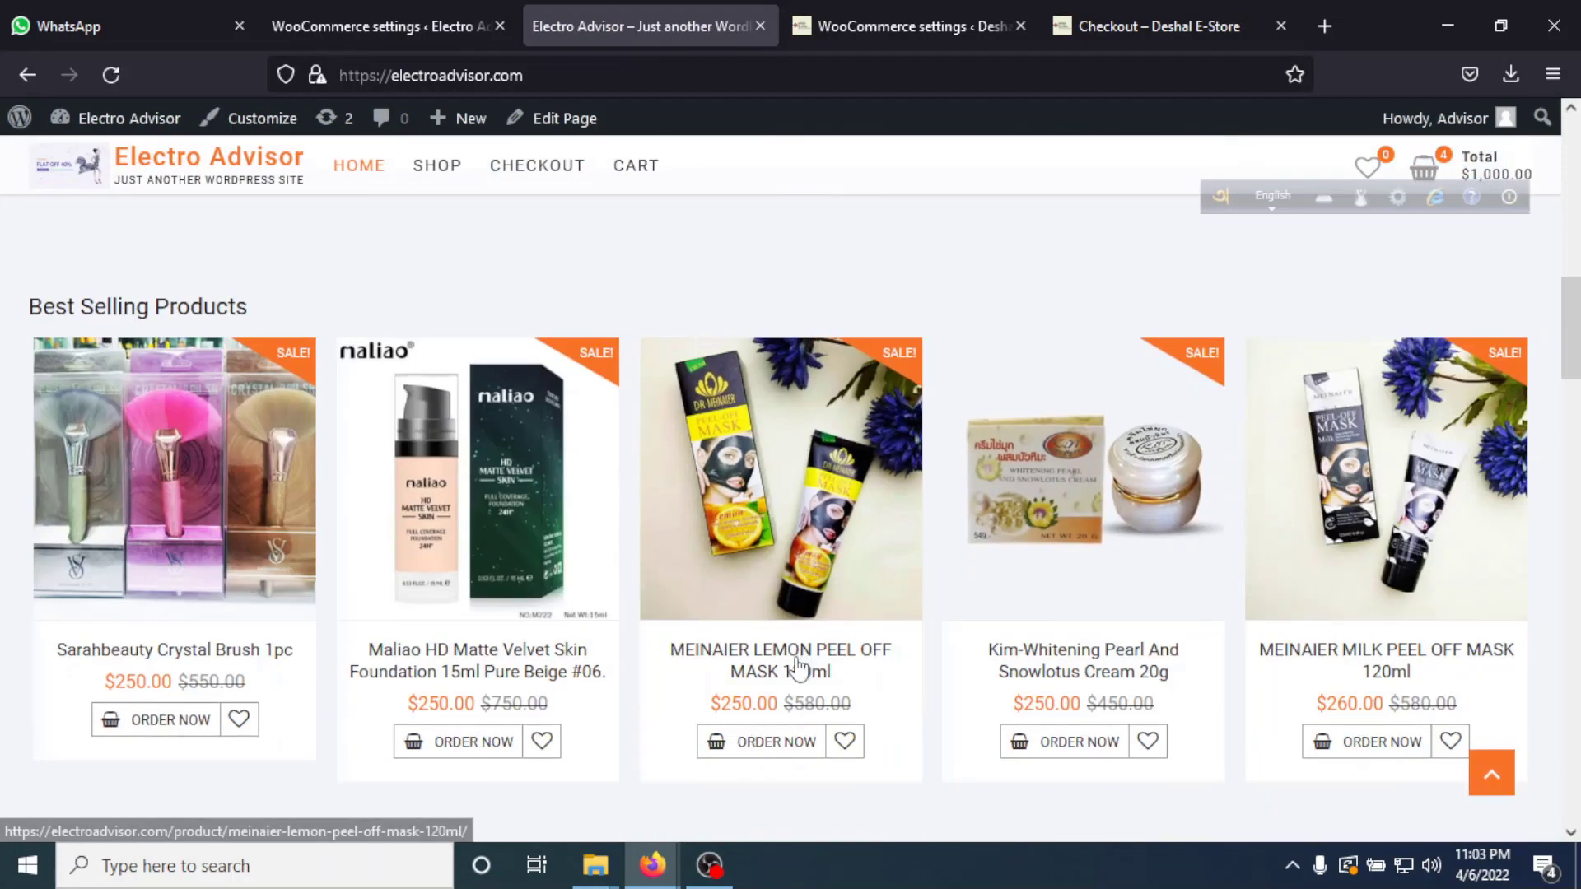
left_click(797, 667)
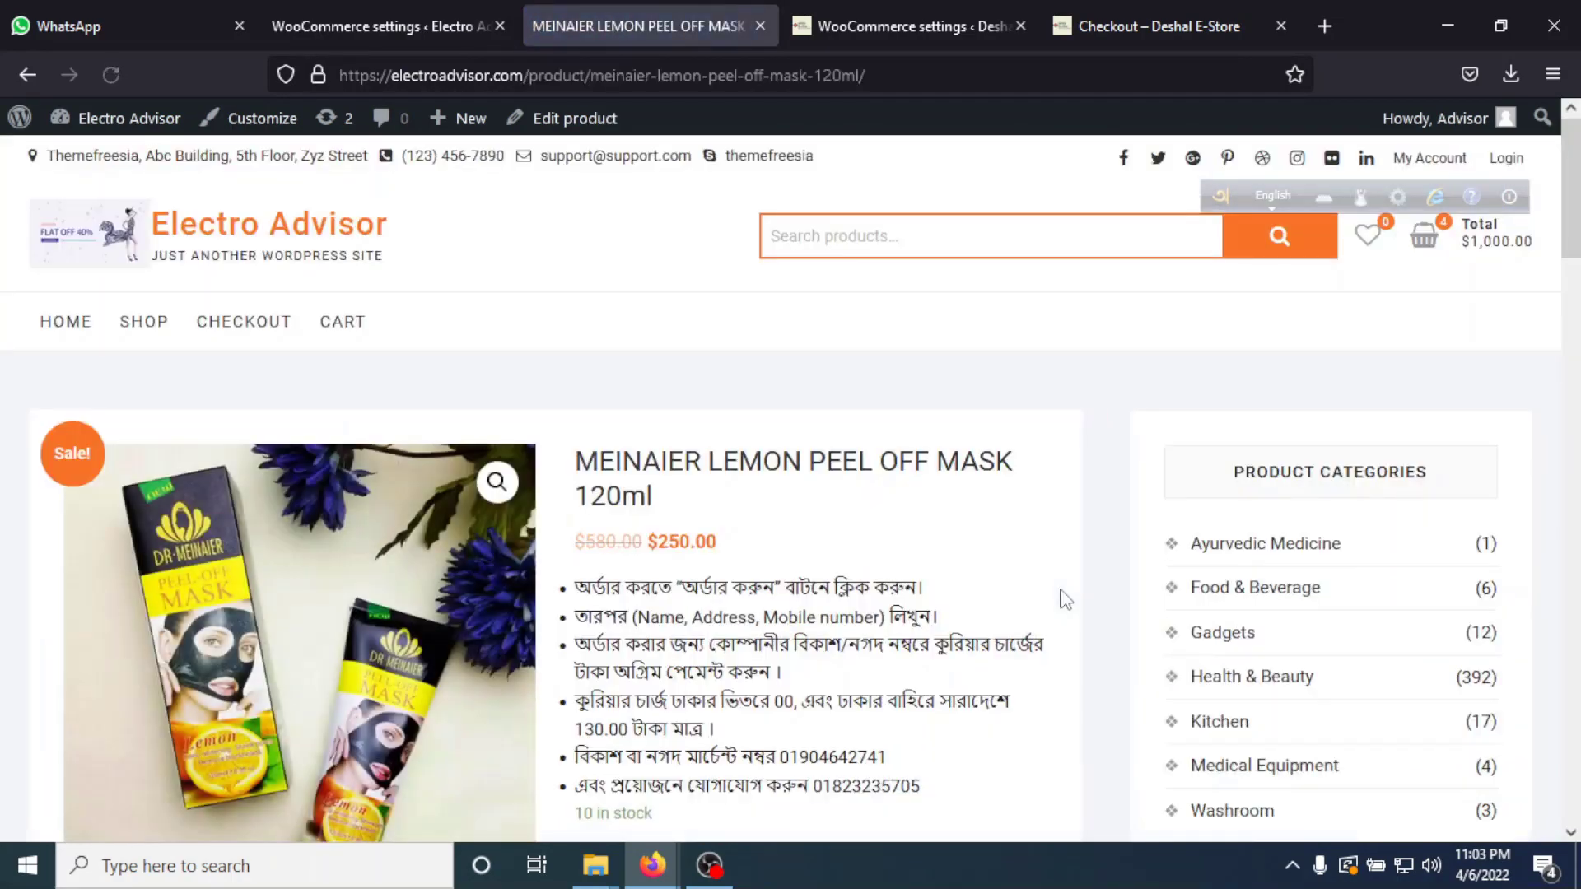
scroll(1063, 599, "down", 4)
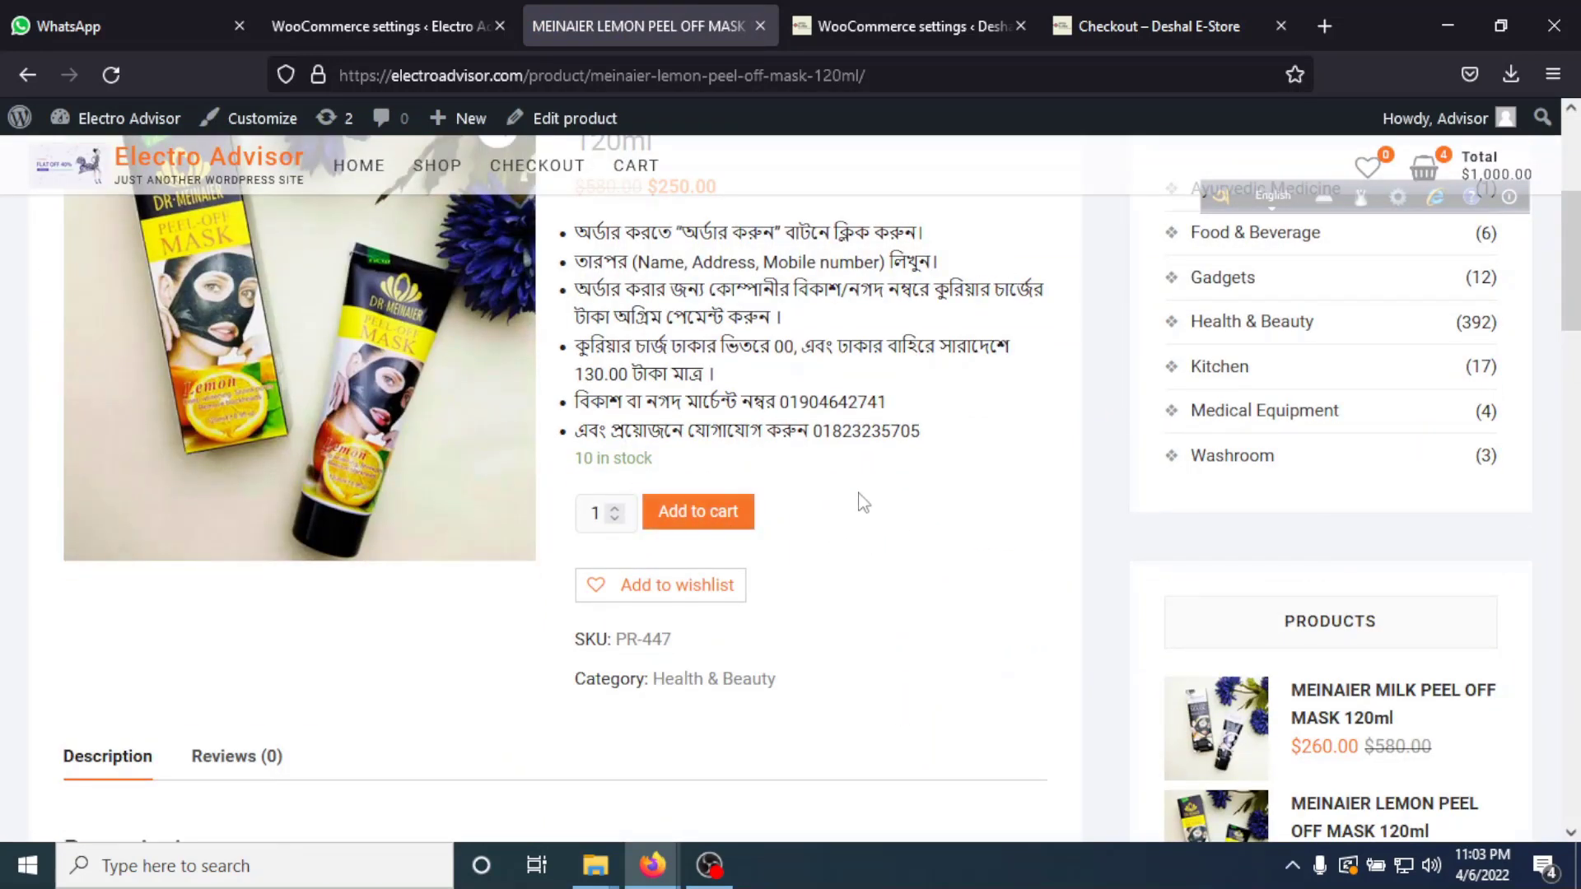
scroll(863, 501, "up", 3)
Enable replacing the Add to cart text in the Products section of Electro Advisor's Direct Checkout settings.
left_click(397, 16)
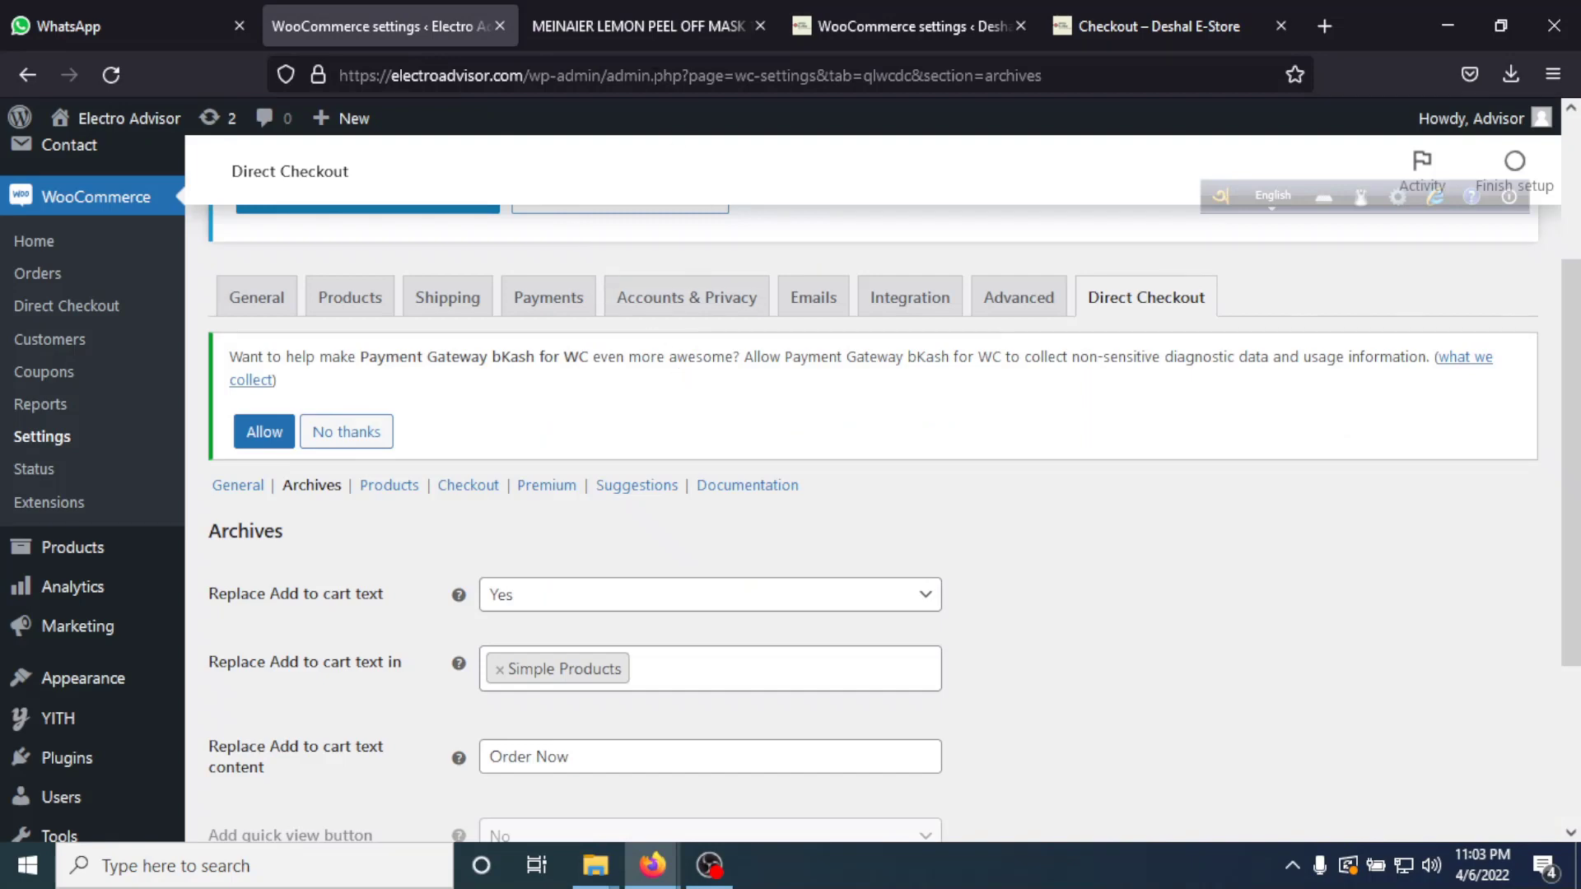
left_click(401, 493)
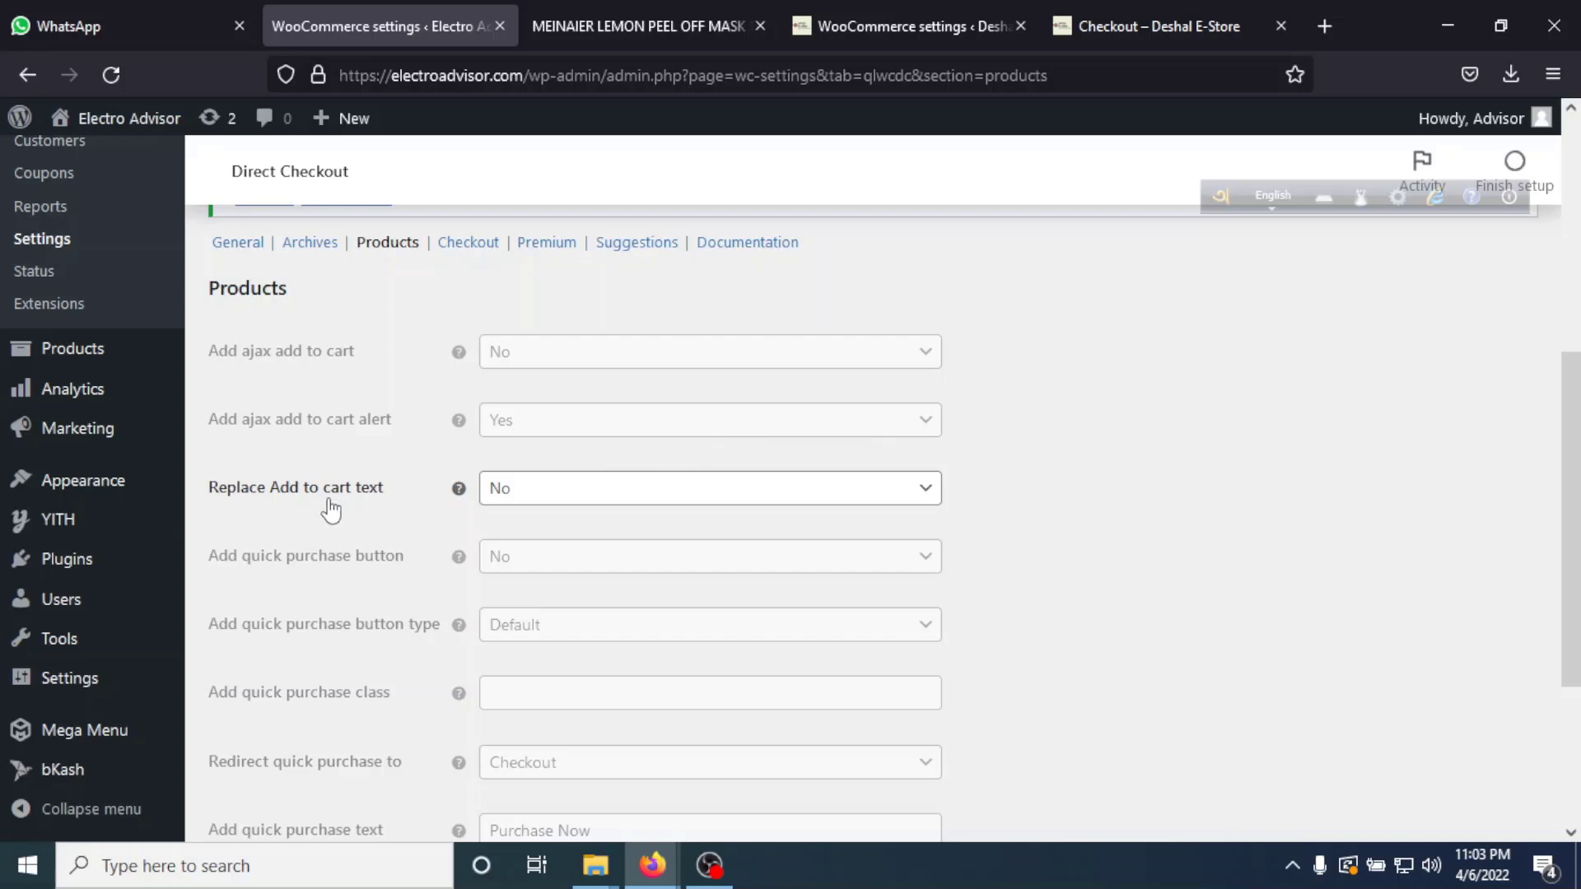
left_click(614, 493)
left_click(567, 538)
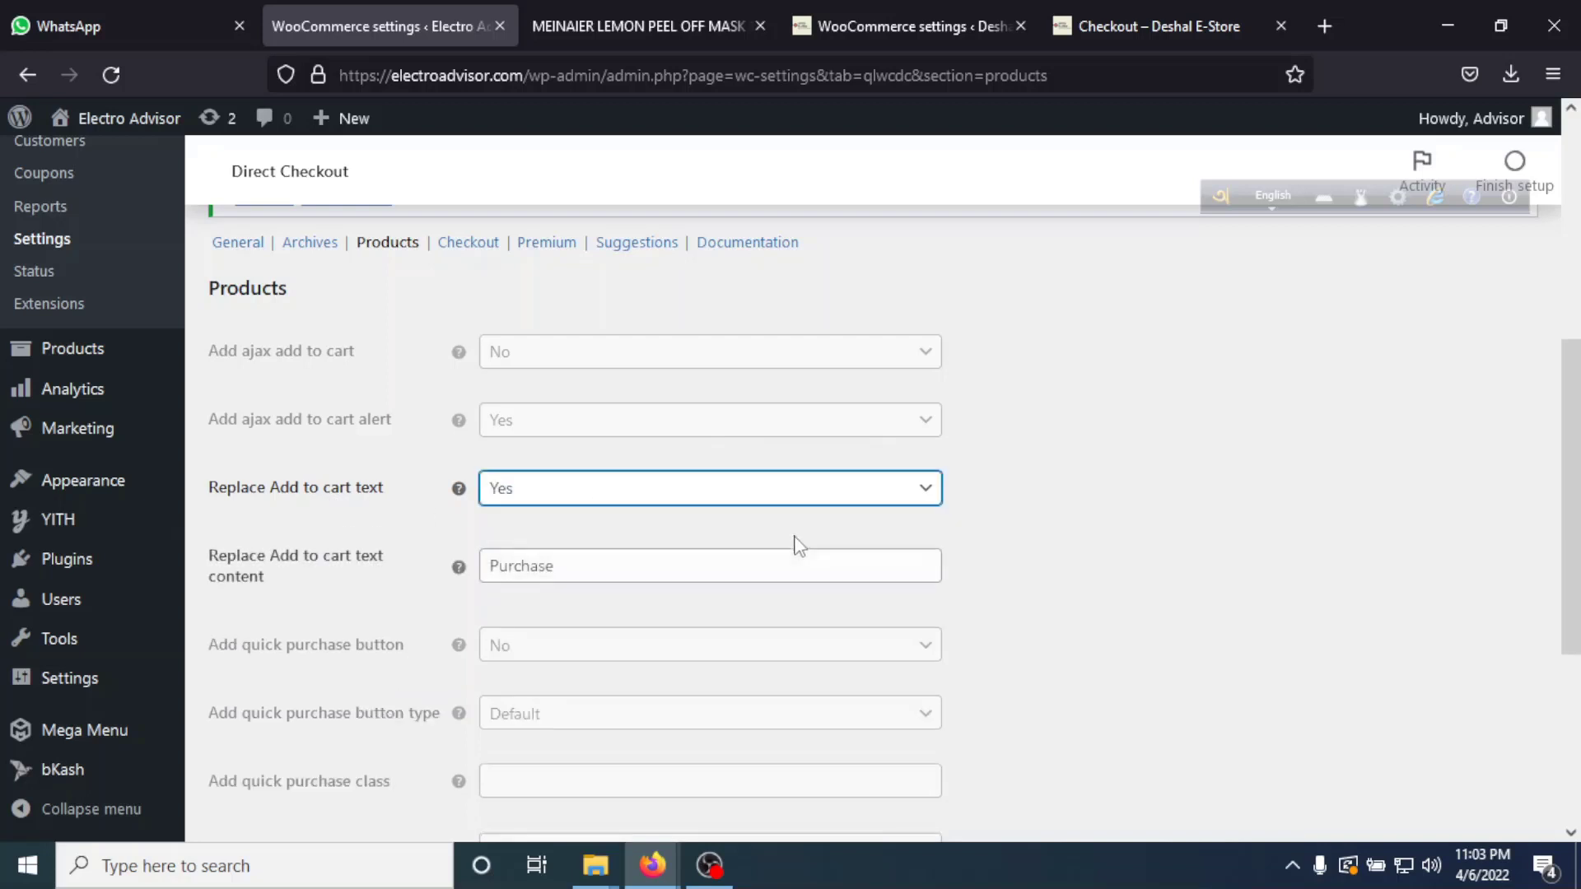
Set the single-product replacement Add to cart text content to "Order Now" and save the Products settings.
key("Tab")
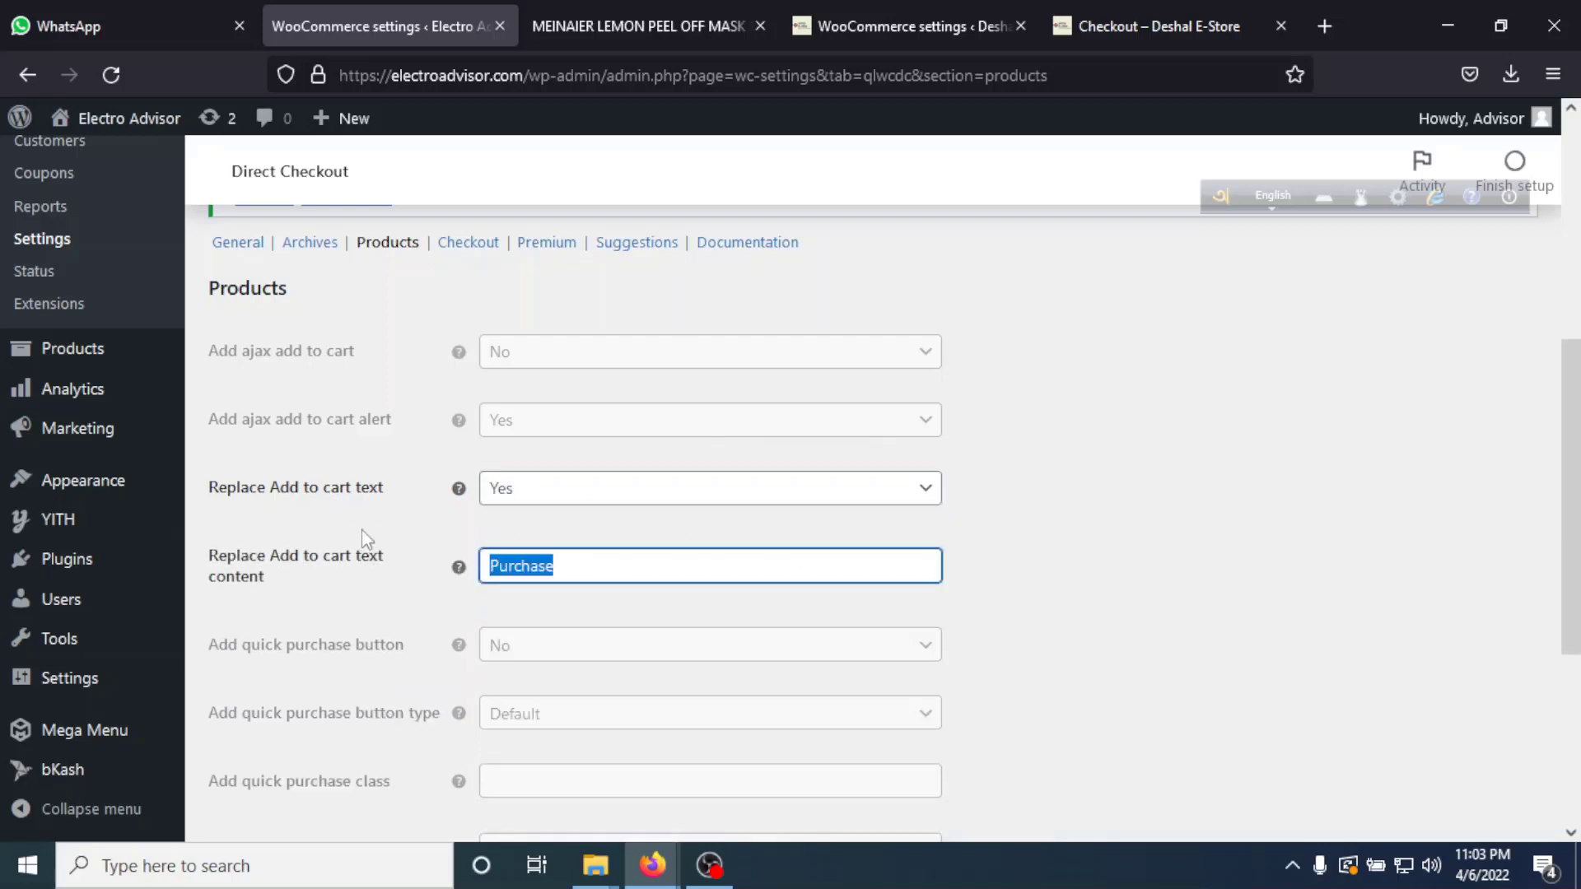
type("Order Now")
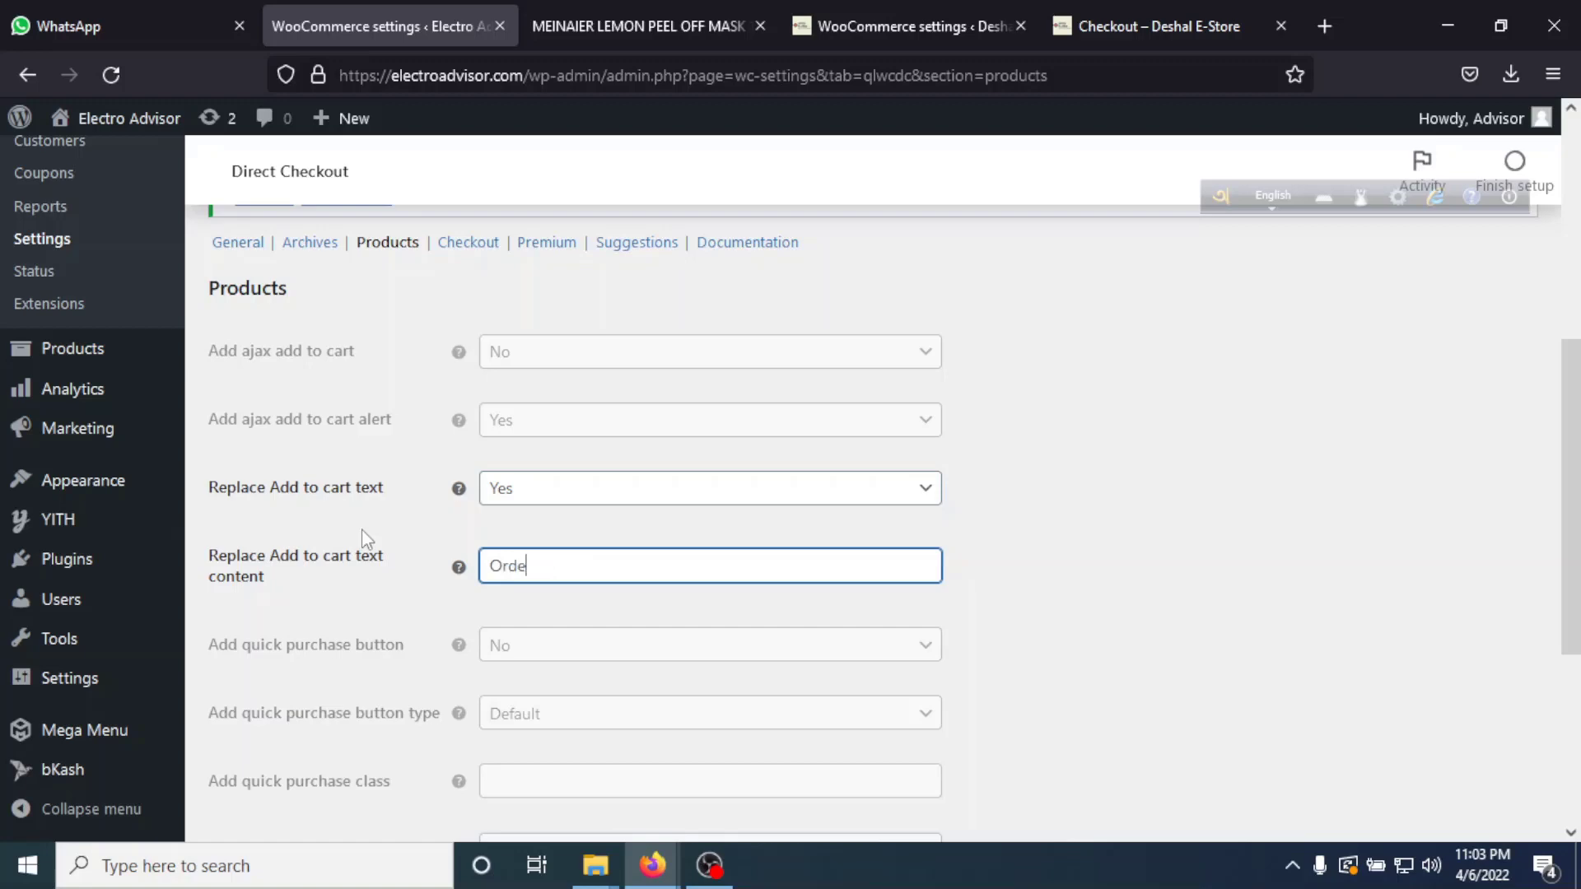
scroll(765, 581, "down", 1)
scroll(765, 582, "down", 4)
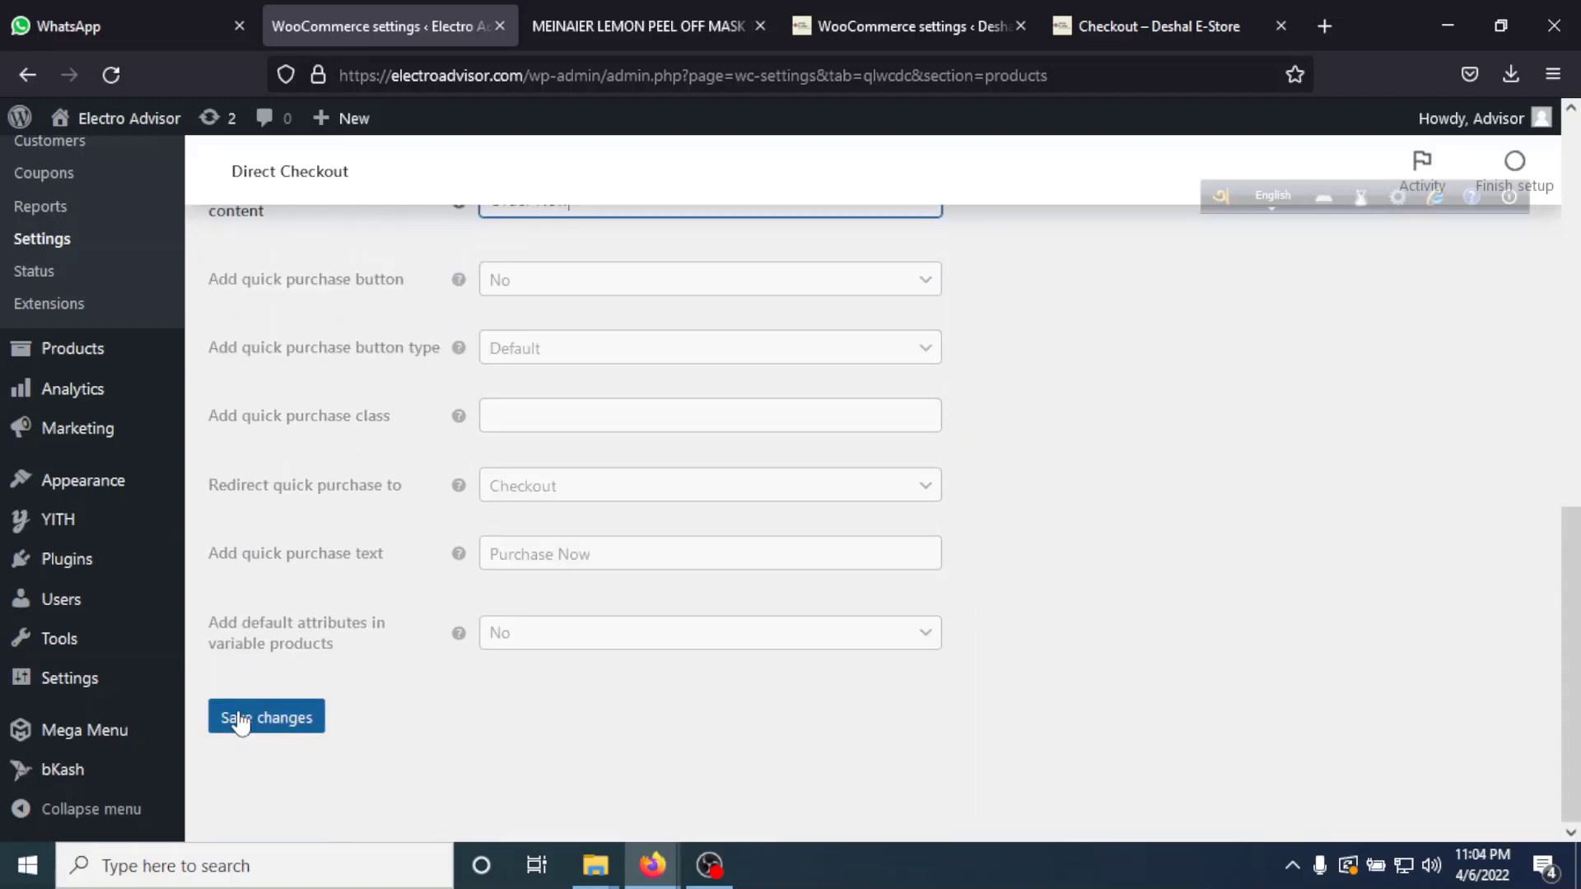
left_click(243, 722)
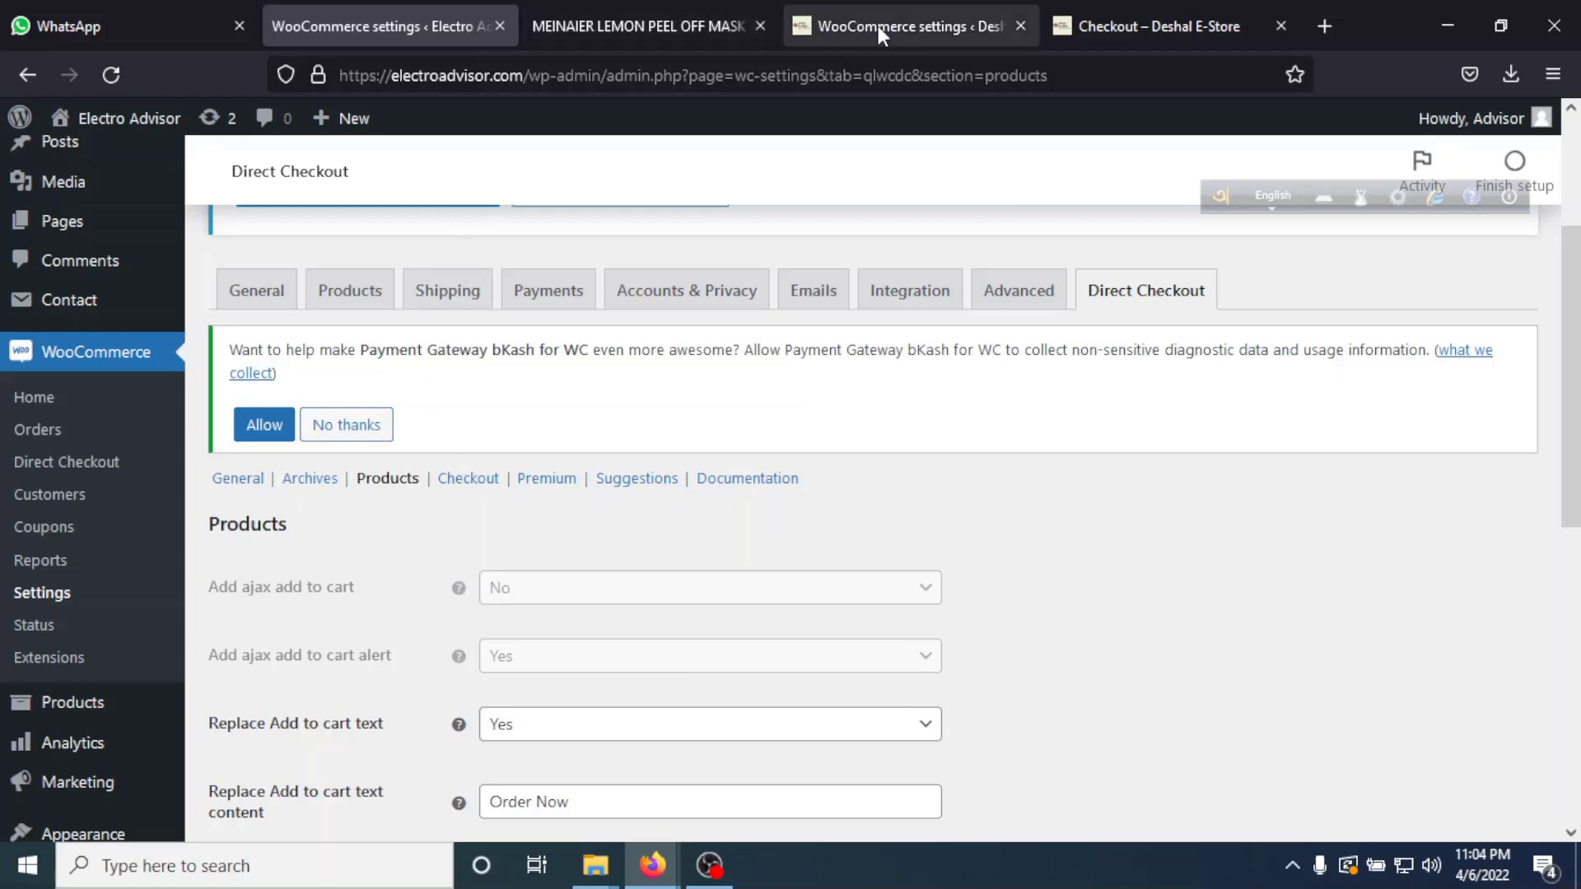
Reload the MEINAIER LEMON PEEL OFF MASK 120ml product page and order one unit of it.
left_click(664, 27)
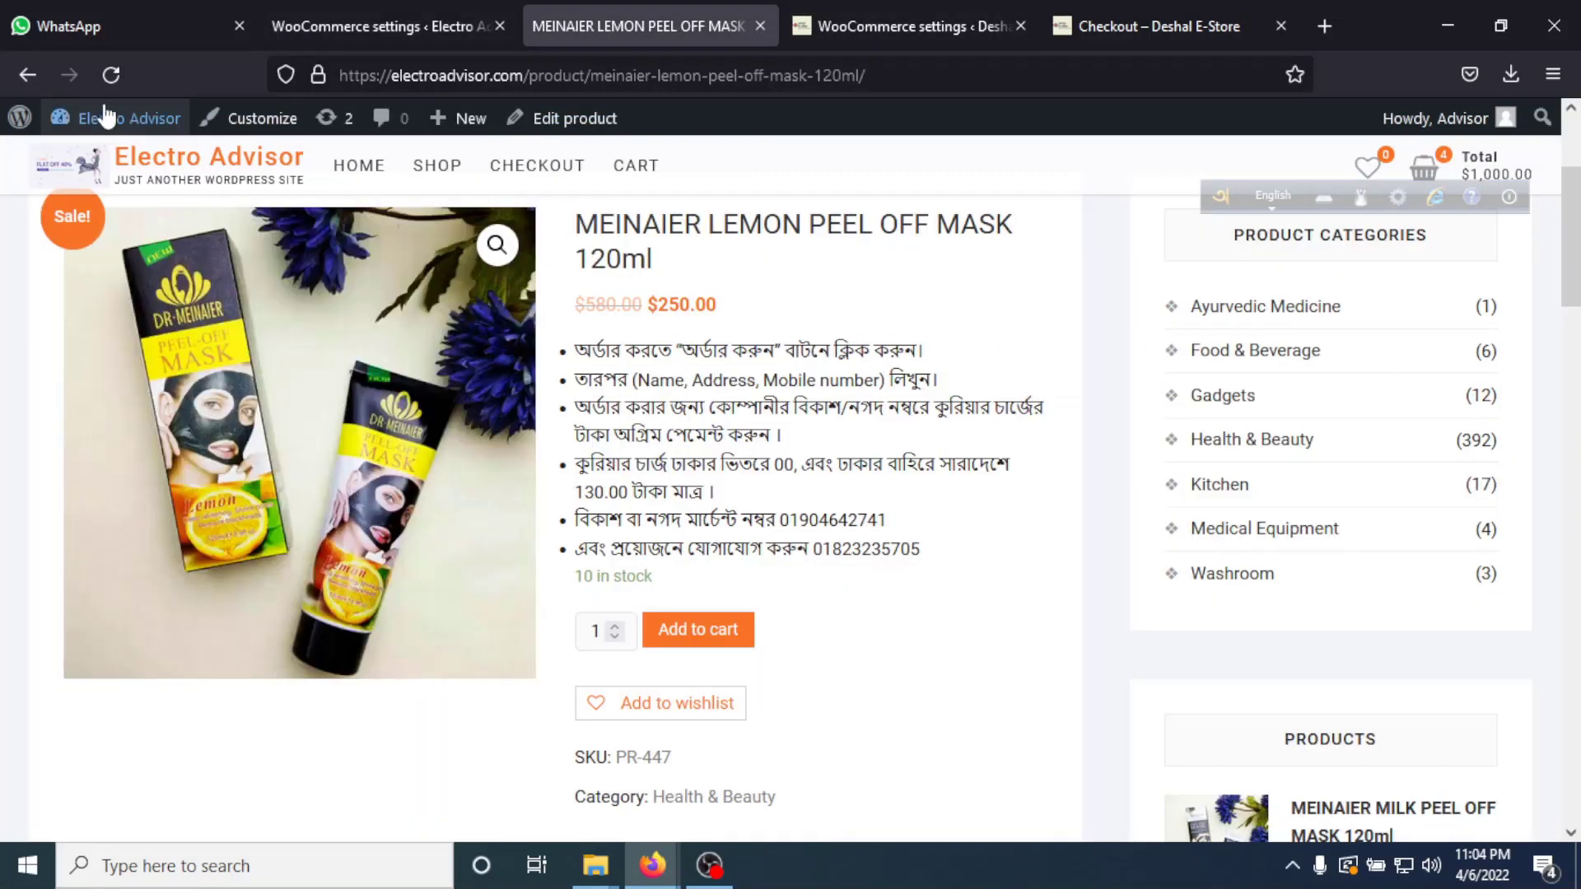
key("F5")
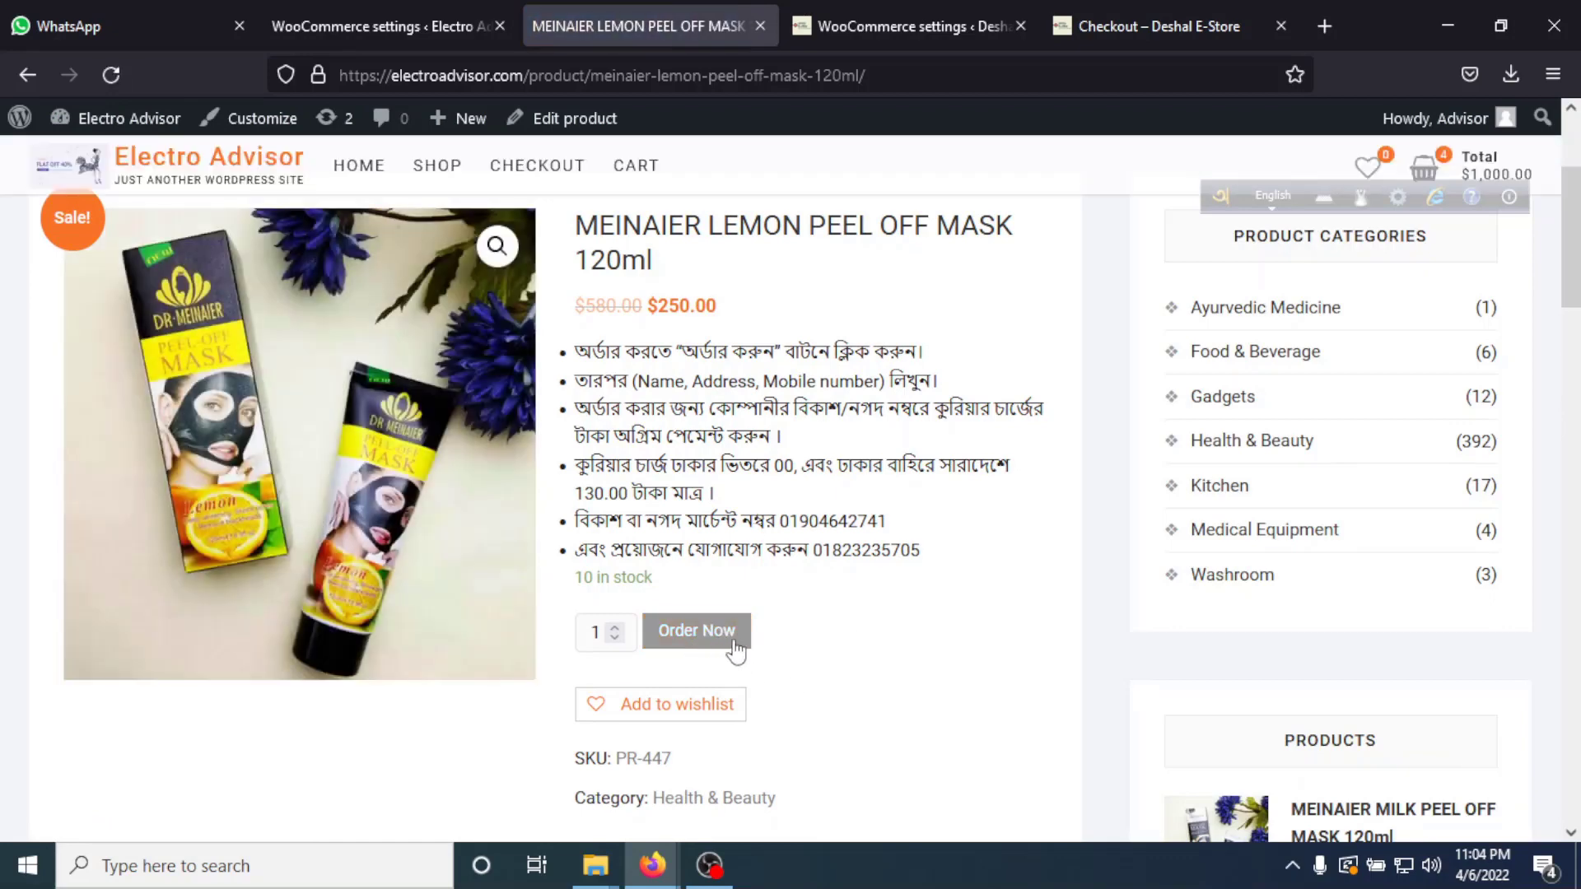
left_click(708, 641)
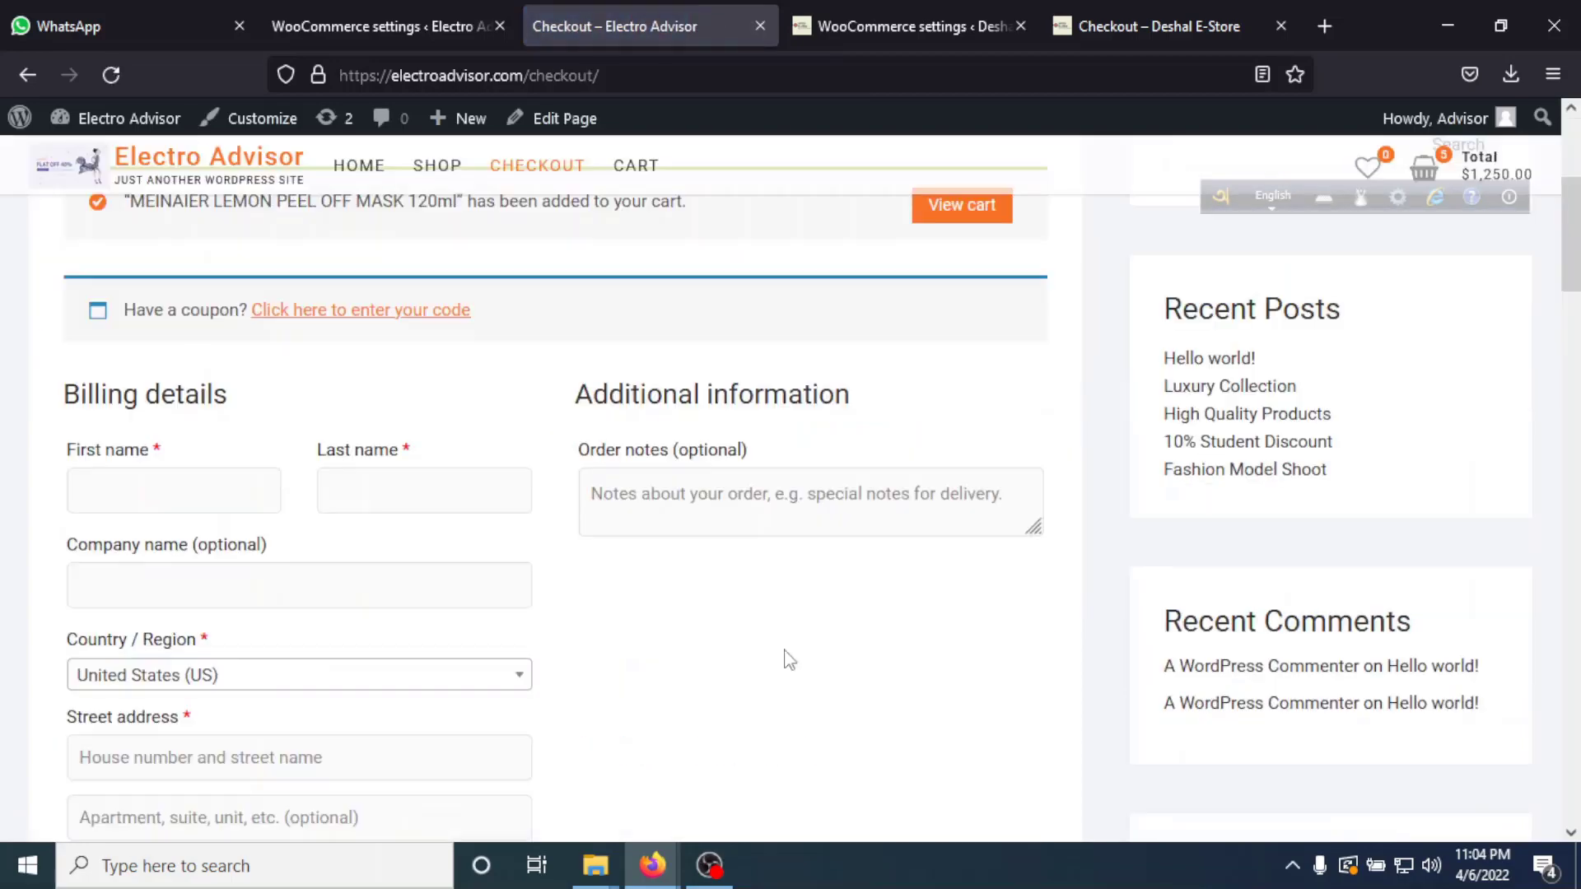
Examine the Electro Advisor checkout page from the cart notice through the billing details to the order section.
scroll(644, 647, "down", 14)
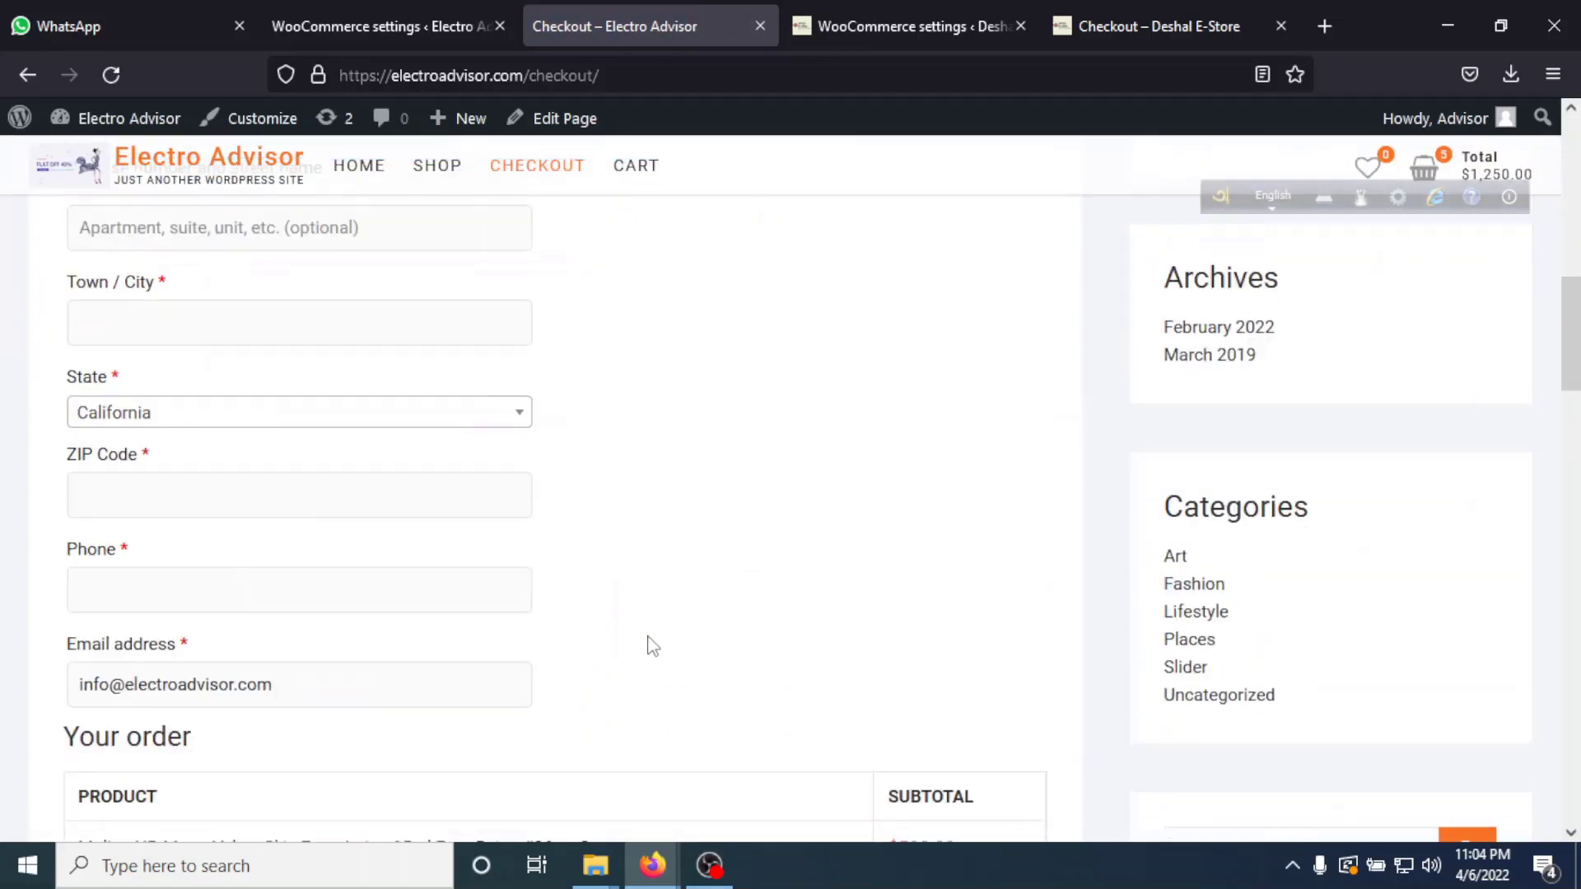
scroll(650, 642, "up", 15)
scroll(601, 687, "down", 7)
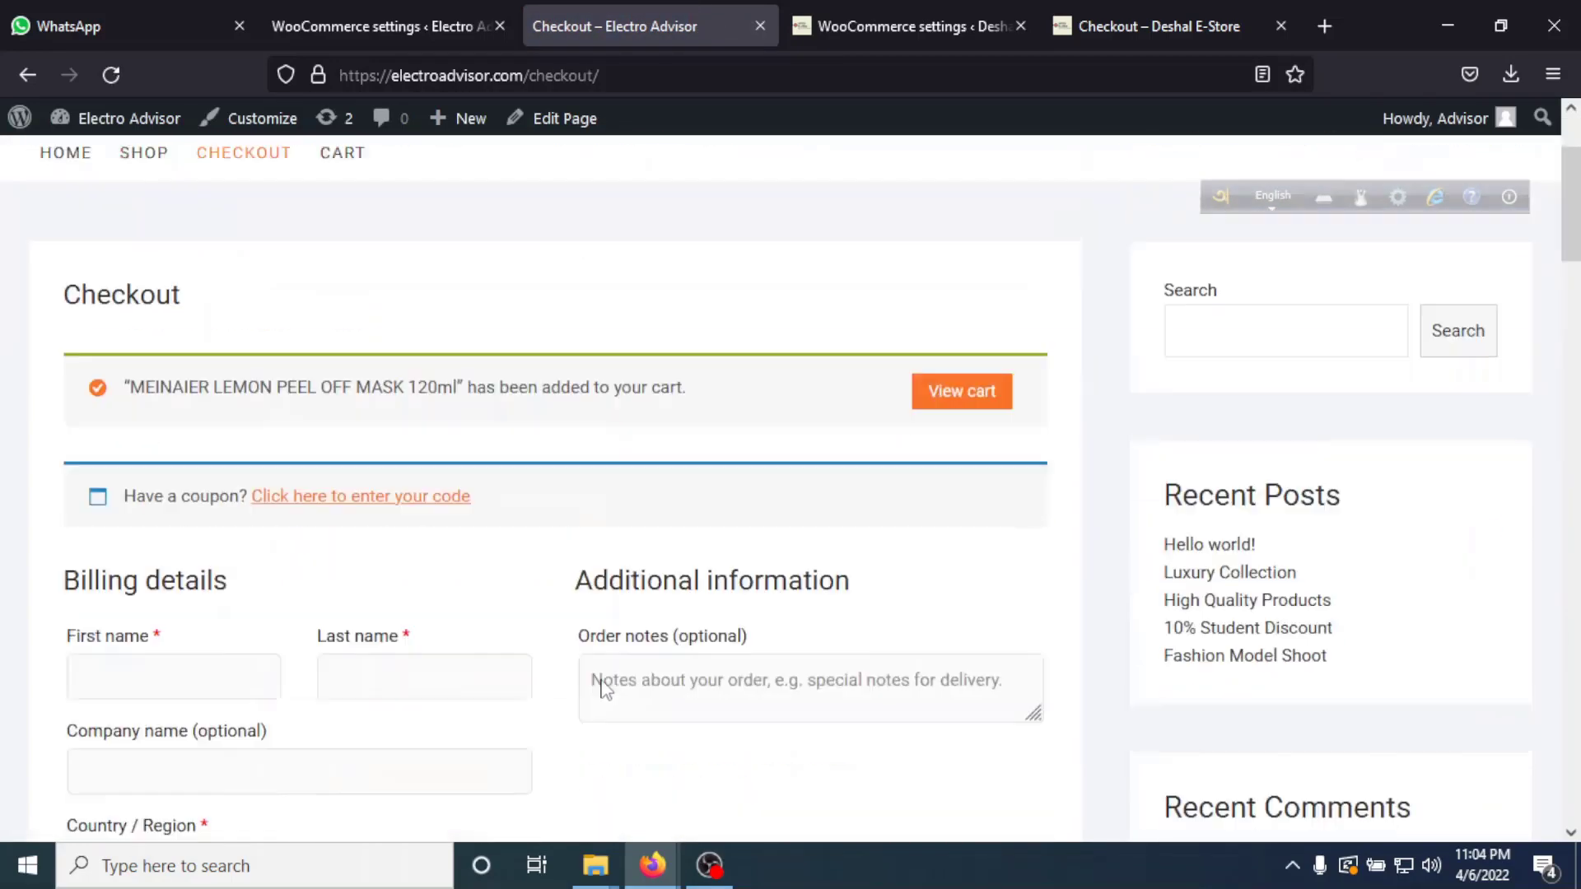
scroll(420, 611, "up", 1)
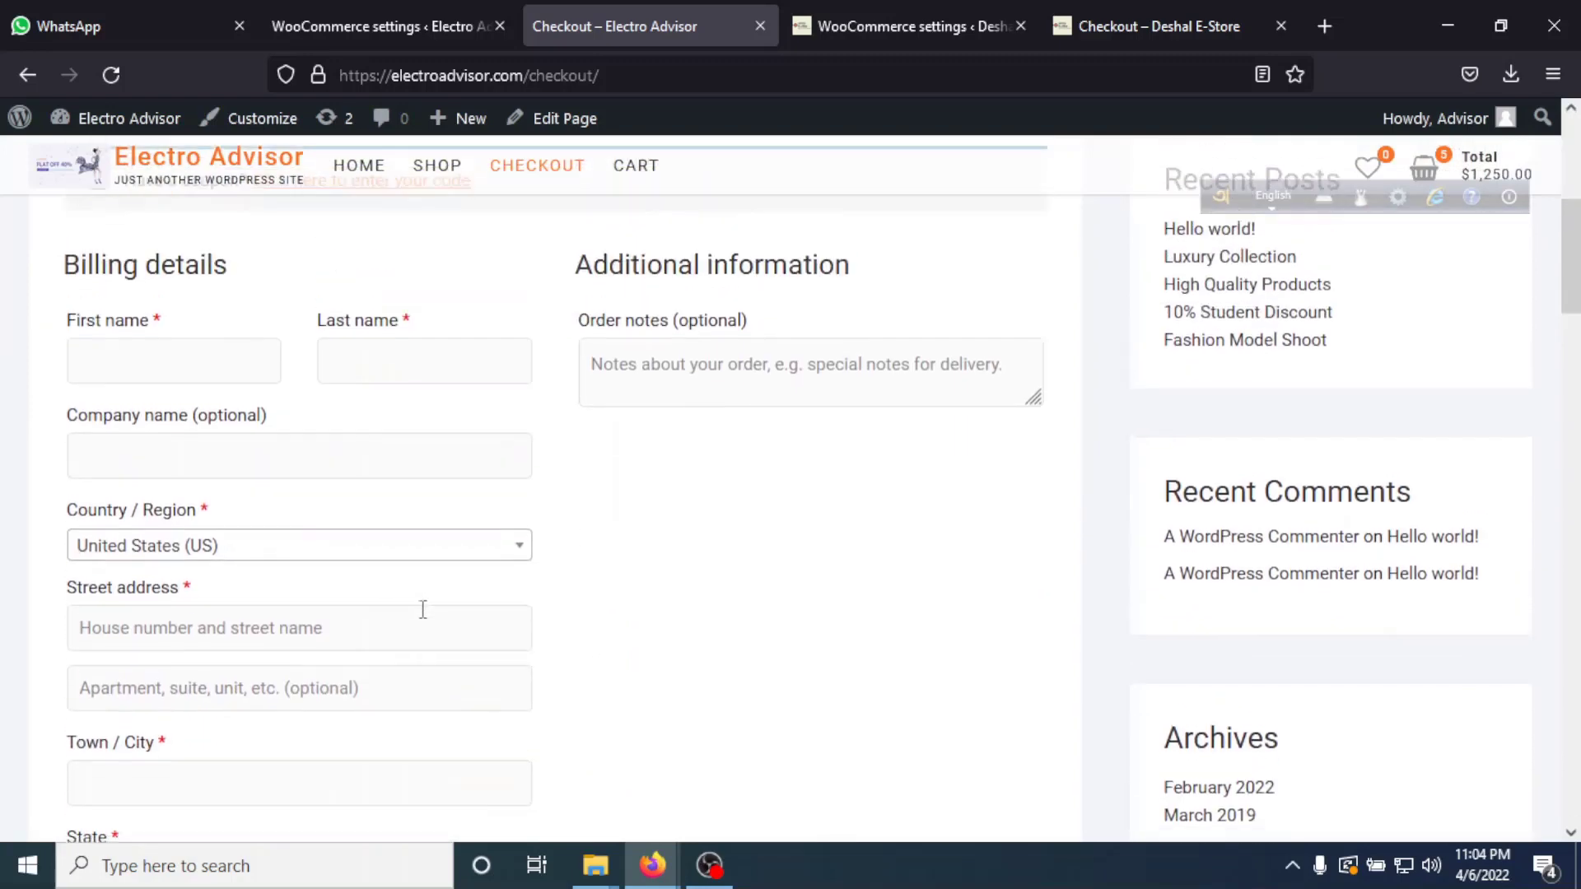
scroll(171, 393, "down", 5)
scroll(507, 666, "up", 8)
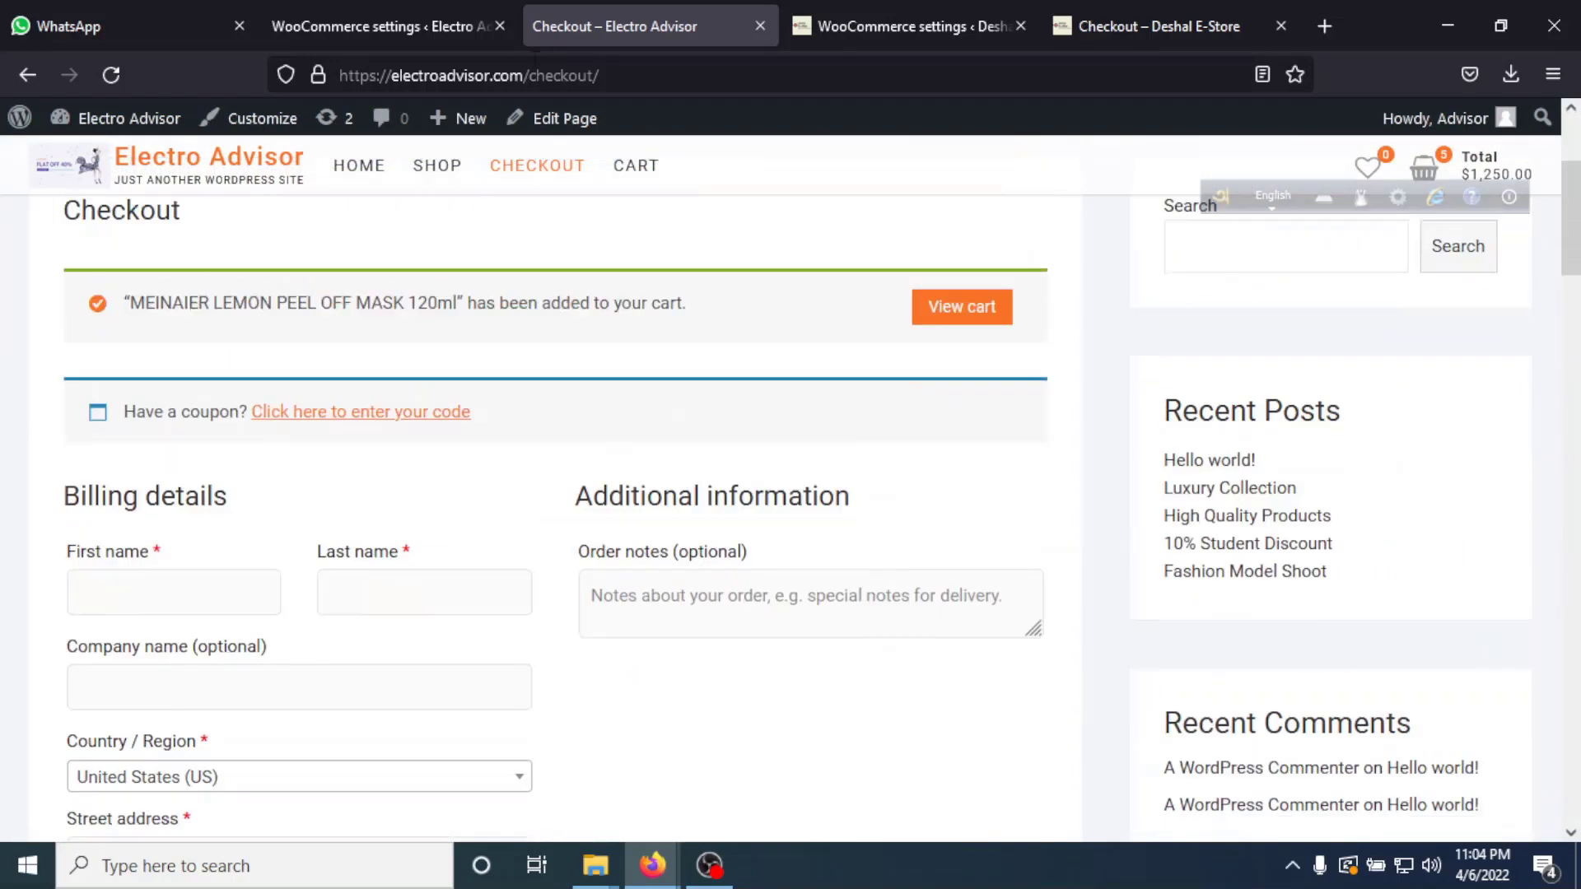
Review the quick purchase and remaining options in Electro Advisor's Direct Checkout Products settings.
left_click(379, 27)
scroll(645, 637, "down", 3)
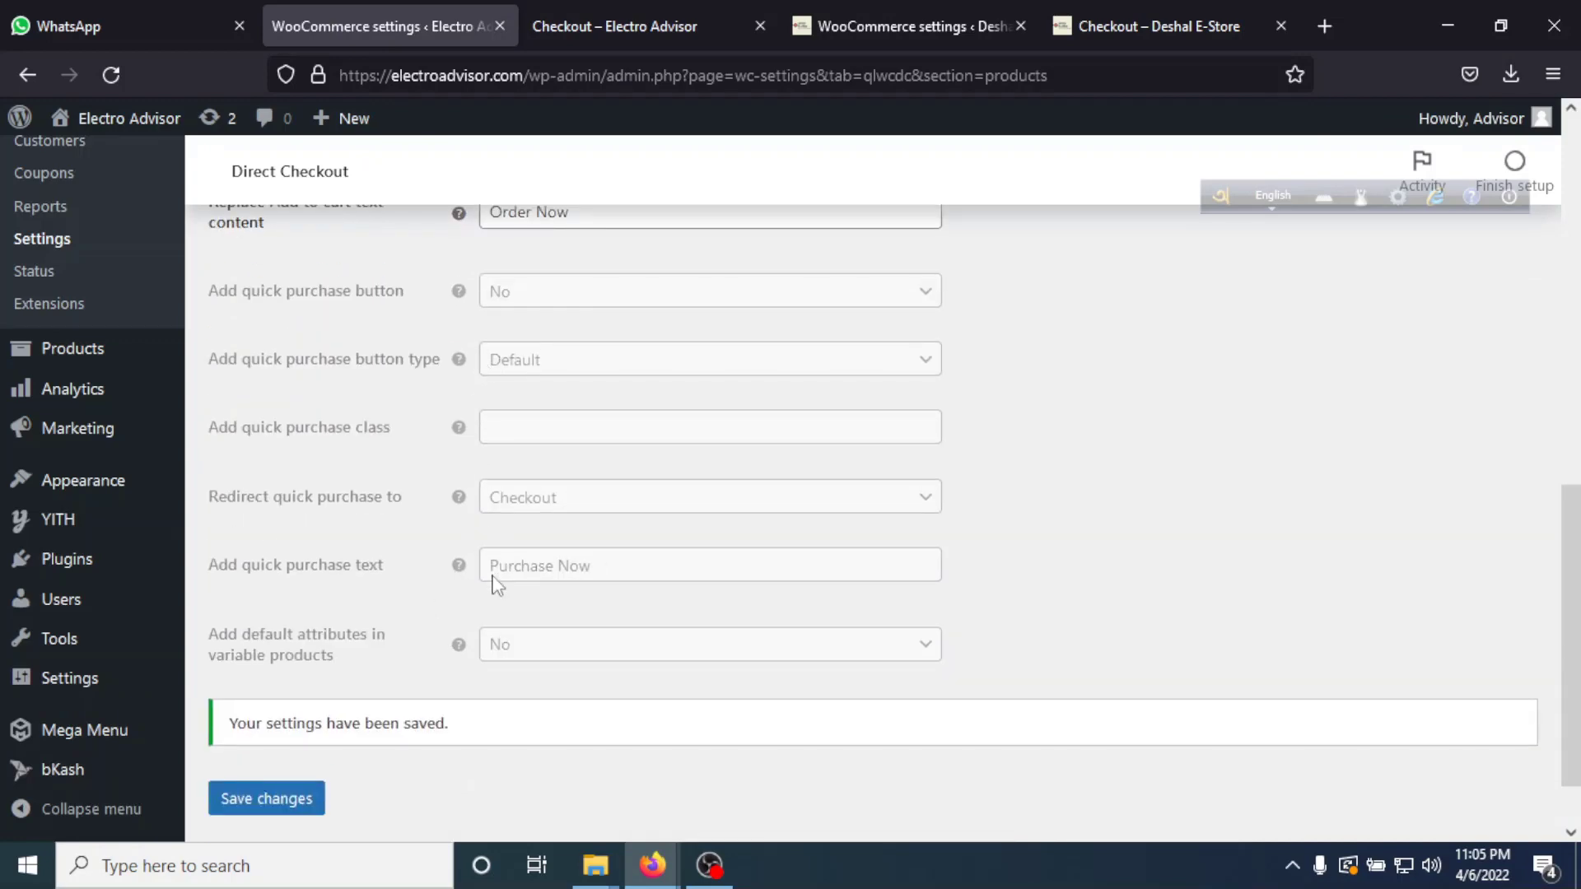
scroll(525, 593, "up", 3)
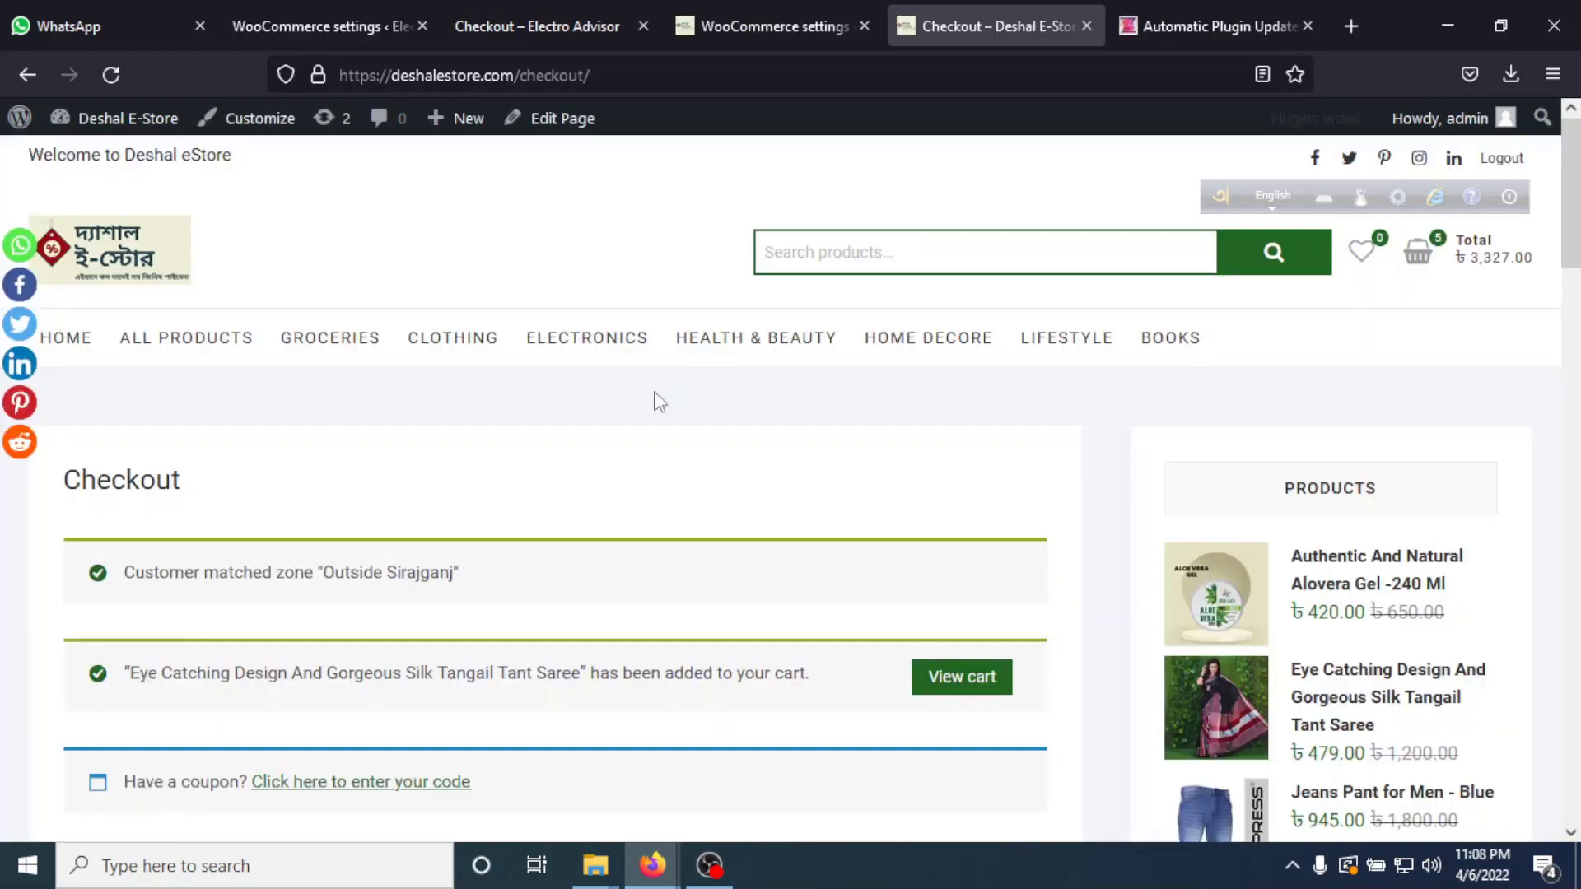
Examine the notices and billing details on Deshal E-Store's checkout page for comparison.
scroll(642, 428, "down", 4)
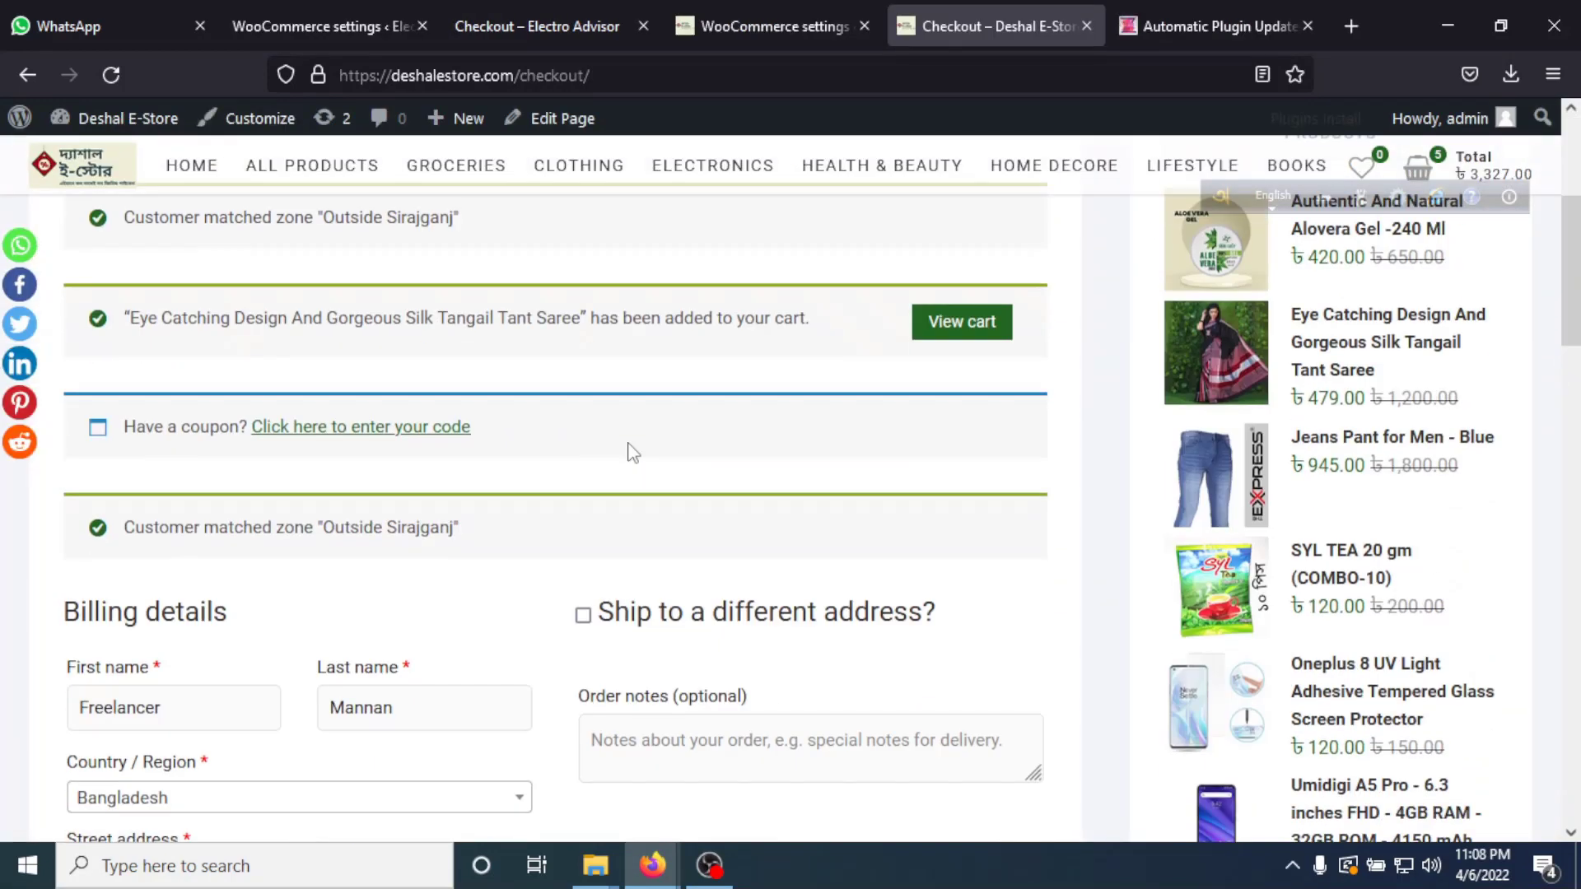
scroll(609, 453, "up", 5)
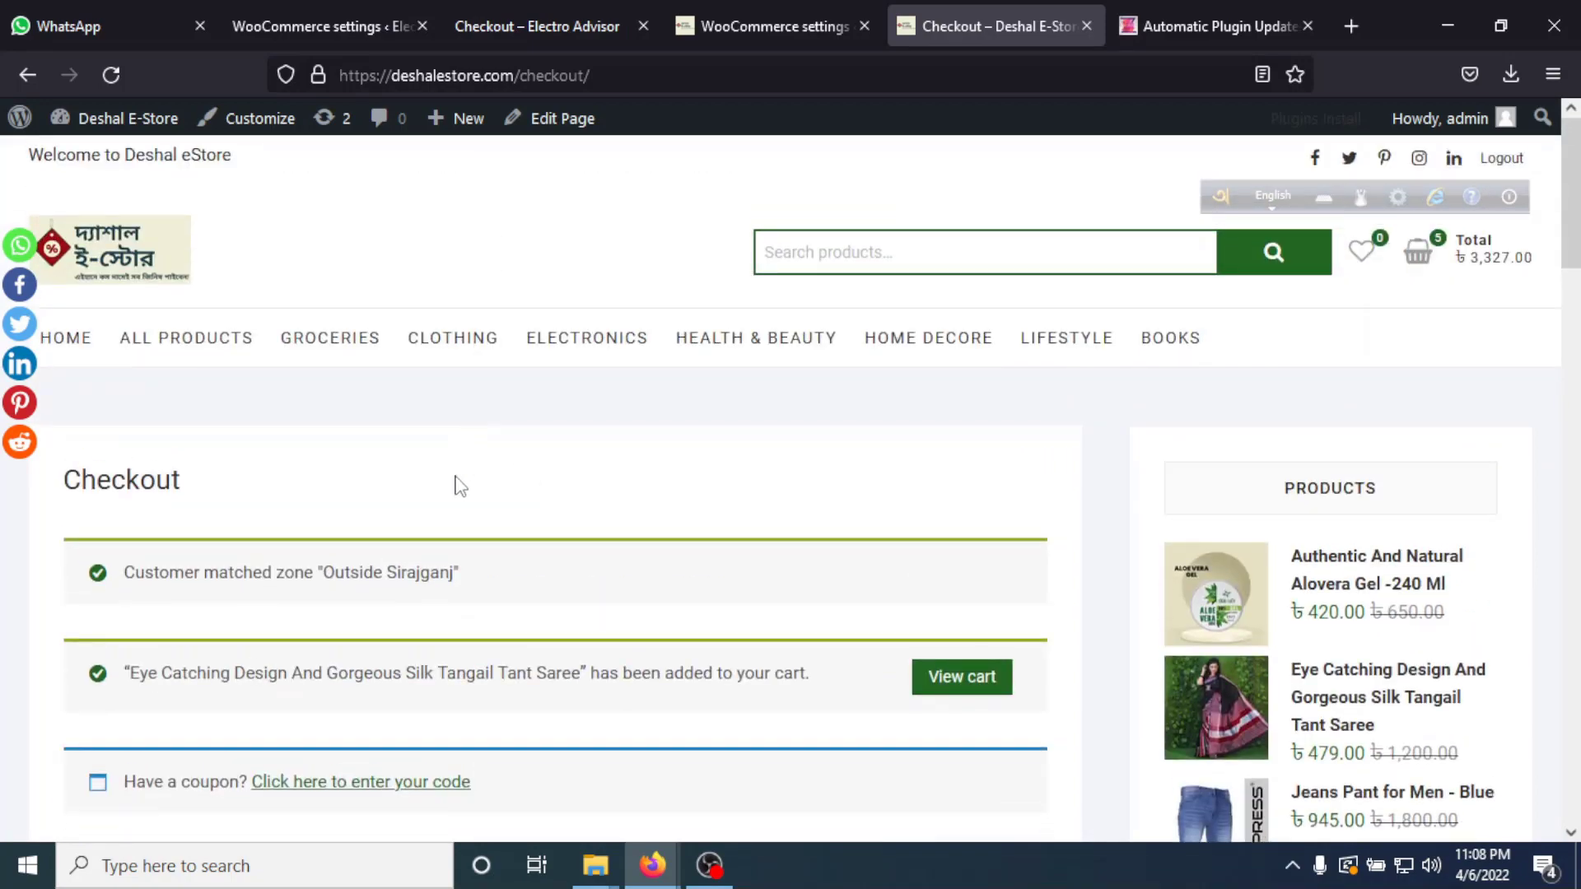
scroll(457, 485, "down", 5)
scroll(459, 484, "up", 6)
scroll(395, 544, "down", 4)
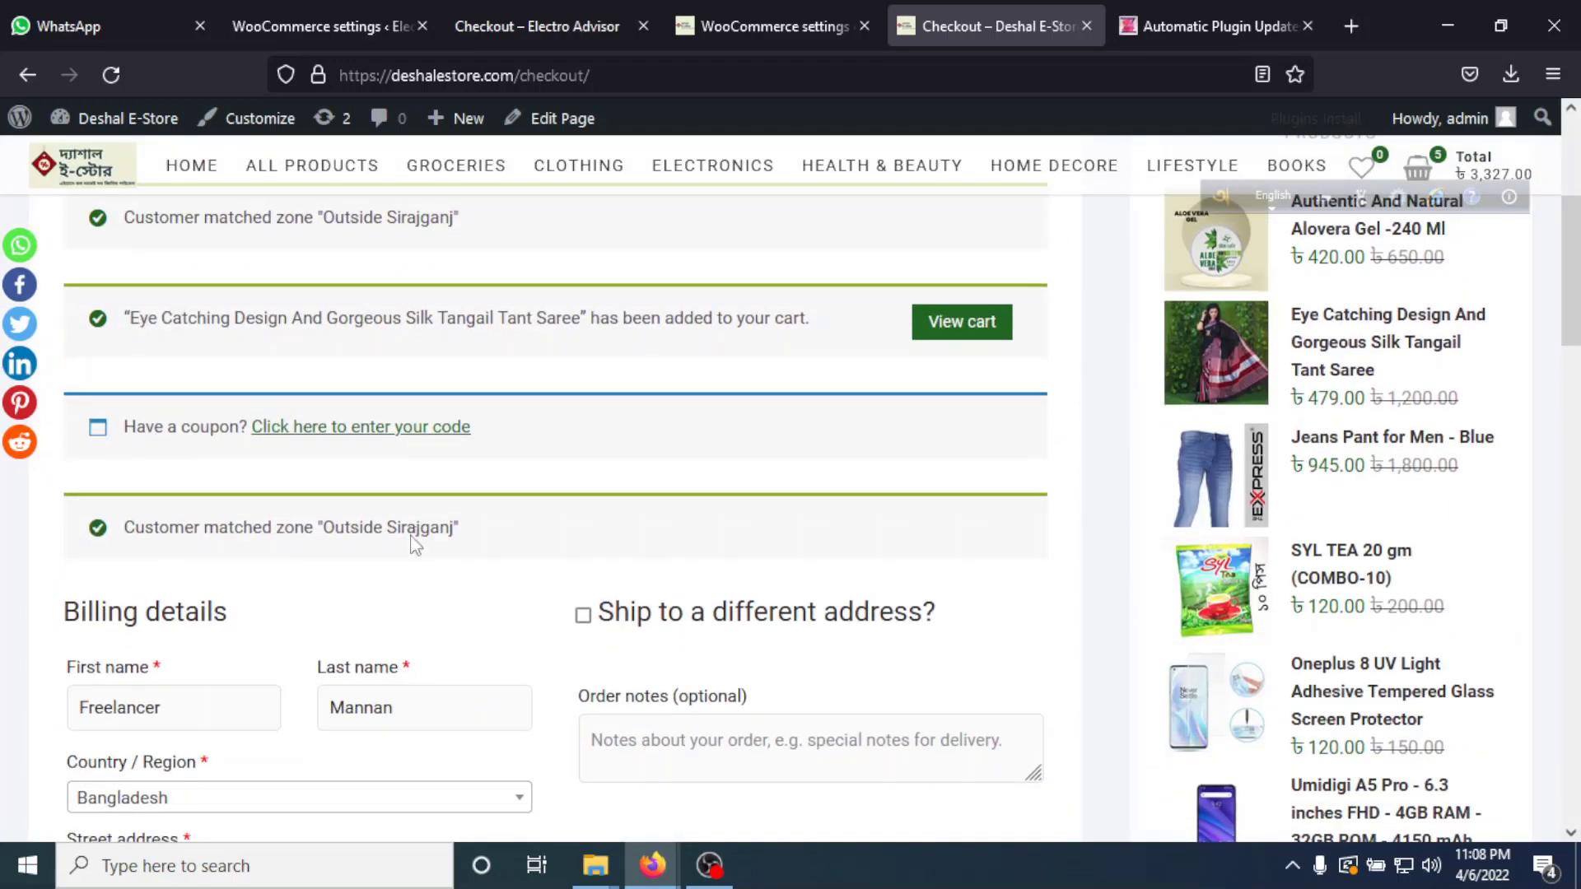
scroll(412, 540, "up", 4)
Review the Electro Advisor home page from the Best Selling Products section up to the site header.
left_click(560, 26)
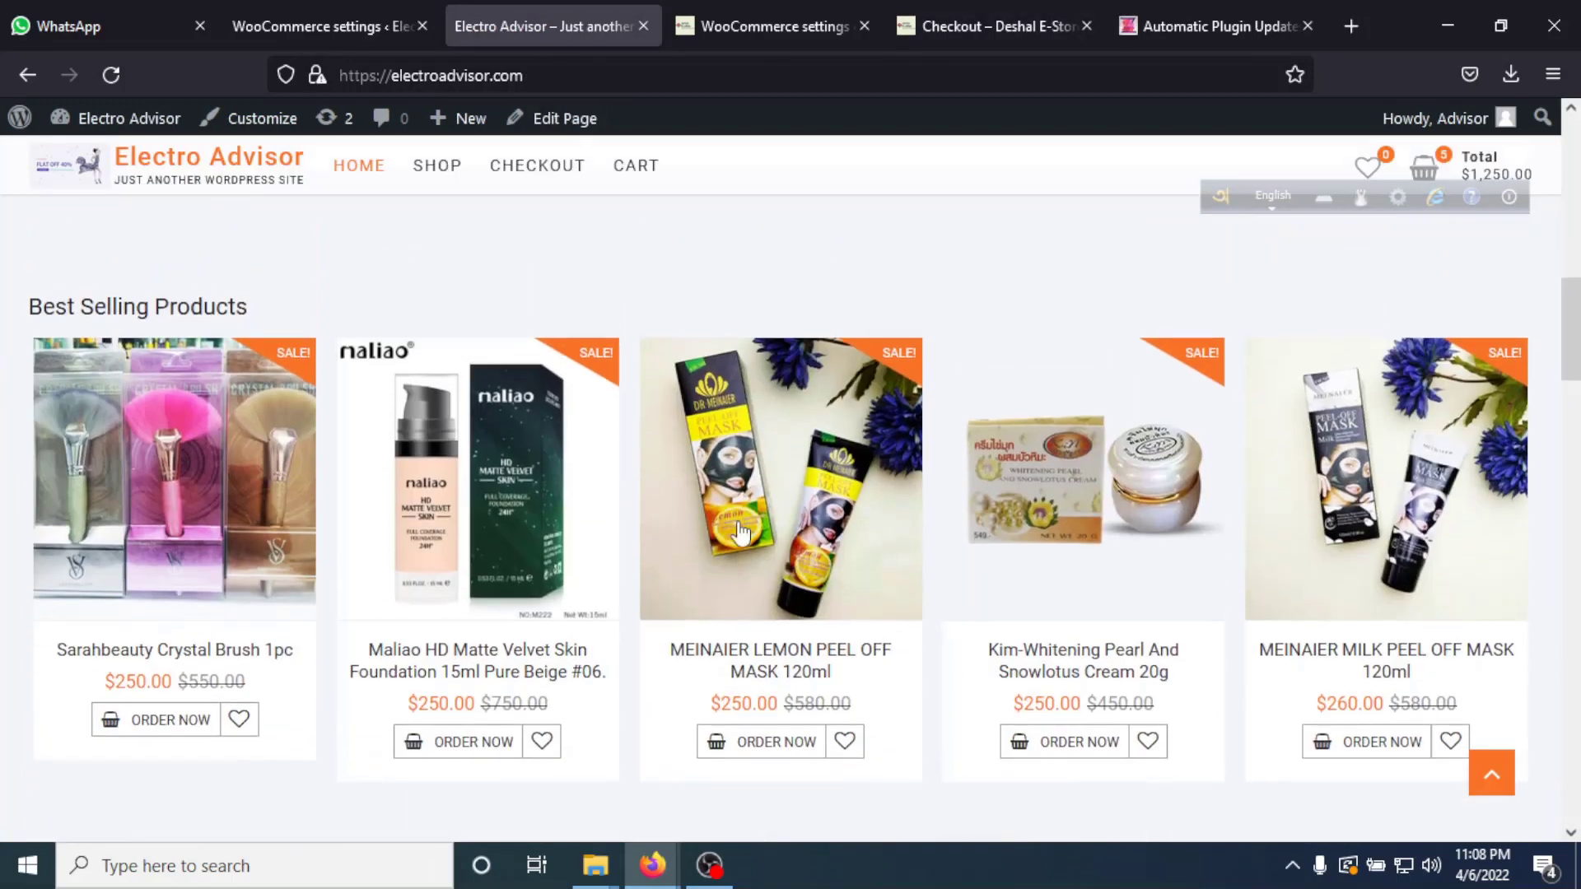
scroll(628, 494, "up", 3)
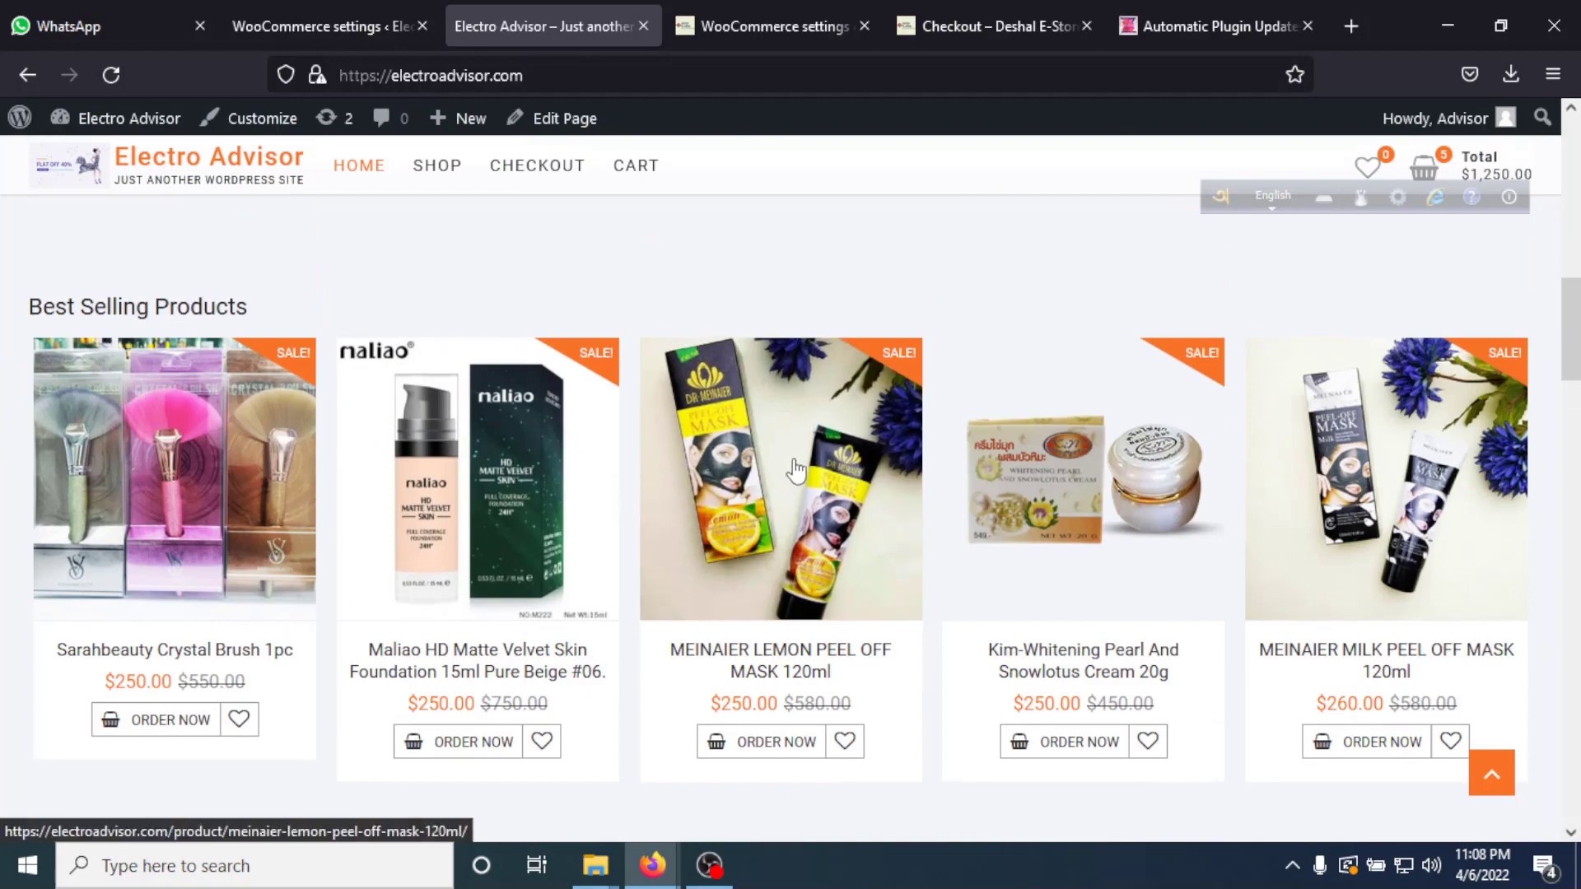
scroll(795, 470, "up", 4)
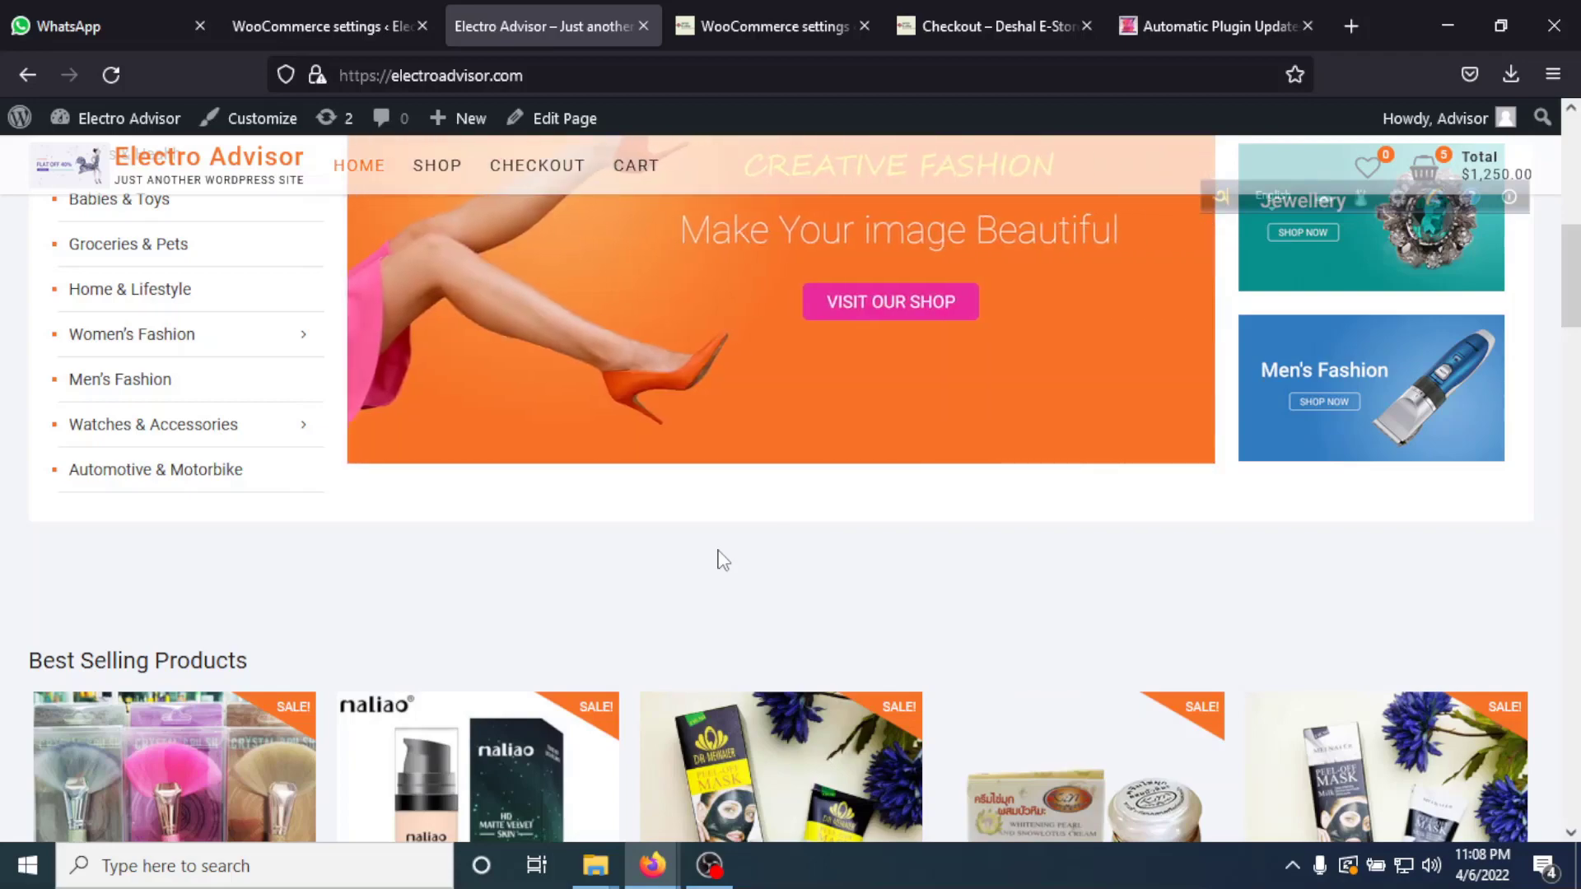
scroll(667, 569, "up", 5)
scroll(645, 604, "up", 4)
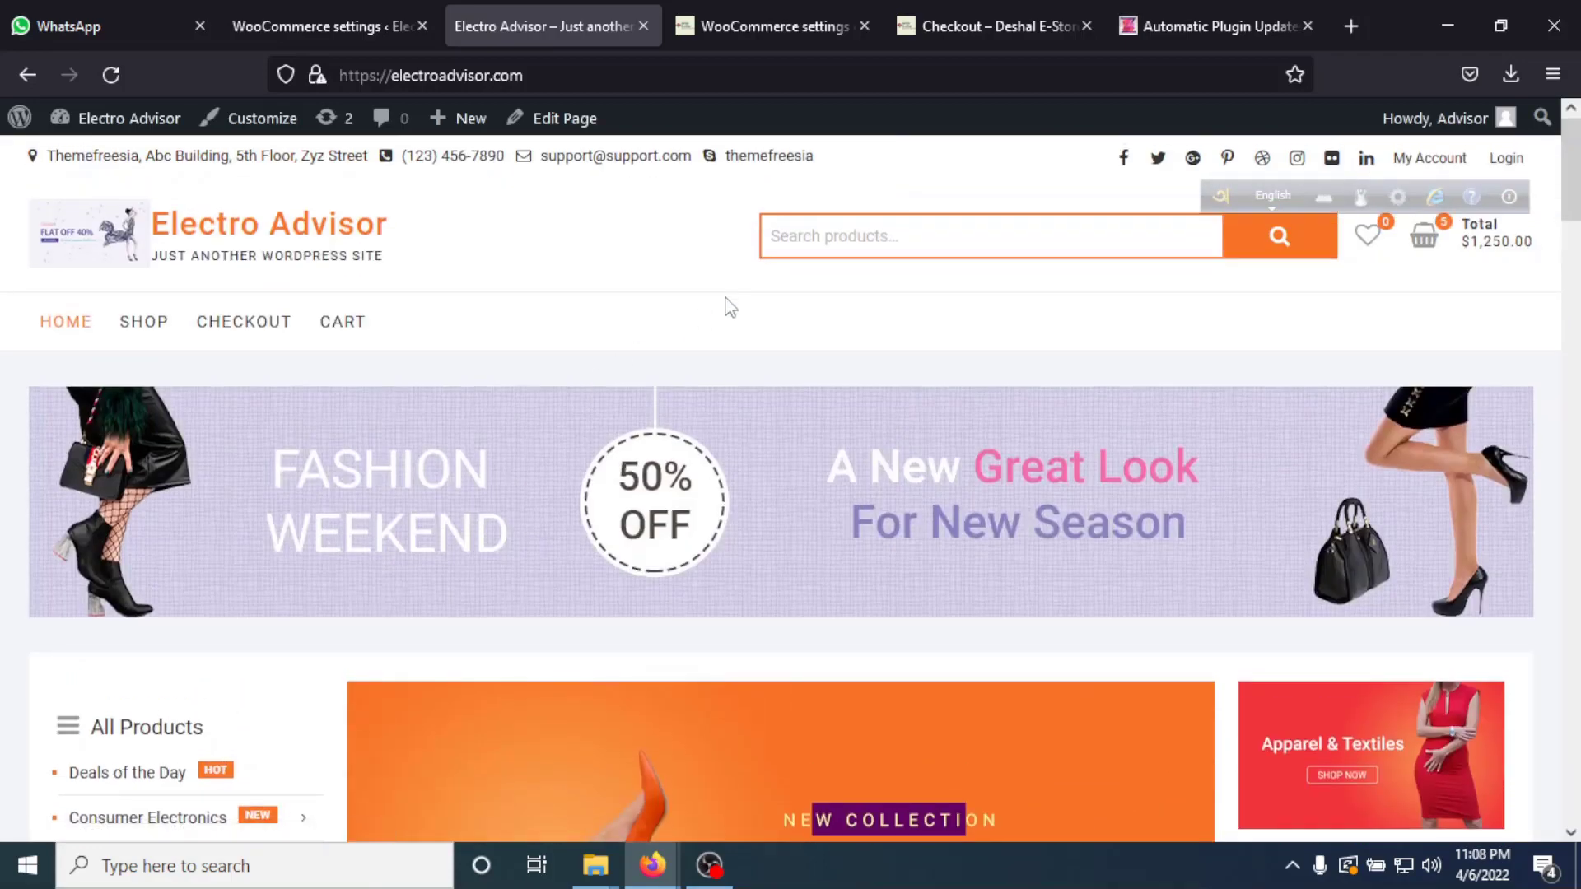